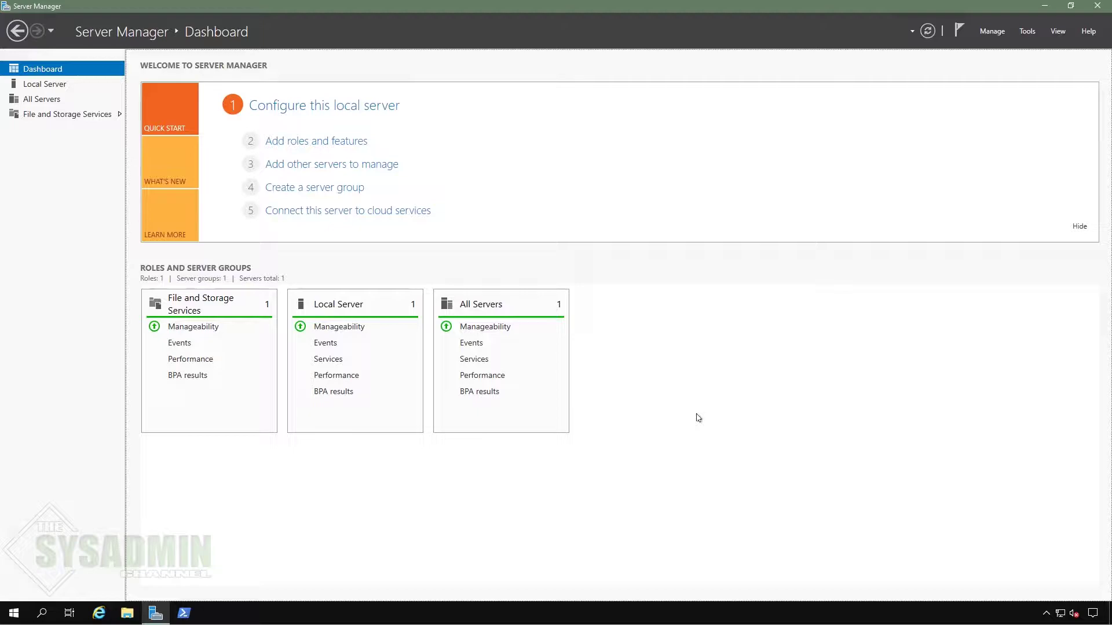
- Launch Windows PowerShell as administrator and allow it to make changes to the device
right_click(183, 615)
left_click(187, 505)
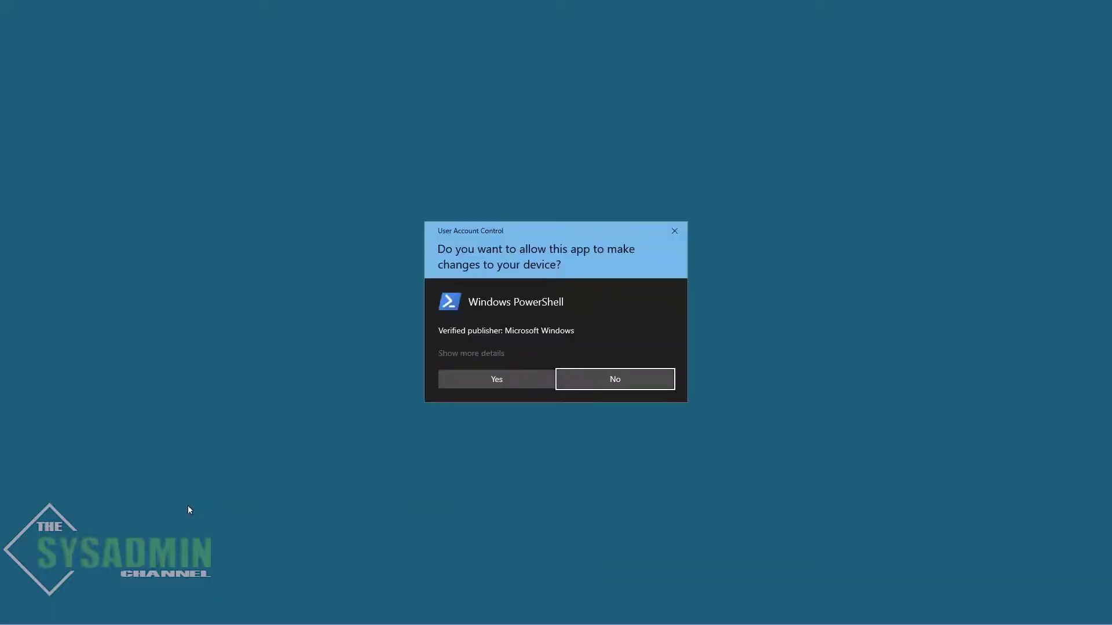
left_click(475, 381)
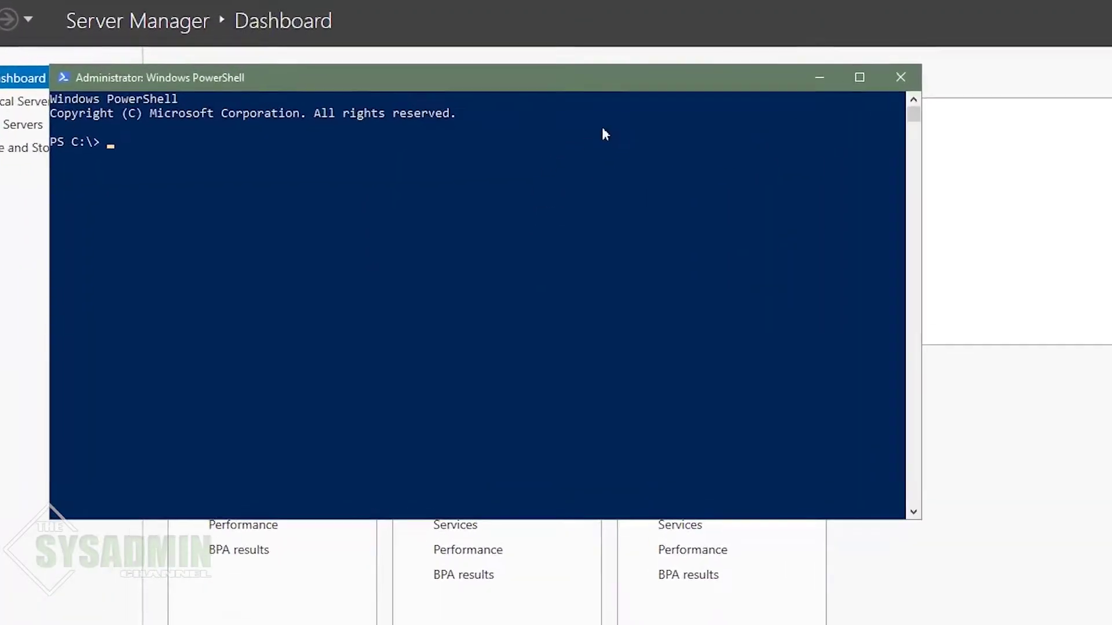
- Run Install-WindowsFeature for Web-Server, Web-CGI, Web-Windows-Auth, RSAT-AD-Tools and RSAT-AD-PowerShell with -IncludeManagementTools, and minimize PowerShell when it finishes
type("install")
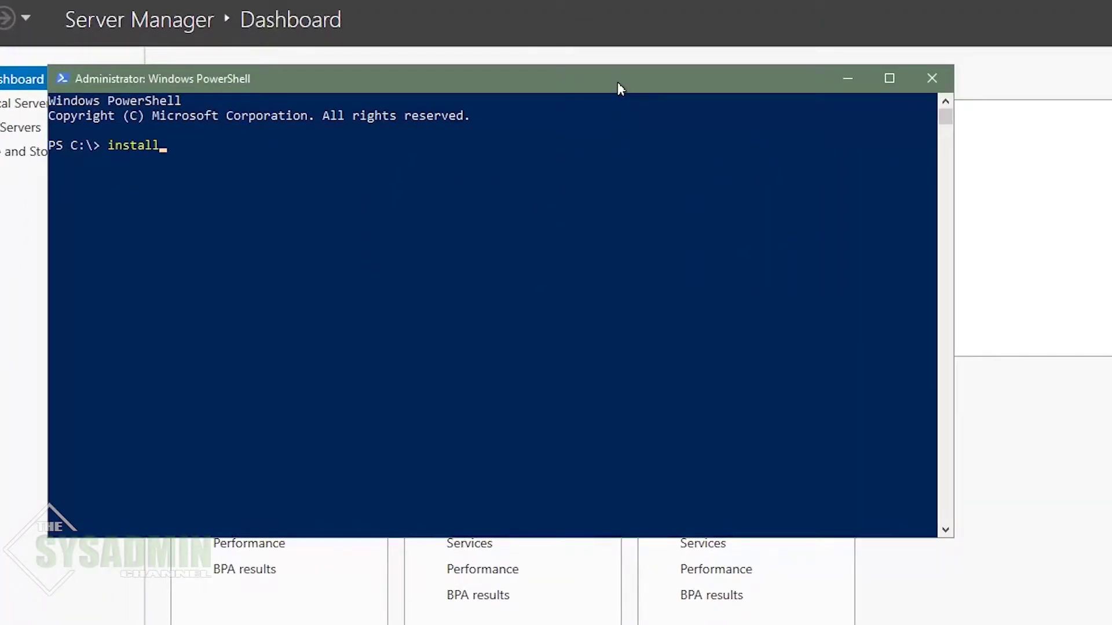
type("-windowsfea")
key("Tab")
type("-na")
key("Tab")
type("Web-Server, Web-CGI, Web-Windows-Auth, RSAT-AD-Tools, RSAT-AD-PowerShell -IncludeManagementTools")
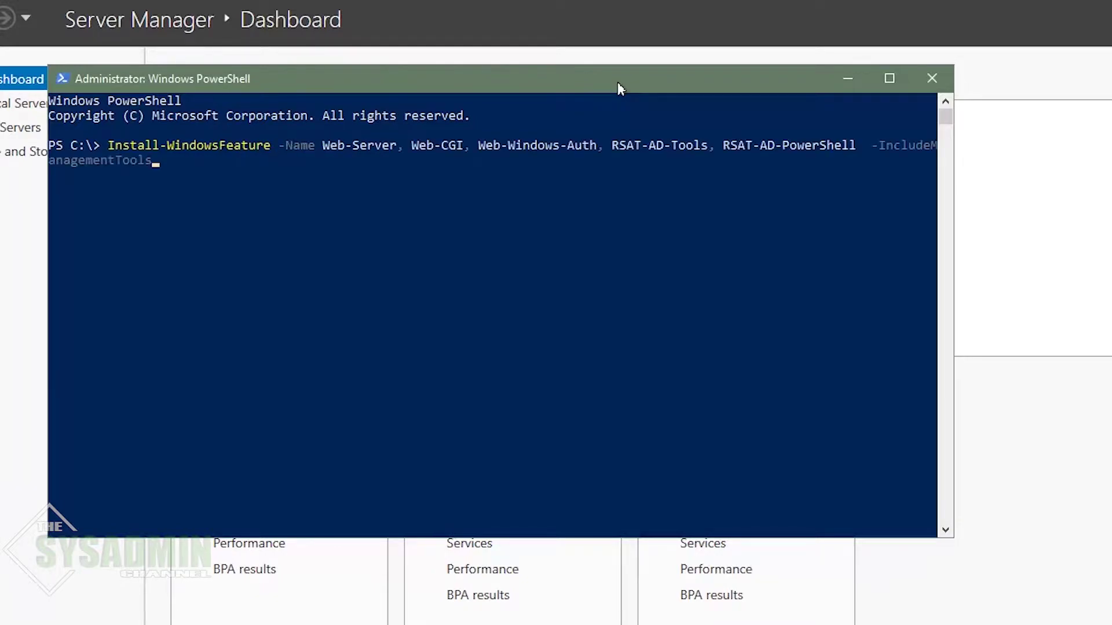
key("Return")
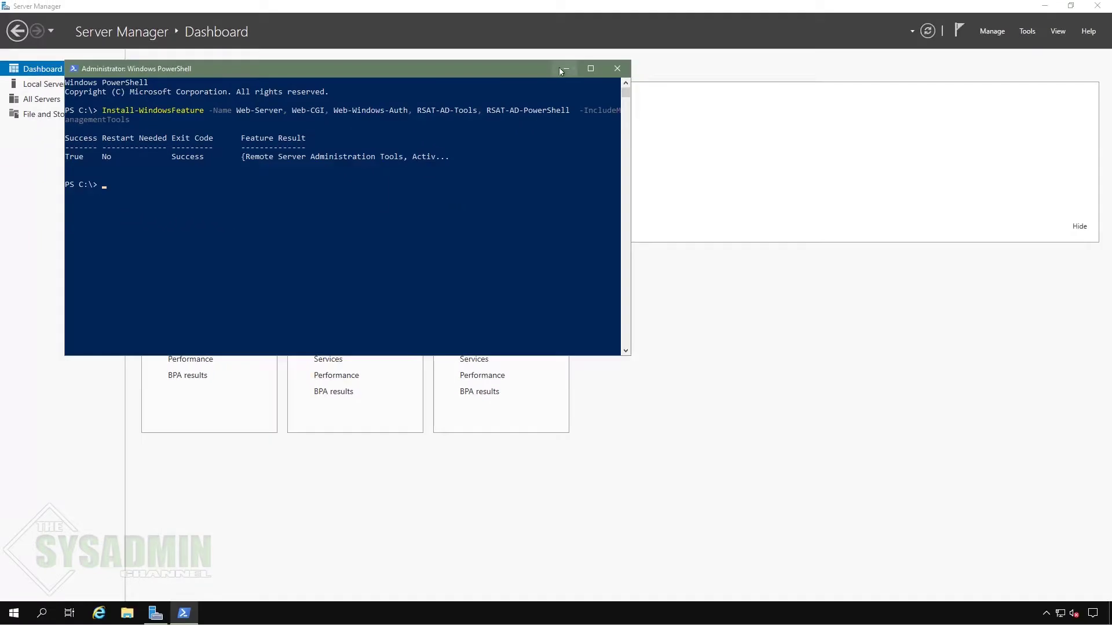
left_click(848, 78)
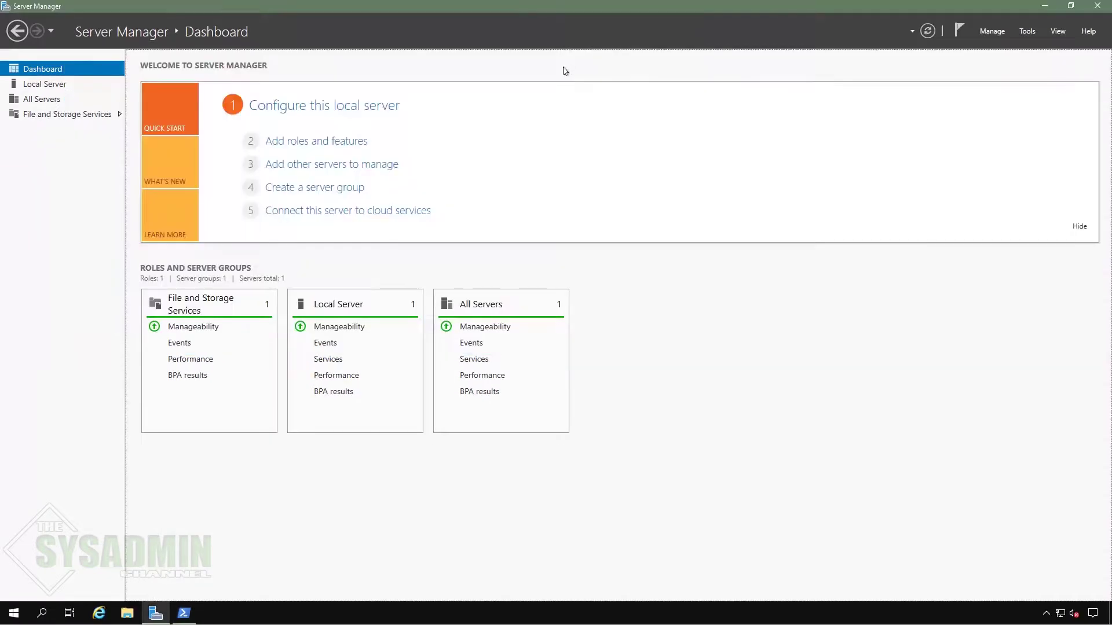
- Turn off Internet Explorer Enhanced Security Configuration in the local server's properties
left_click(56, 86)
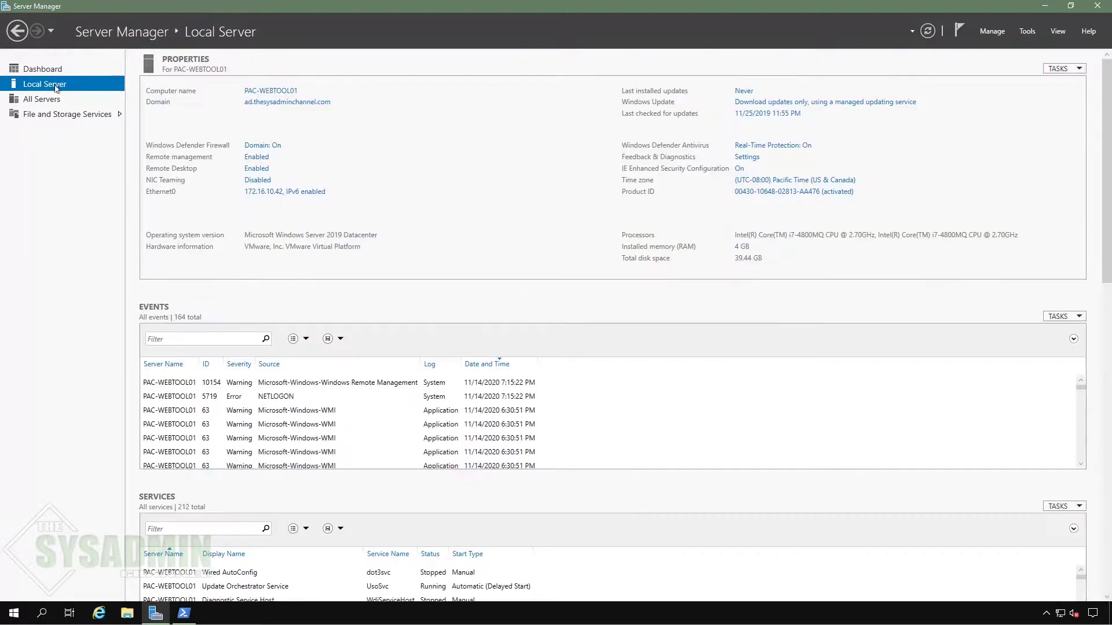
left_click(738, 168)
left_click(490, 292)
left_click(600, 416)
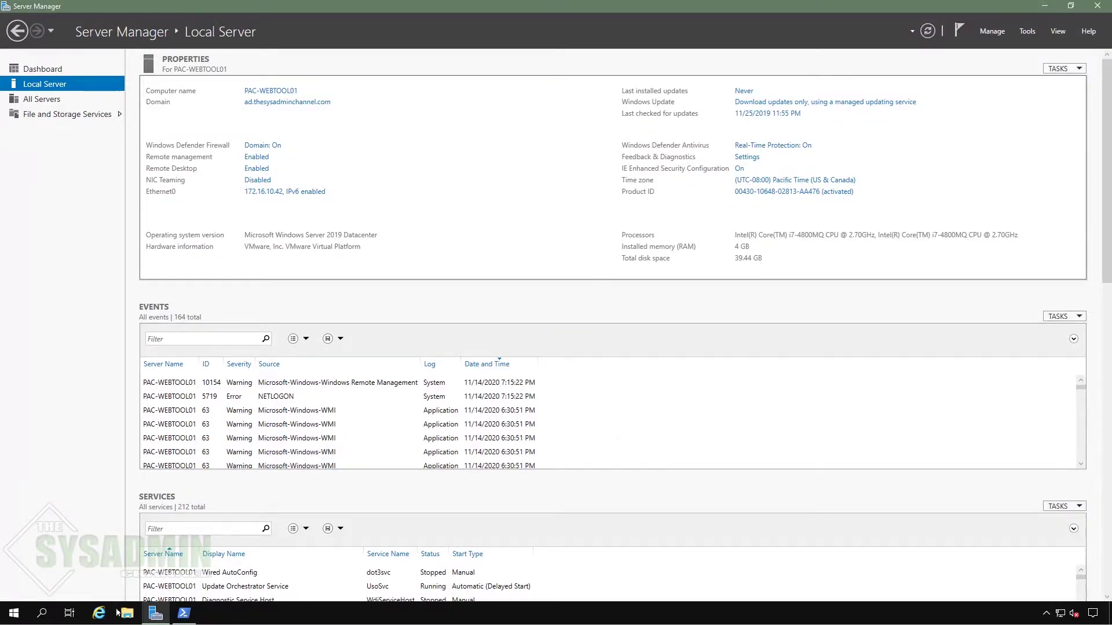
- Switch to Internet Explorer, accept the recommended security settings, and go to google.com
left_click(99, 613)
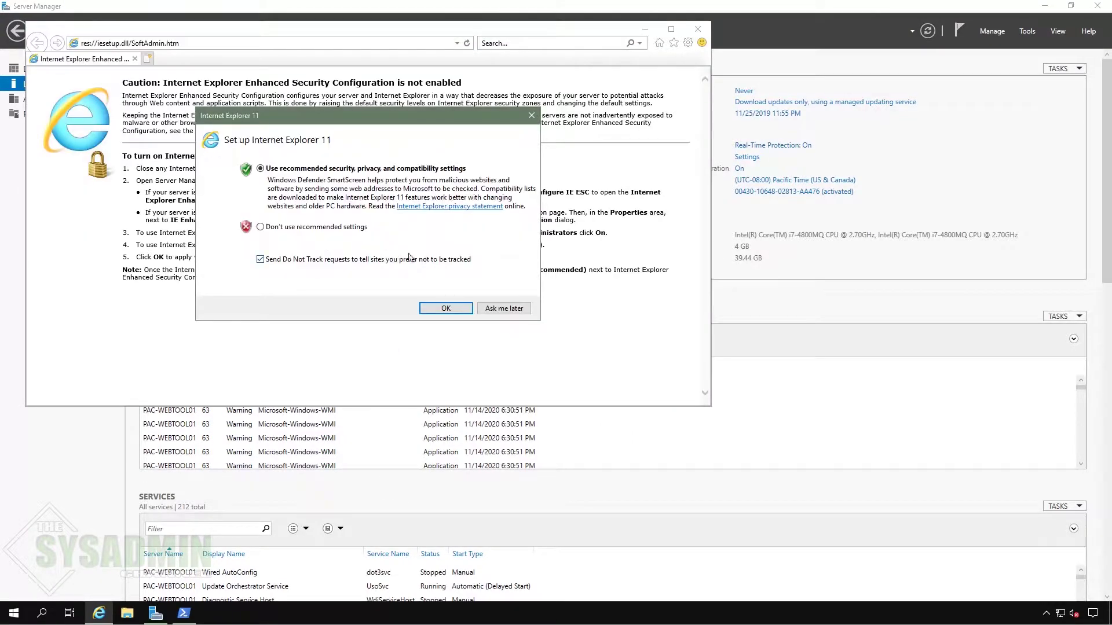
left_click(445, 308)
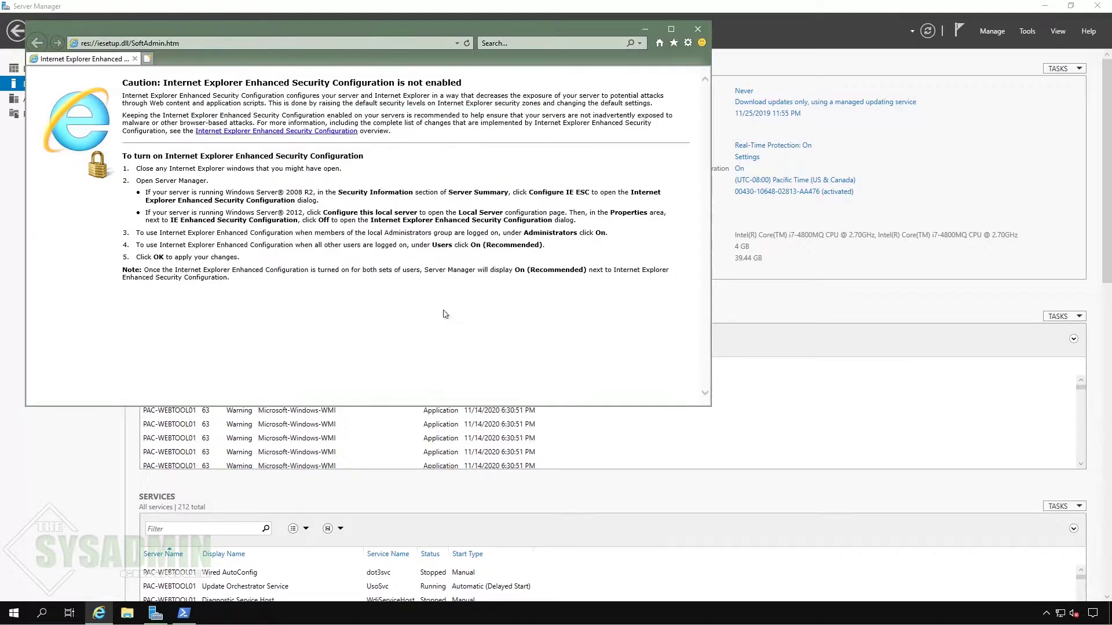
left_click(371, 42)
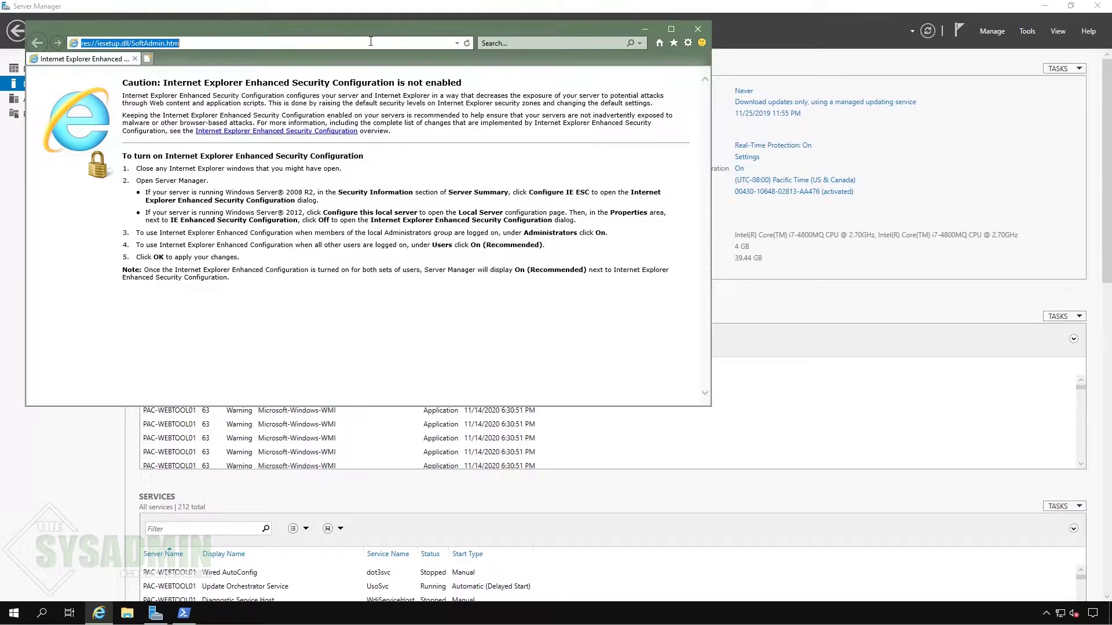
type("google.com")
key("Return")
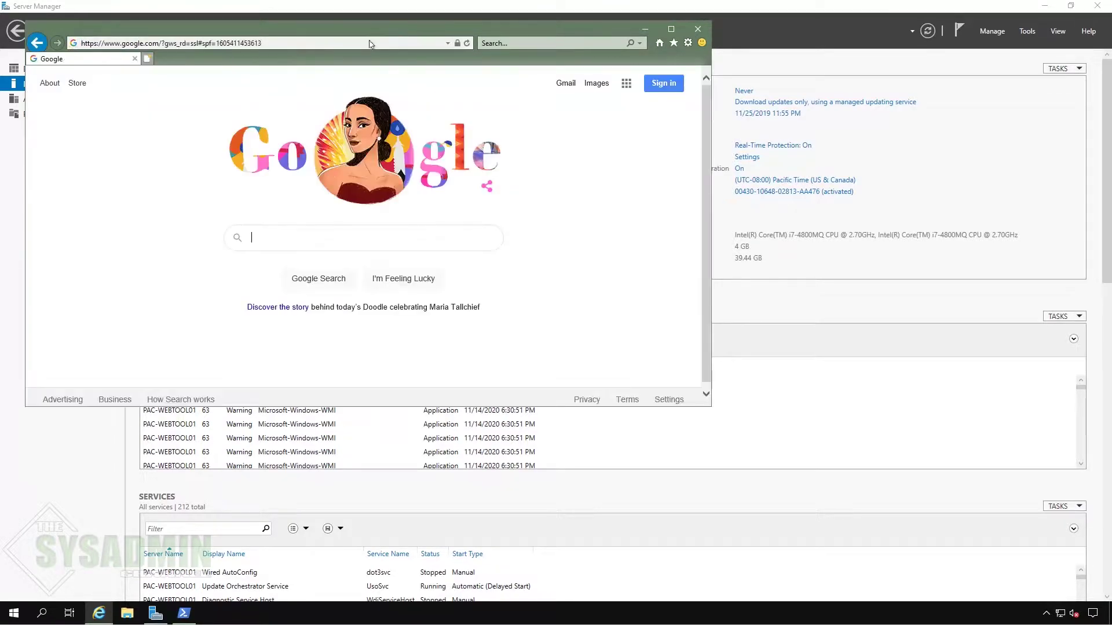
- Search Google for "visual studio redistributable 2019" and open Microsoft Support's page of latest supported Visual C++ downloads in a new tab
key("super+Up")
left_click(537, 239)
type("visual studio redistributable 2019")
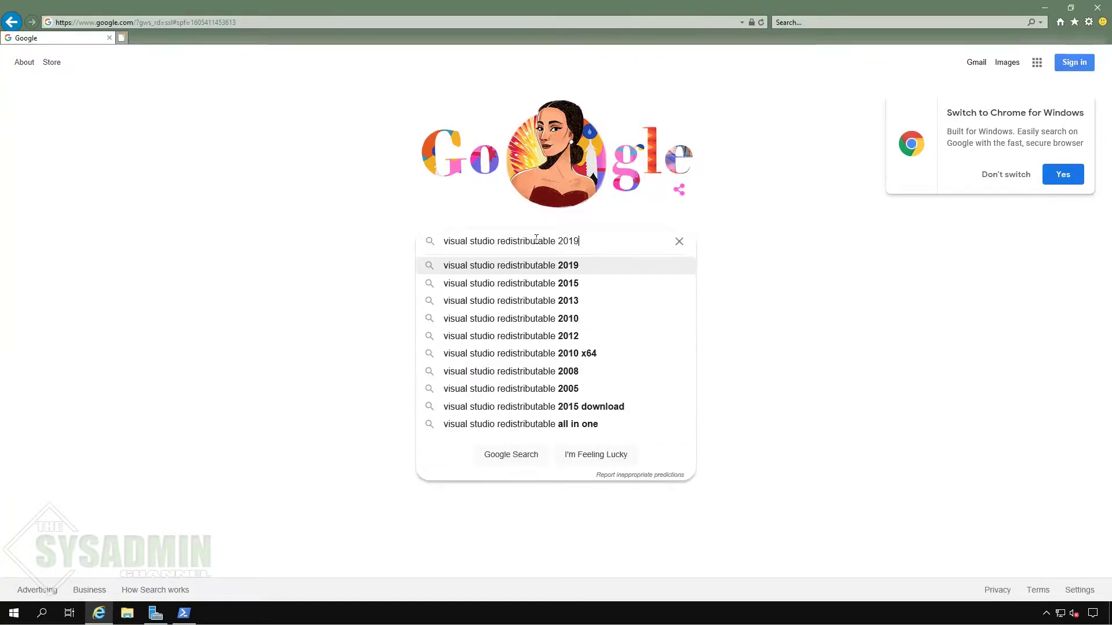
key("Return")
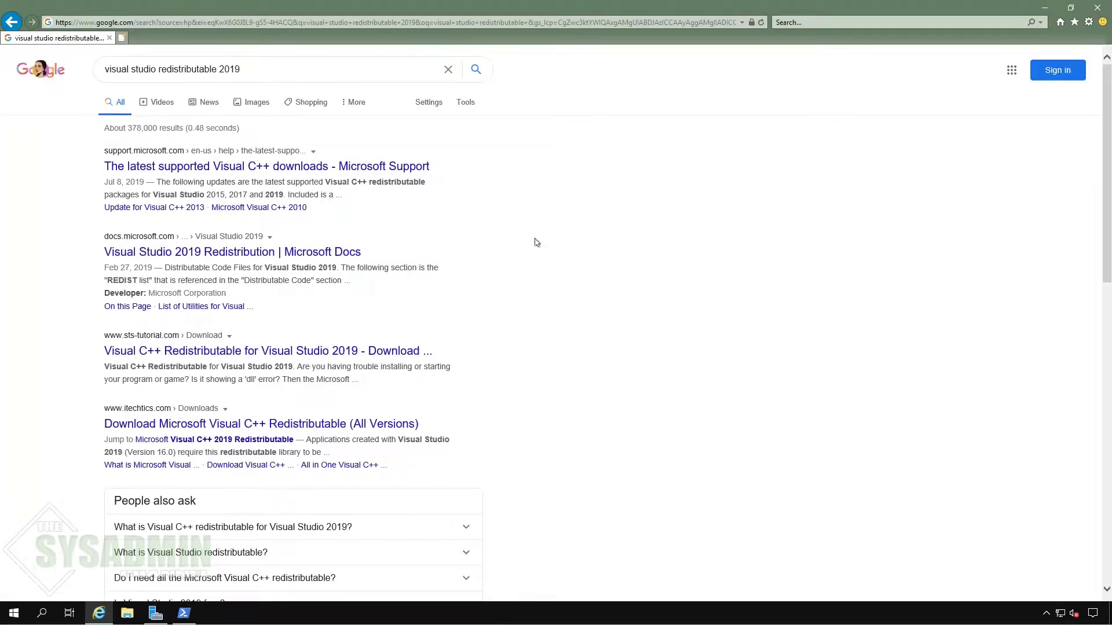
middle_click(421, 169)
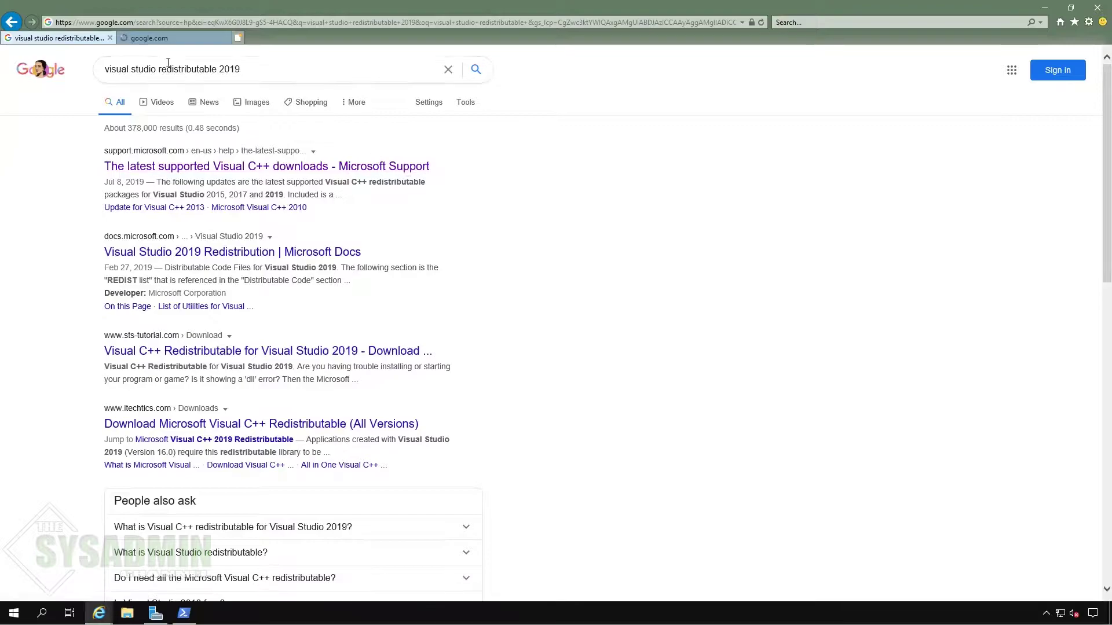
left_click(175, 38)
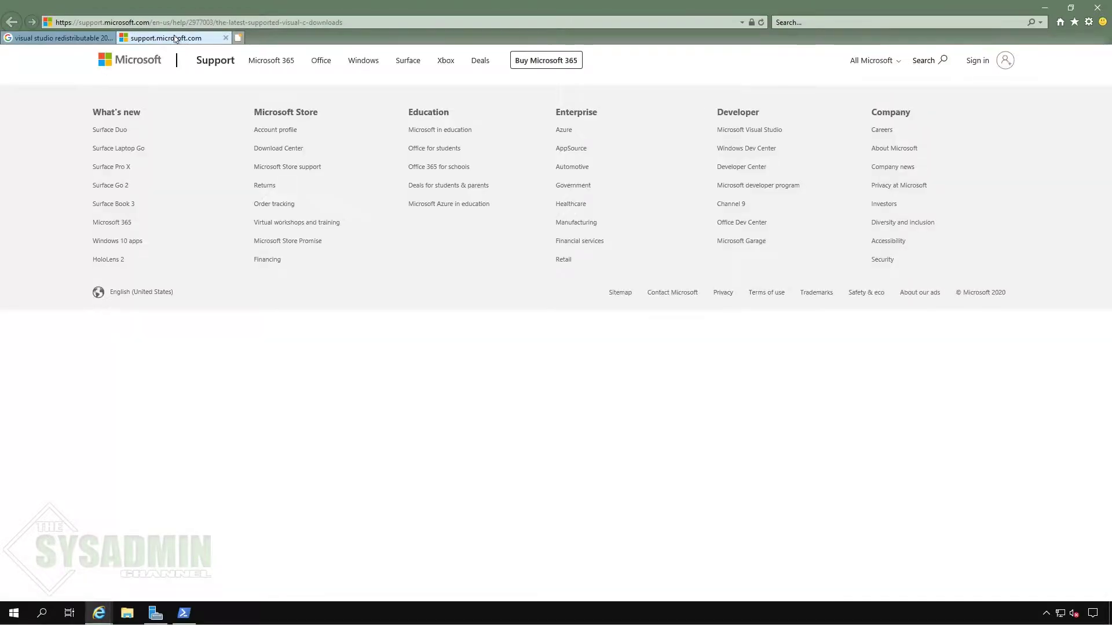
scroll(247, 239, "down", 2)
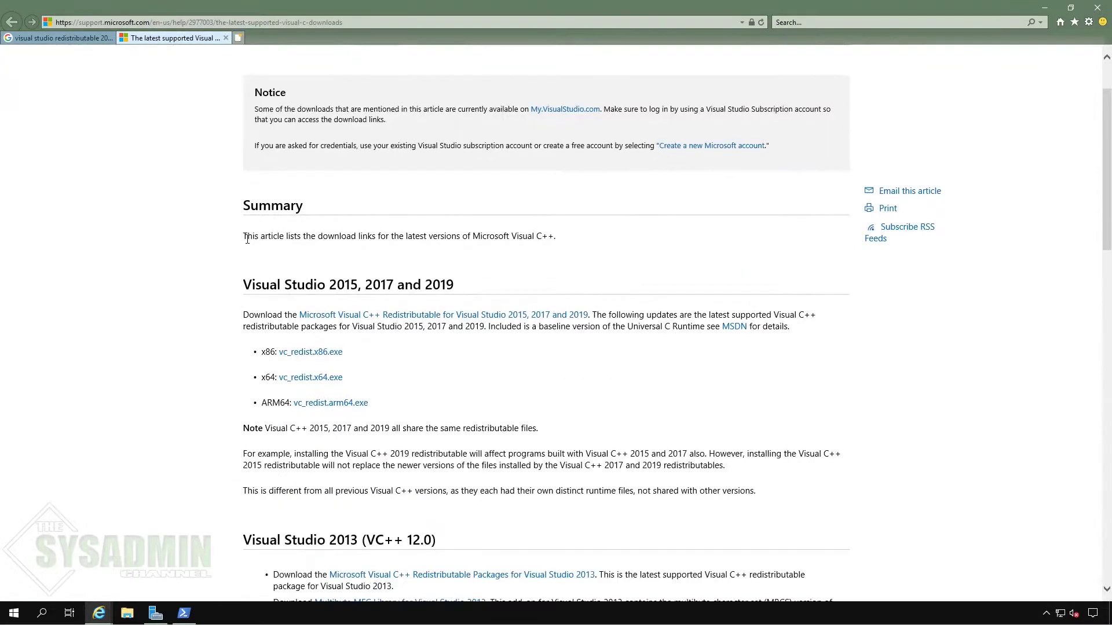
- Download and run vc_redist.x64.exe for Visual Studio 2015, 2017 and 2019, agree to the license terms and complete the installation
left_click(320, 380)
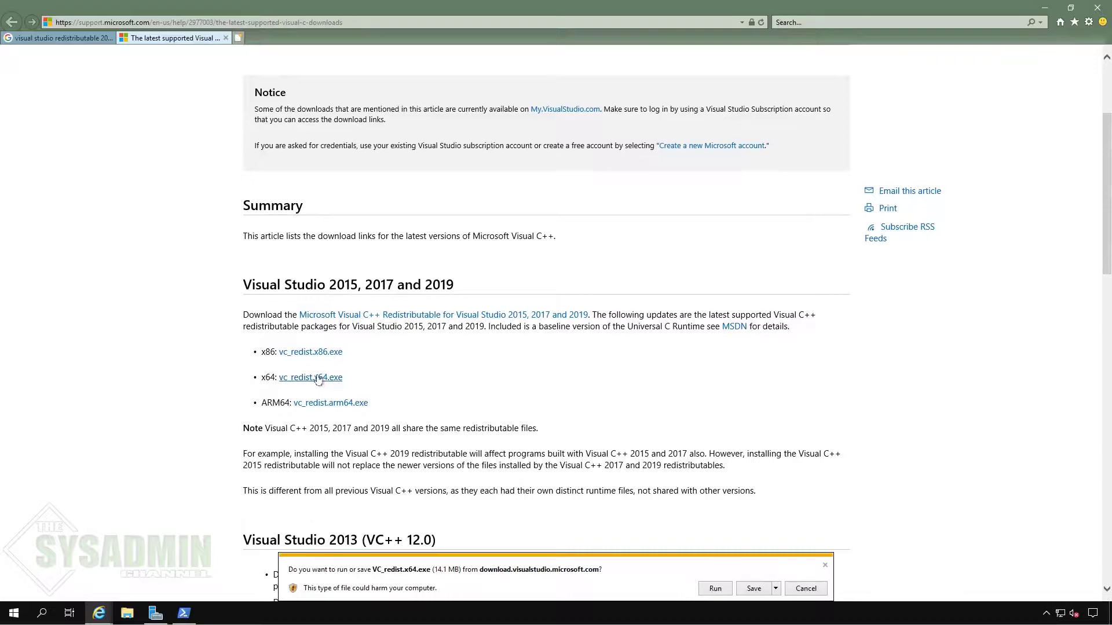
left_click(714, 590)
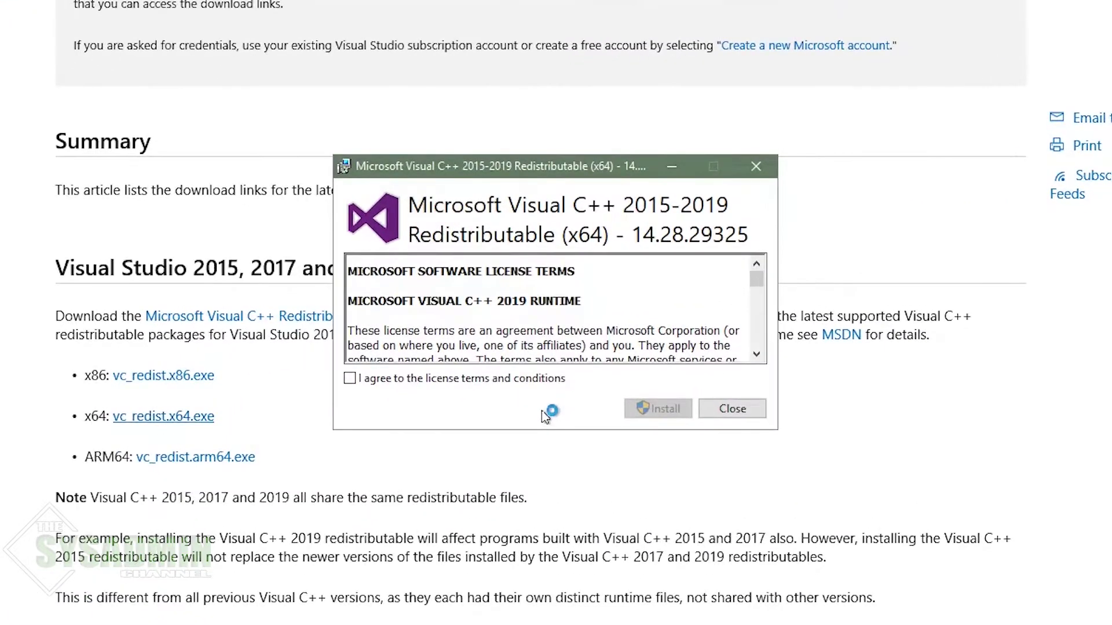
left_click(512, 378)
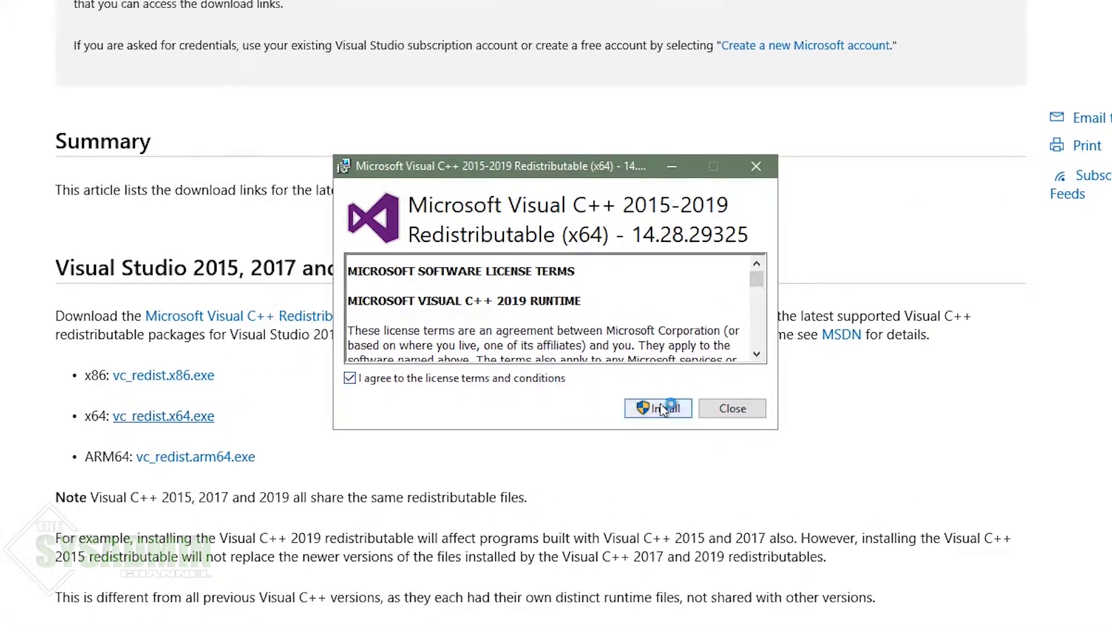
left_click(662, 409)
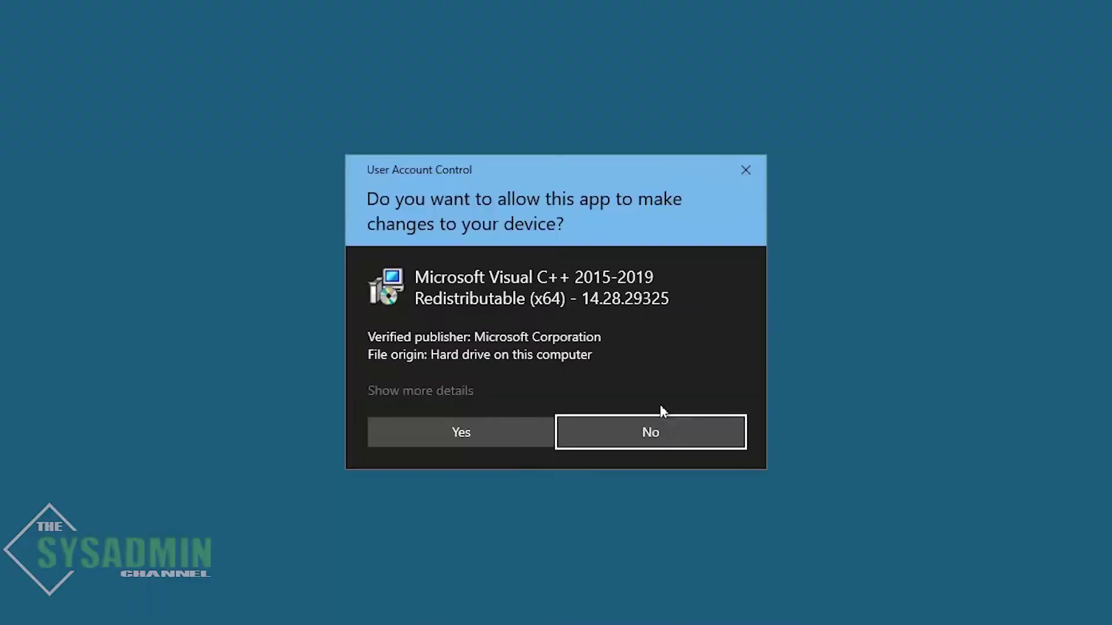
left_click(494, 438)
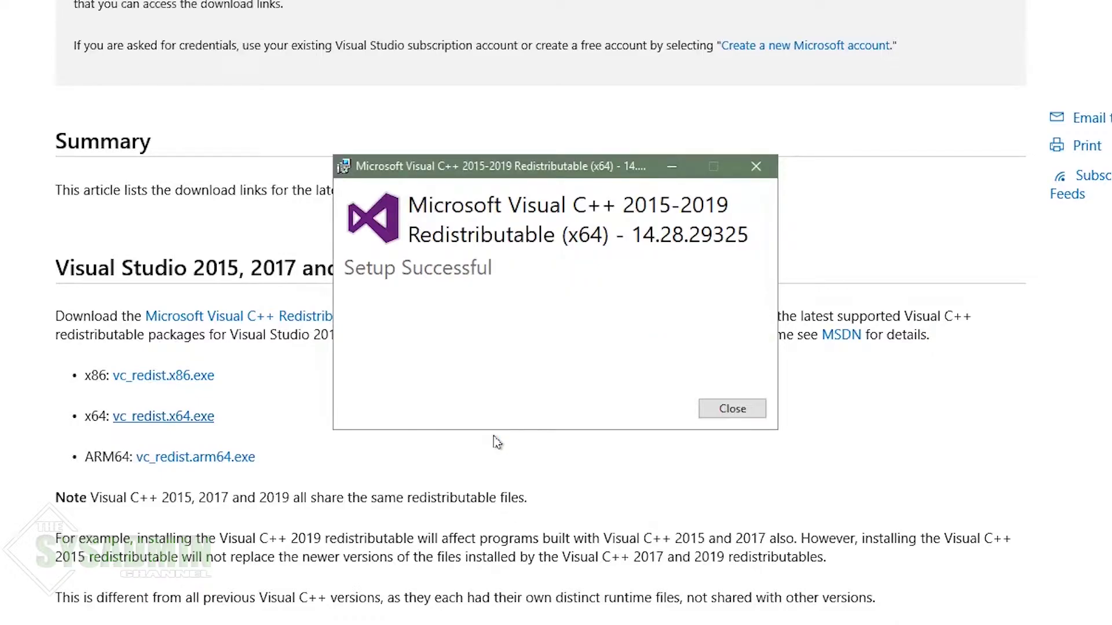
left_click(728, 411)
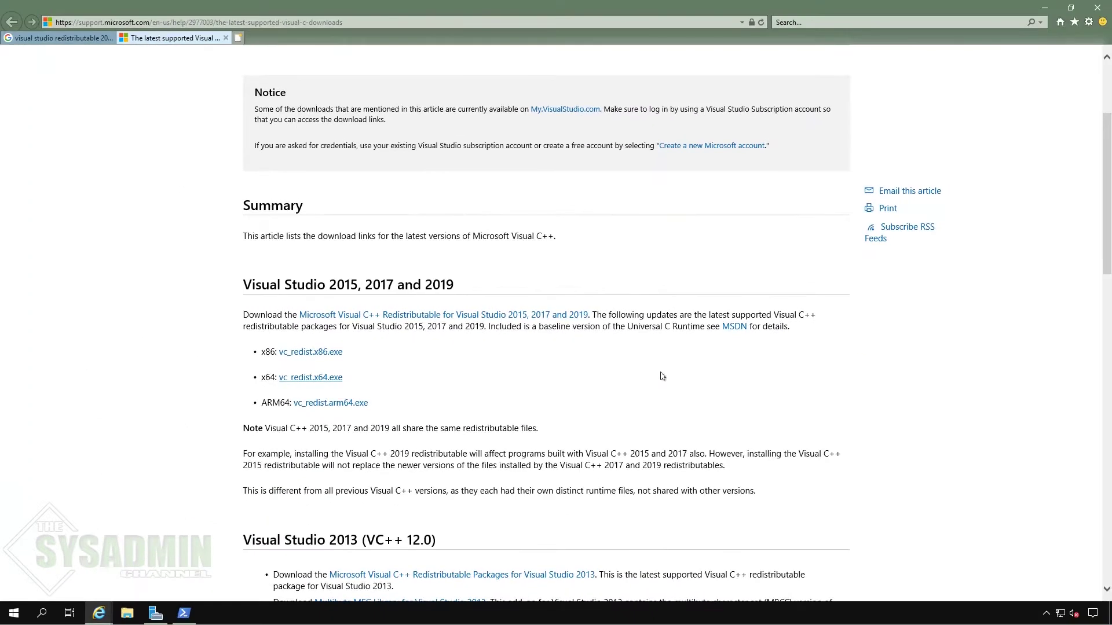
- Go to windows.php.net/download and save the PHP 7.4 VC15 x64 Non Thread Safe zip to the Desktop
left_click(409, 22)
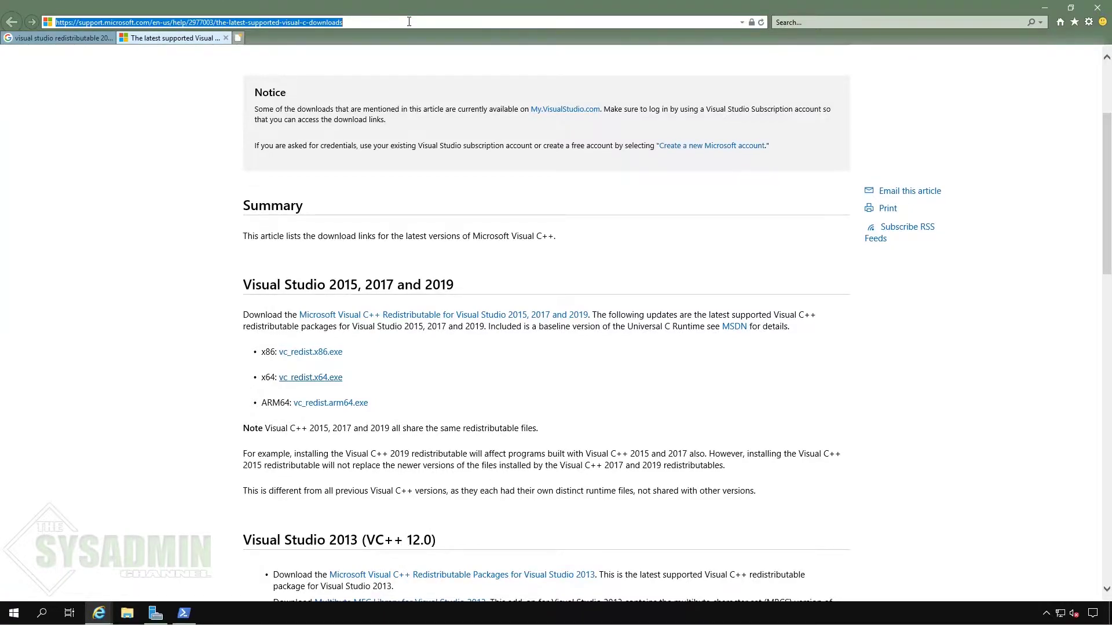
type("windows.php.net")
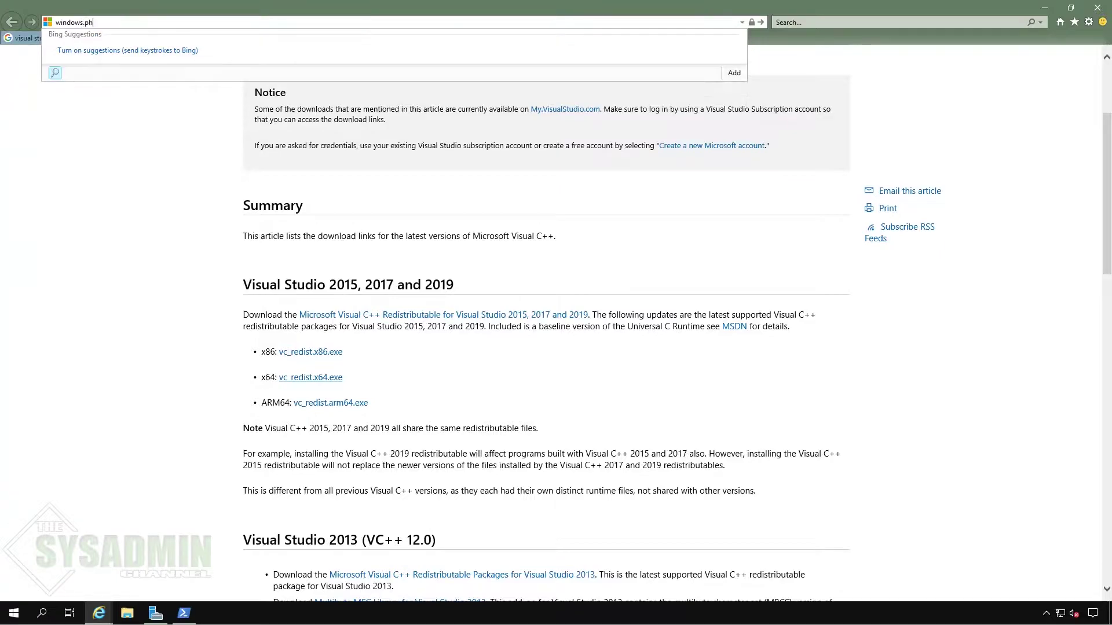
type("/download")
key("Return")
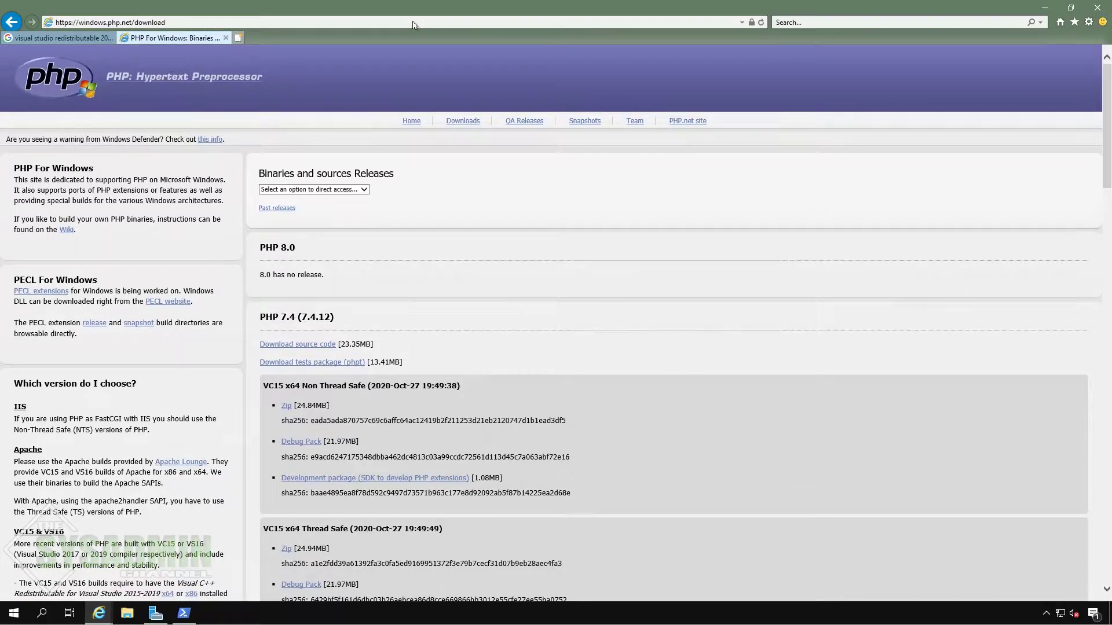
left_click(285, 407)
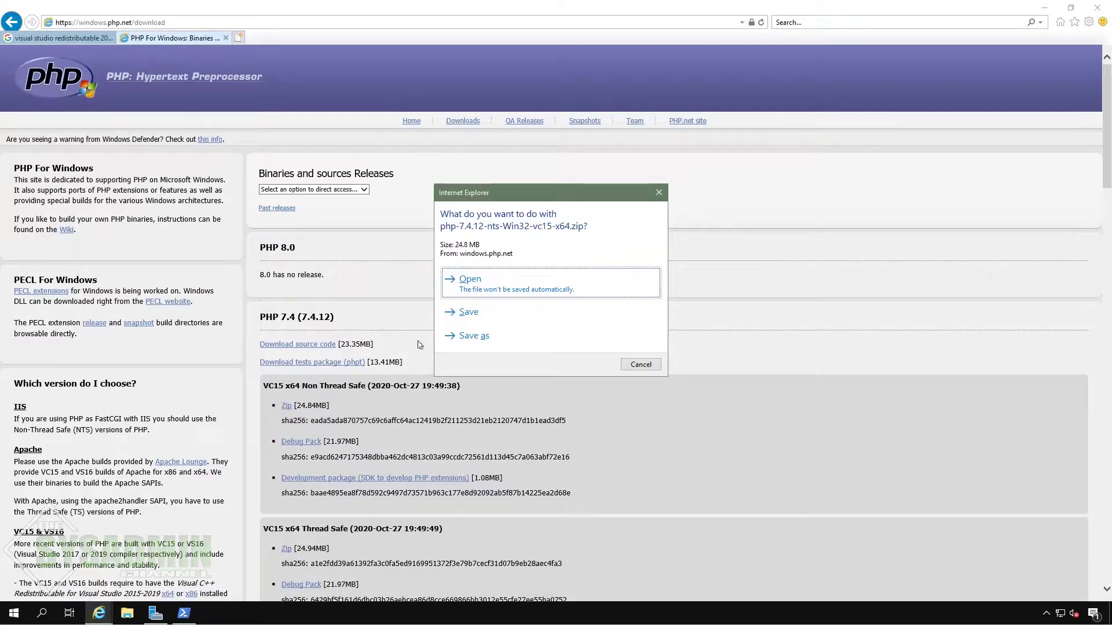
left_click(470, 339)
left_click(462, 293)
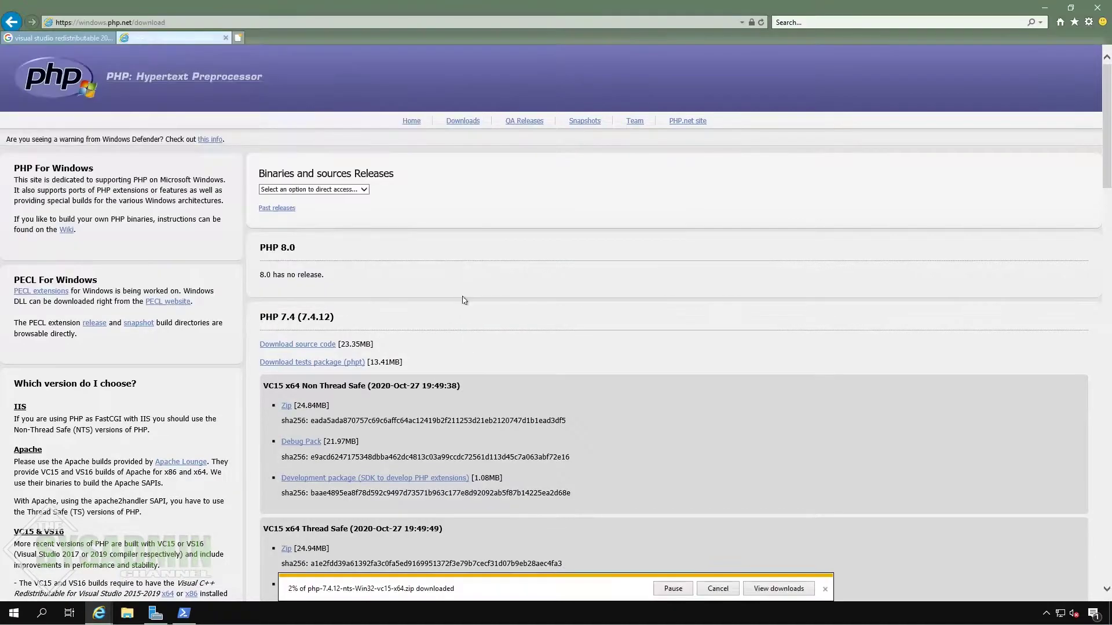
- Copy php-7.4.12-nts-Win32-vc15-x64.zip from the Desktop to the root of the Data (E:) drive using two File Explorer windows
key("super+e")
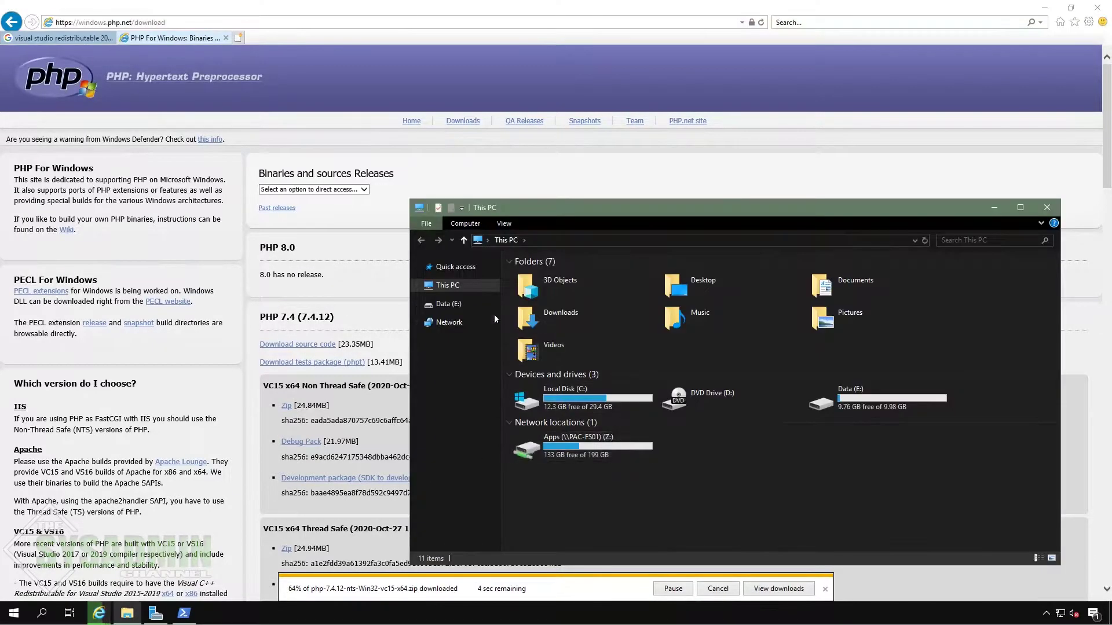
left_click(416, 267)
left_click(452, 281)
right_click(127, 613)
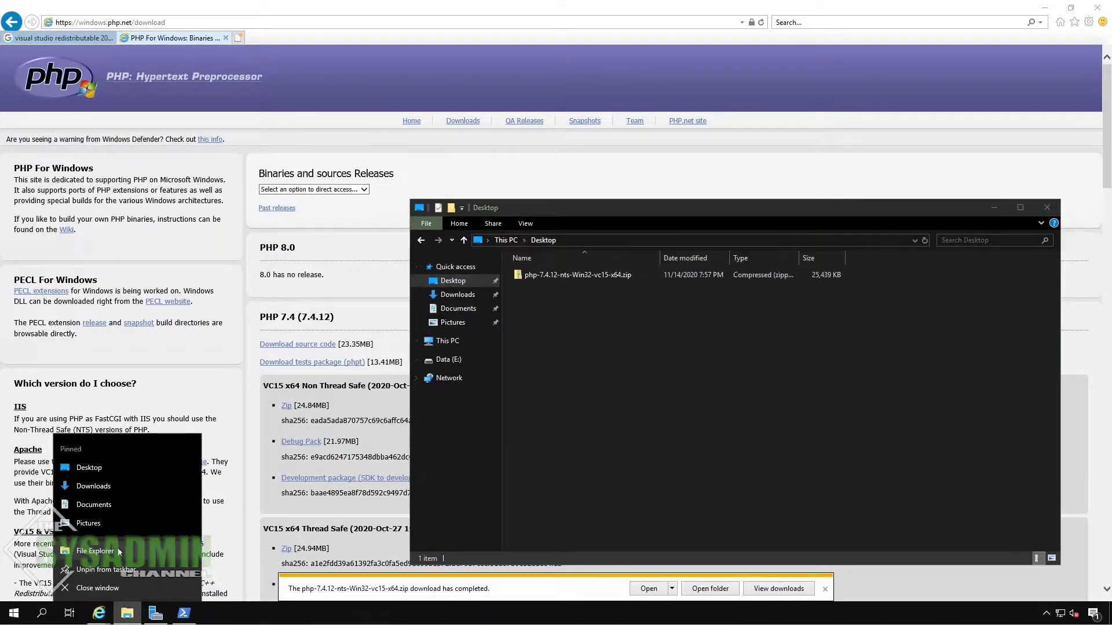
left_click(118, 552)
double_click(898, 413)
left_click_drag(915, 227, 651, 219)
left_click(846, 259)
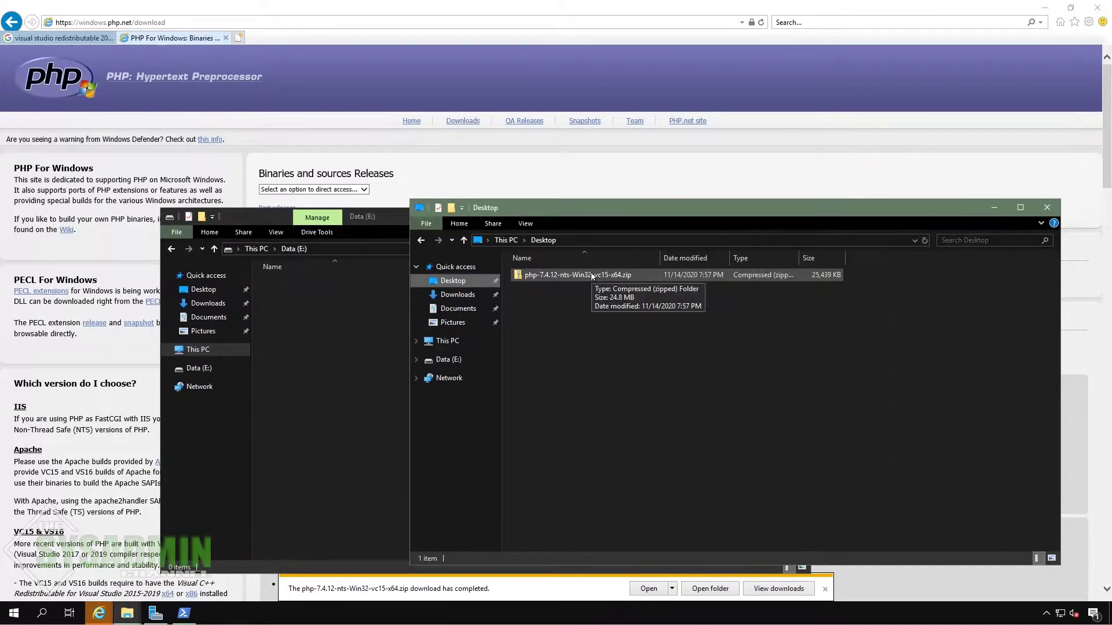
left_click_drag(593, 276, 336, 324)
left_click(464, 228)
- Extract php-7.4.12-nts-Win32-vc15-x64.zip on the Data (E:) drive to the folder E:\php74
right_click(362, 284)
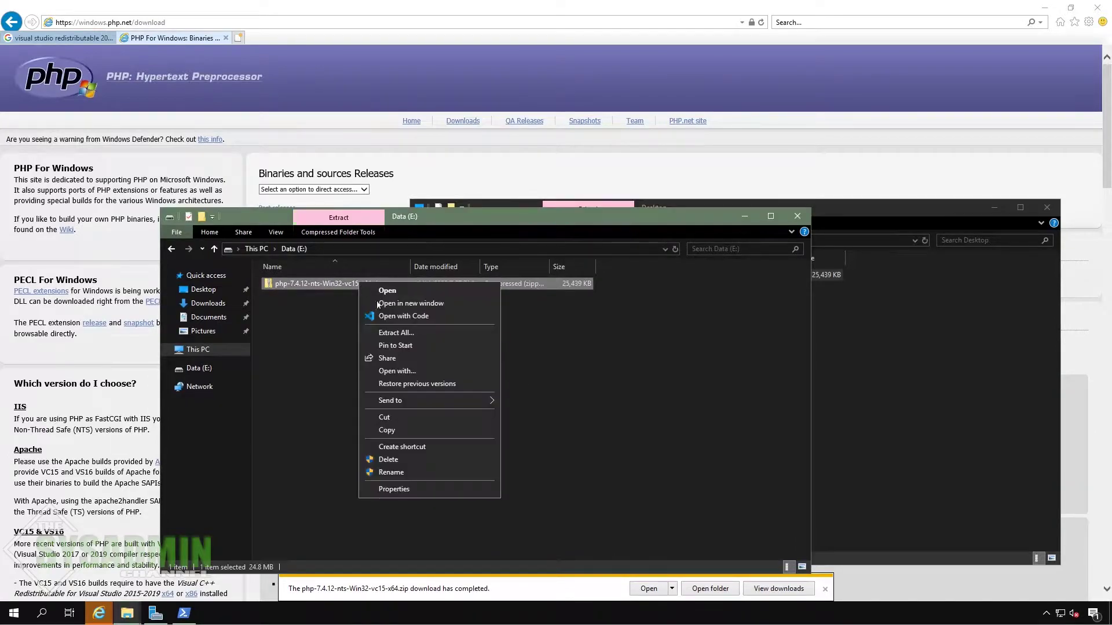
left_click(403, 332)
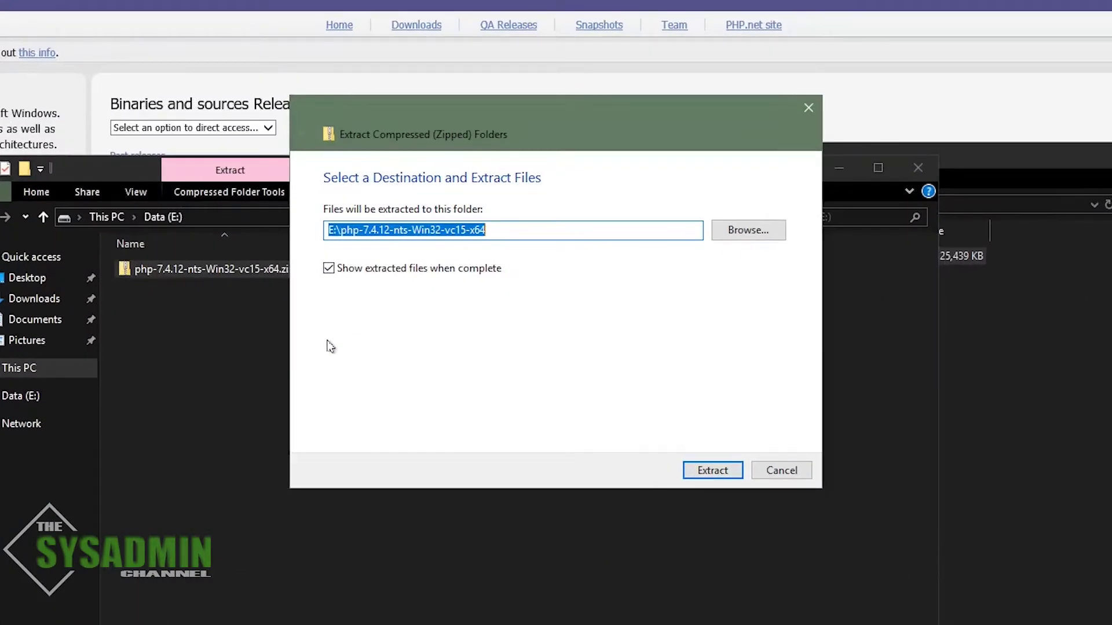
key("End")
key("shift+Left")
key("shift+Left")
key("shift+Left")
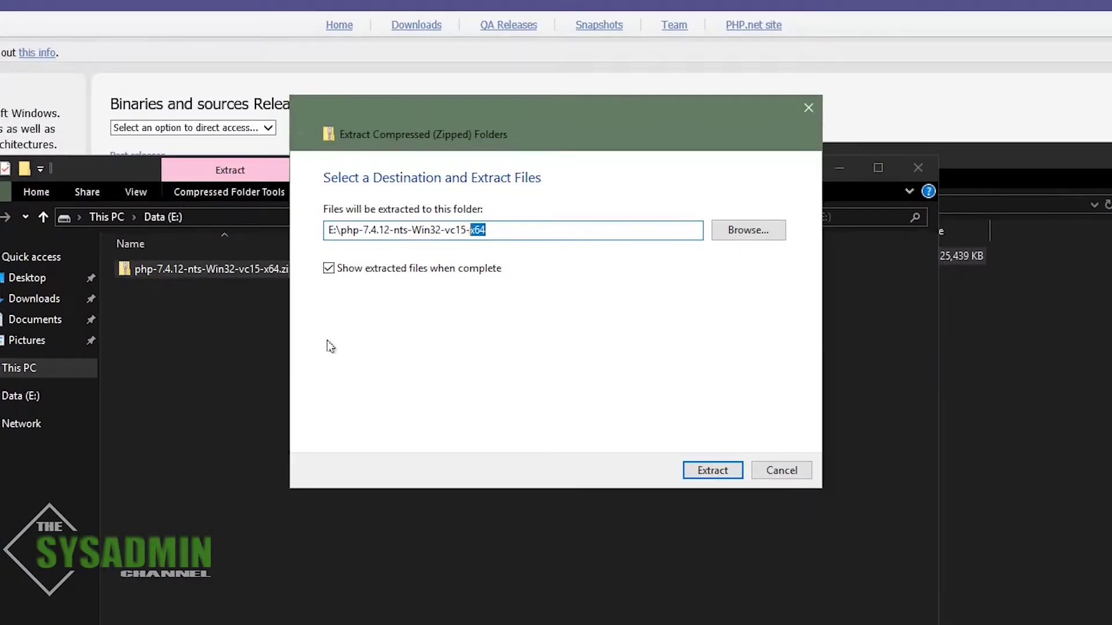
key("shift+Left")
key("shift+Left")
key("shift+Left")
key("shift+Left")
key("shift+Left")
key("shift+Left")
key("shift+Left")
key("shift+Left")
key("shift+Left")
key("shift+Left")
key("shift+Left")
key("shift+Left")
key("shift+Left")
key("shift+Left")
key("shift+Left")
key("shift+Left")
key("shift+Left")
key("shift+Left")
key("shift+Left")
key("shift+Left")
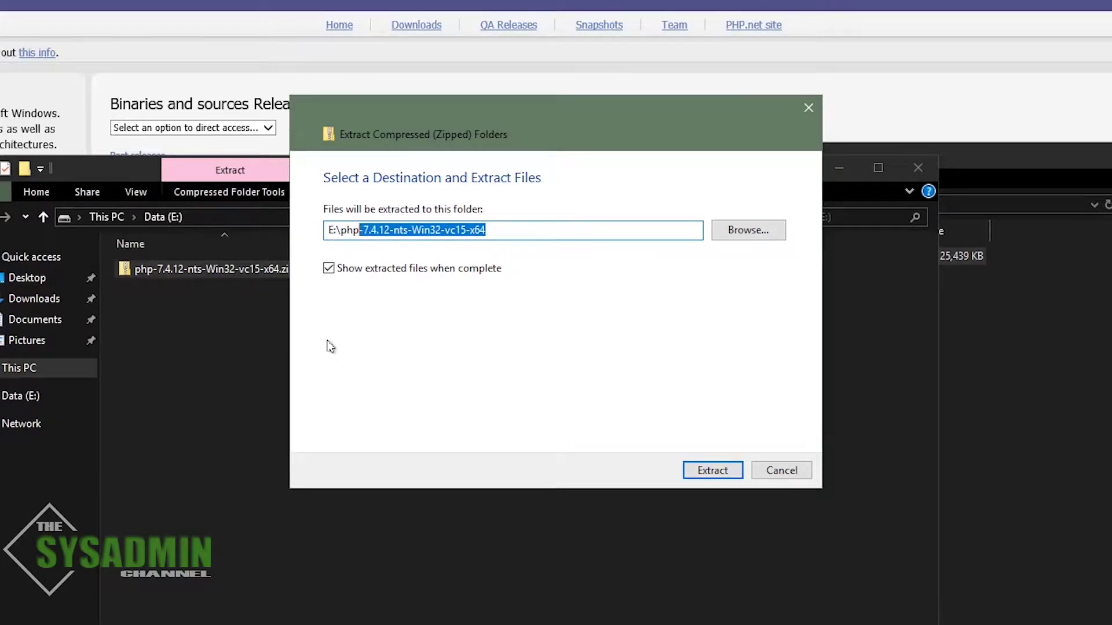
type("74")
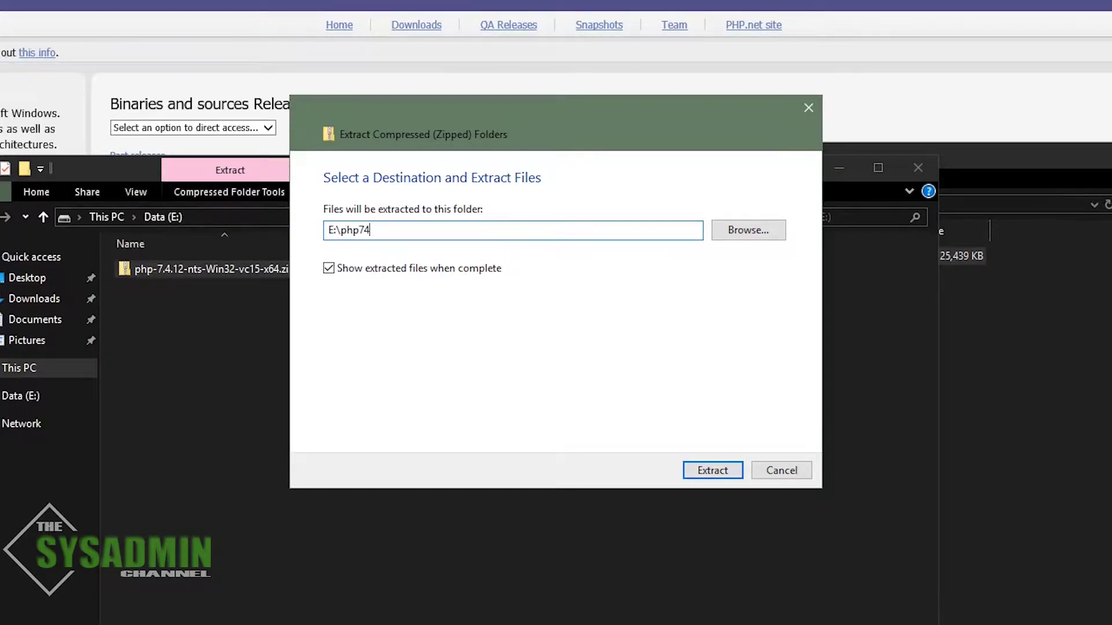
key("Return")
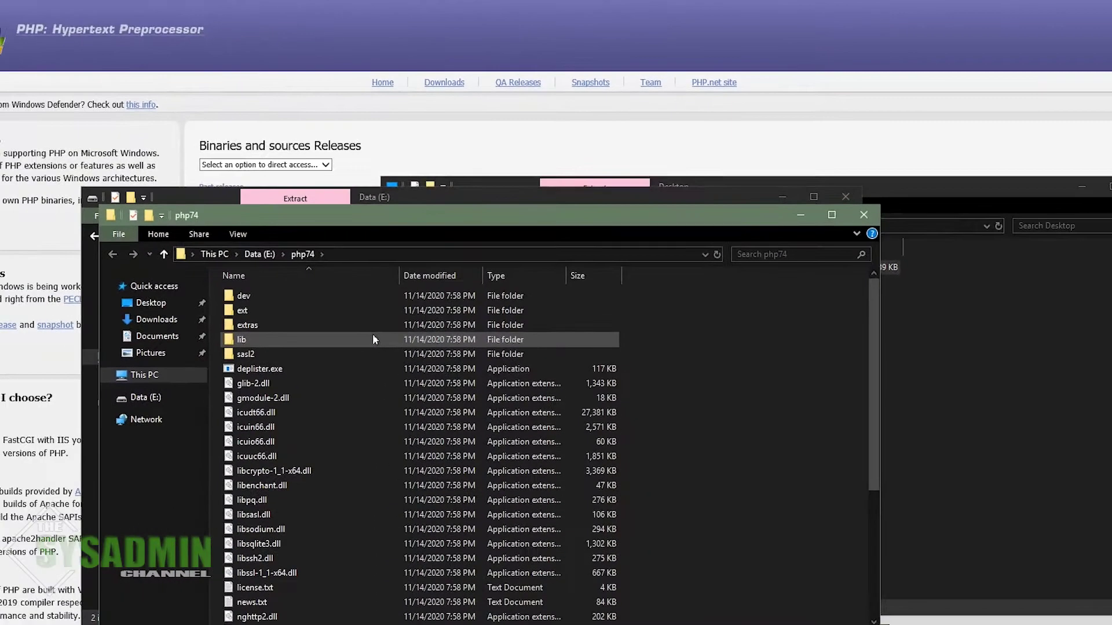
- Rename the php.ini-development file in the extracted php74 folder to php.ini
left_click_drag(401, 217, 494, 196)
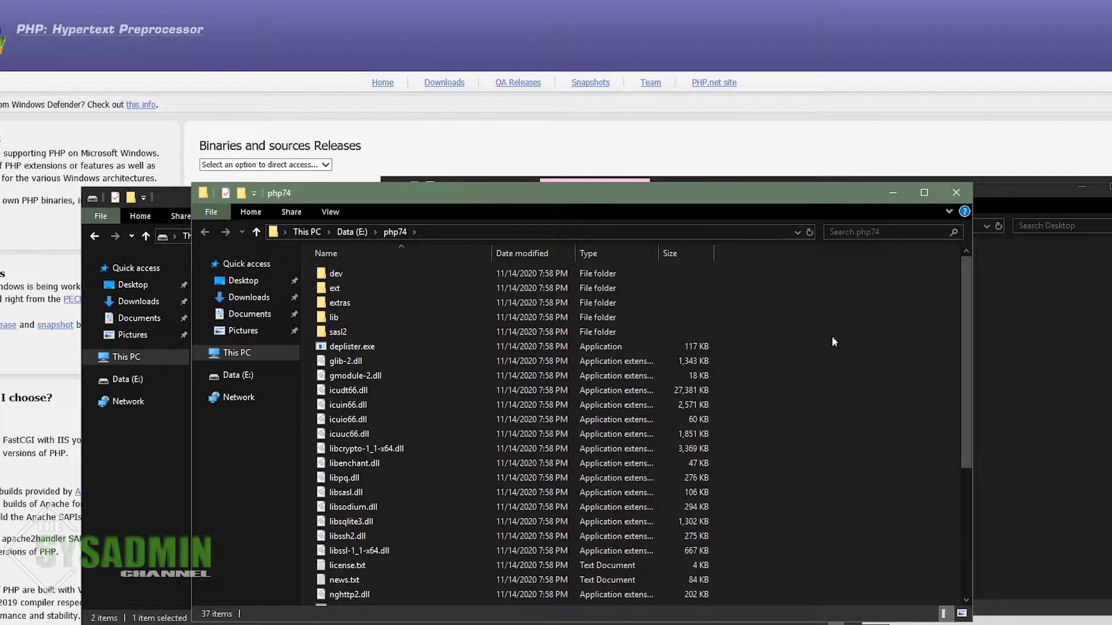
scroll(832, 339, "down", 5)
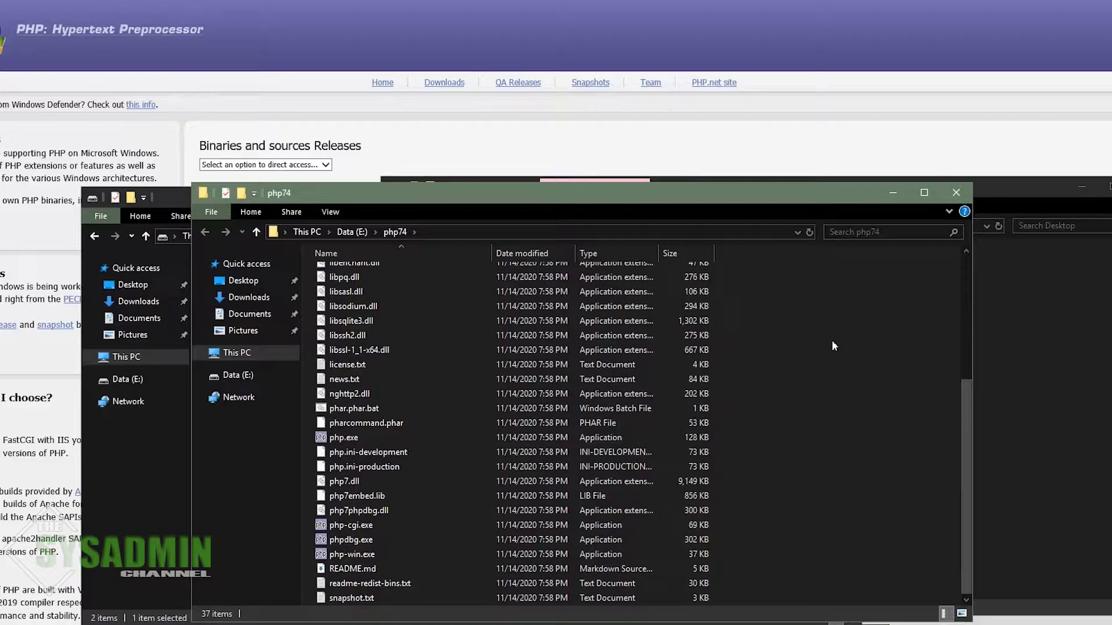
left_click(392, 454)
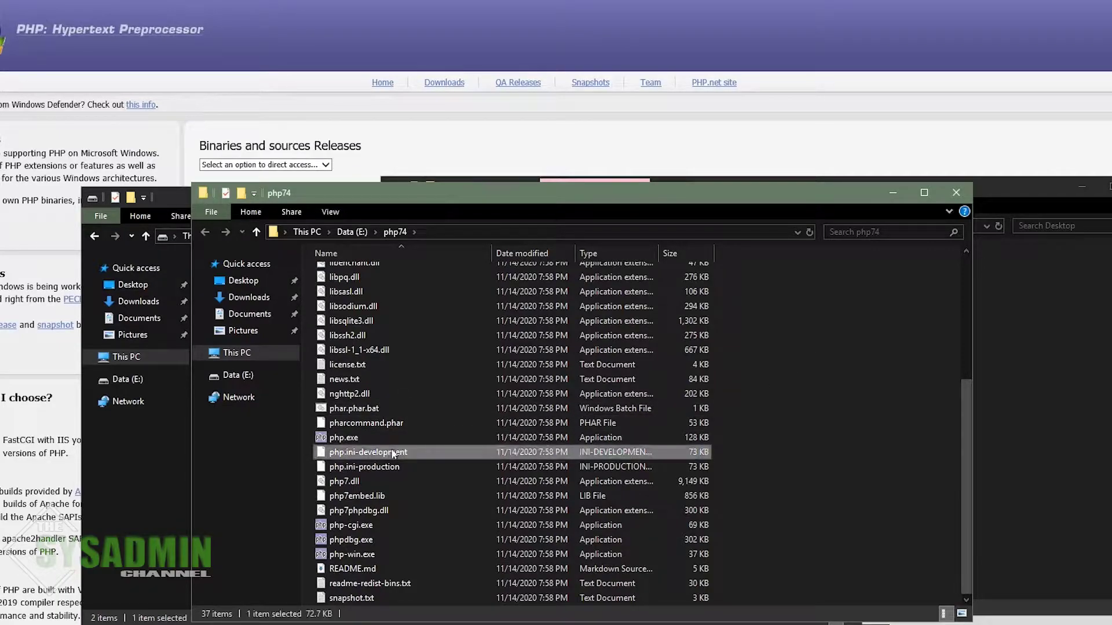
right_click(392, 453)
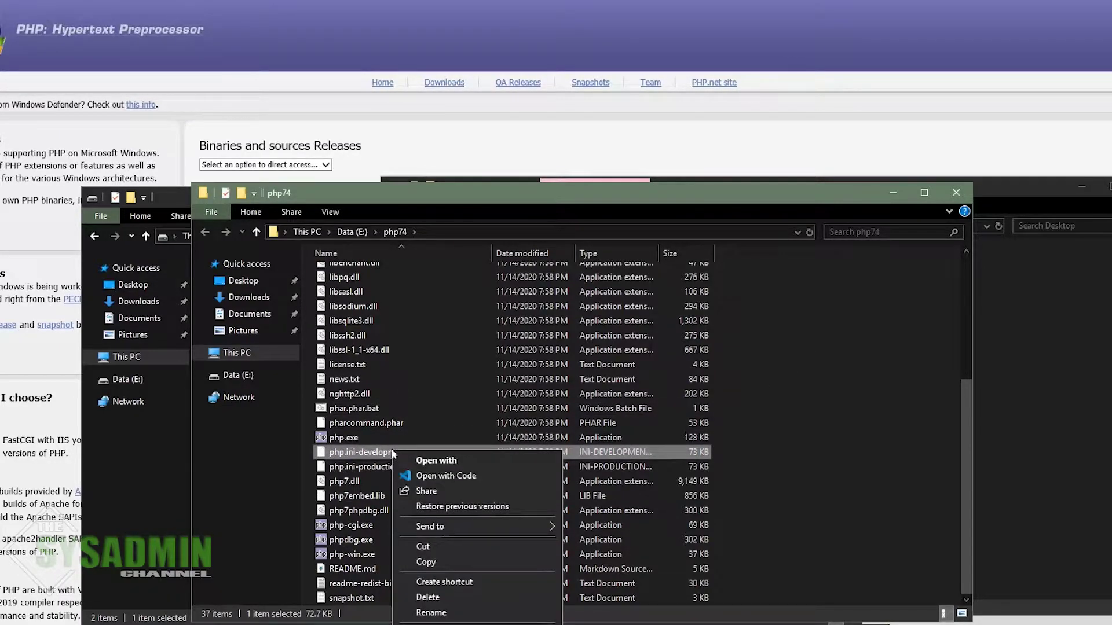
left_click(446, 613)
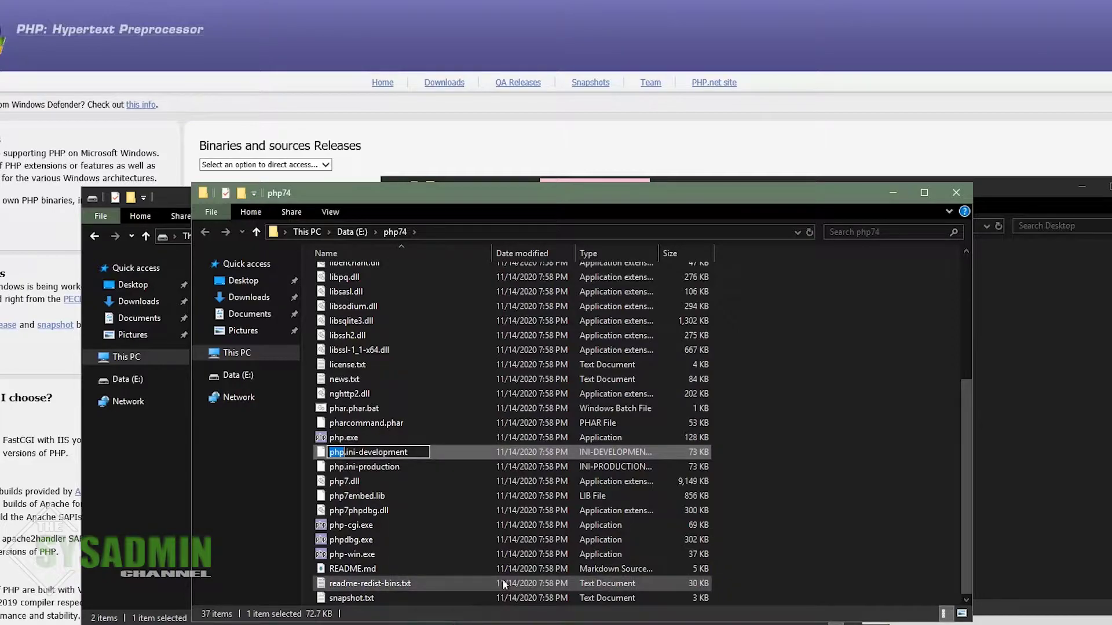
key("End")
key("shift+Left")
key("shift+Left")
key("shift+Left")
key("shift+Left")
key("shift+Left")
key("shift+Left")
key("shift+Left")
key("shift+Left")
key("shift+Left")
key("shift+Left")
key("shift+Left")
key("shift+Left")
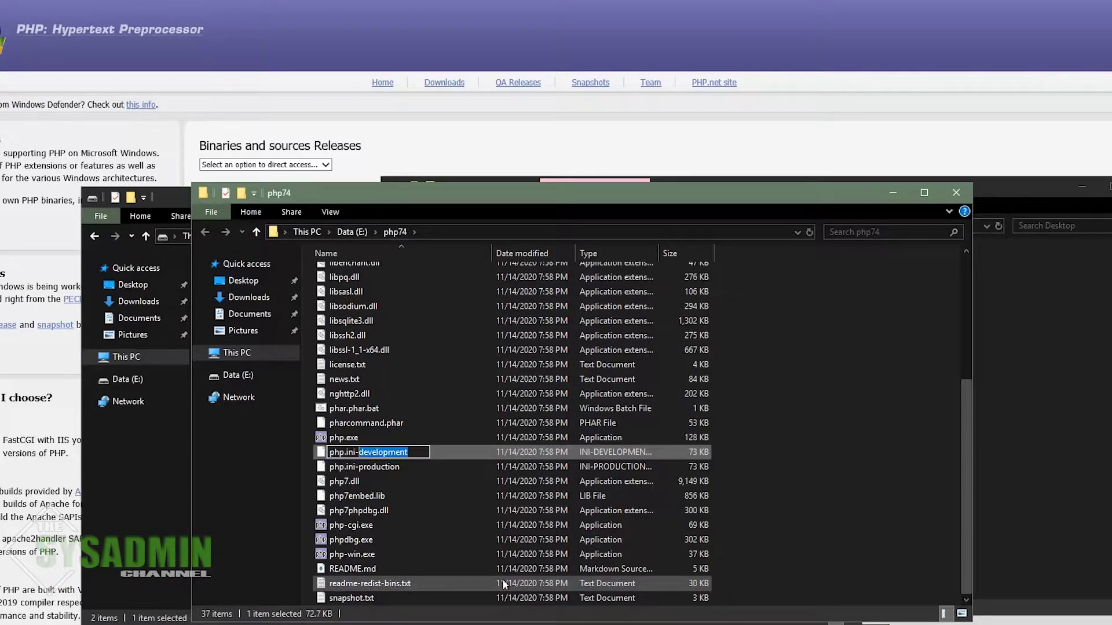
key("shift+Left")
key("shift+Left")
key("shift+Left")
key("shift+Right")
key("shift+Right")
key("Delete")
key("Return")
- Open php.ini from the php74 folder in Visual Studio Code and maximize the editor window
right_click(346, 452)
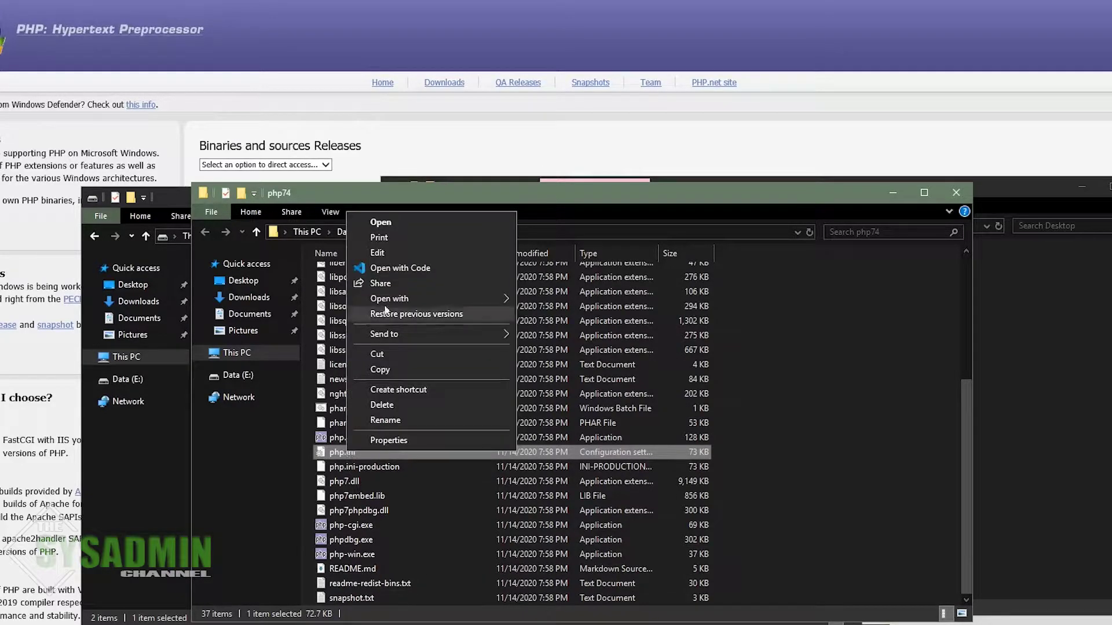
left_click(429, 268)
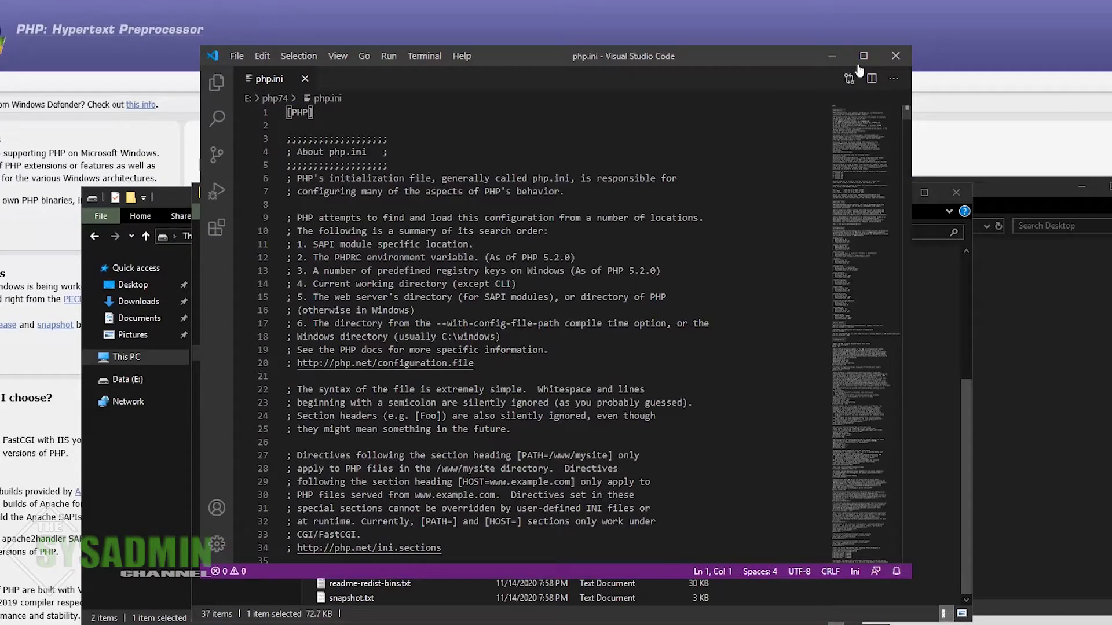
left_click(864, 56)
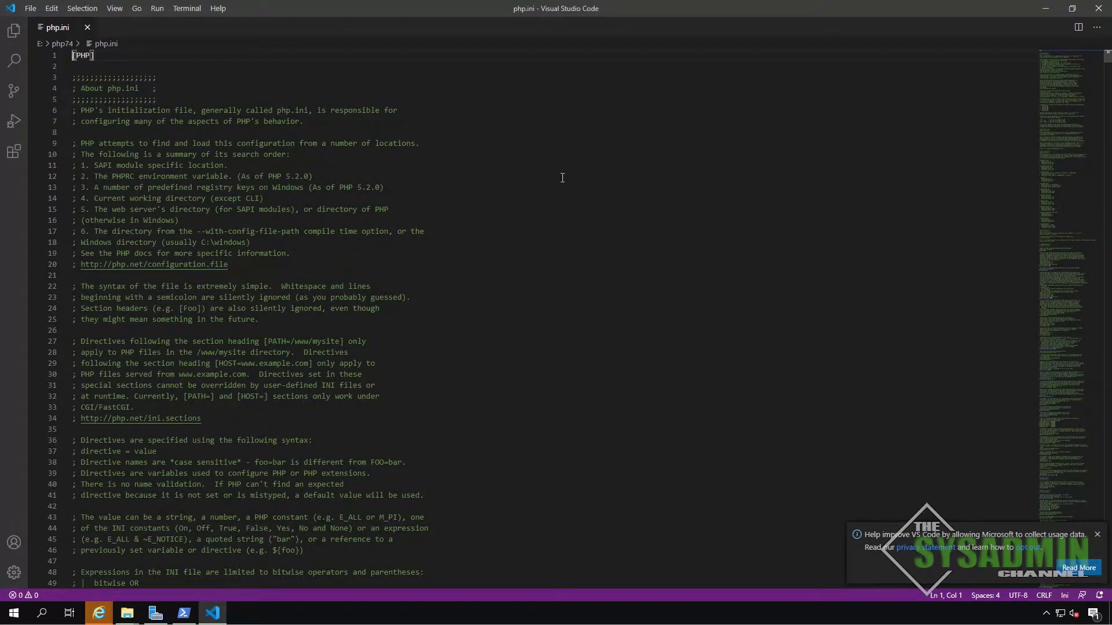
- Find fastcgi.impersonate in php.ini and uncomment the line fastcgi.impersonate = 1
scroll(562, 178, "down", 4)
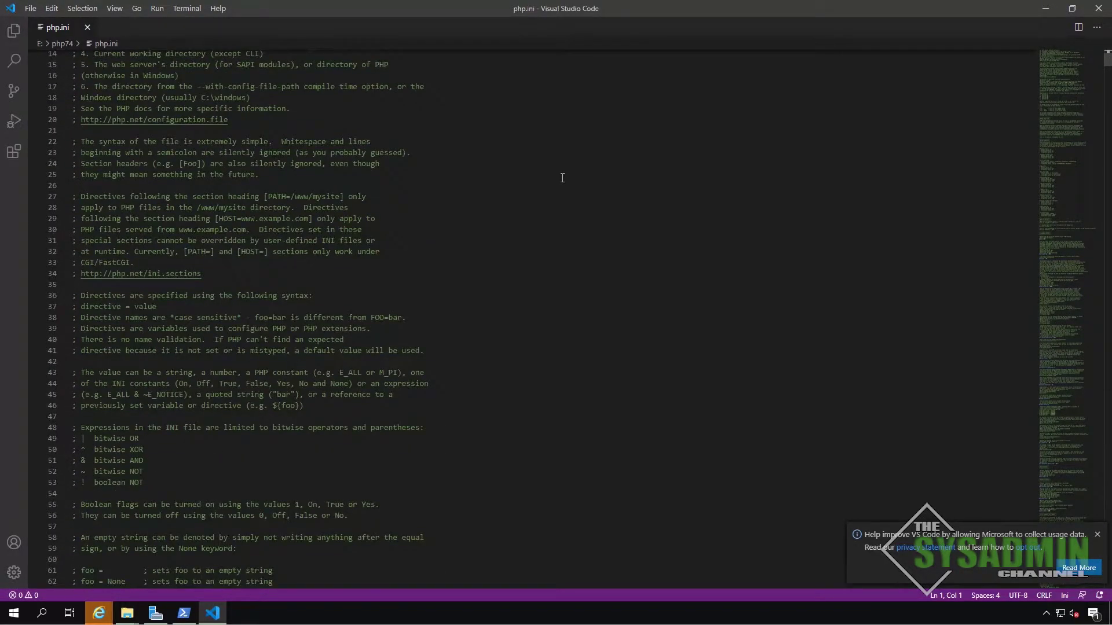
scroll(562, 178, "down", 1)
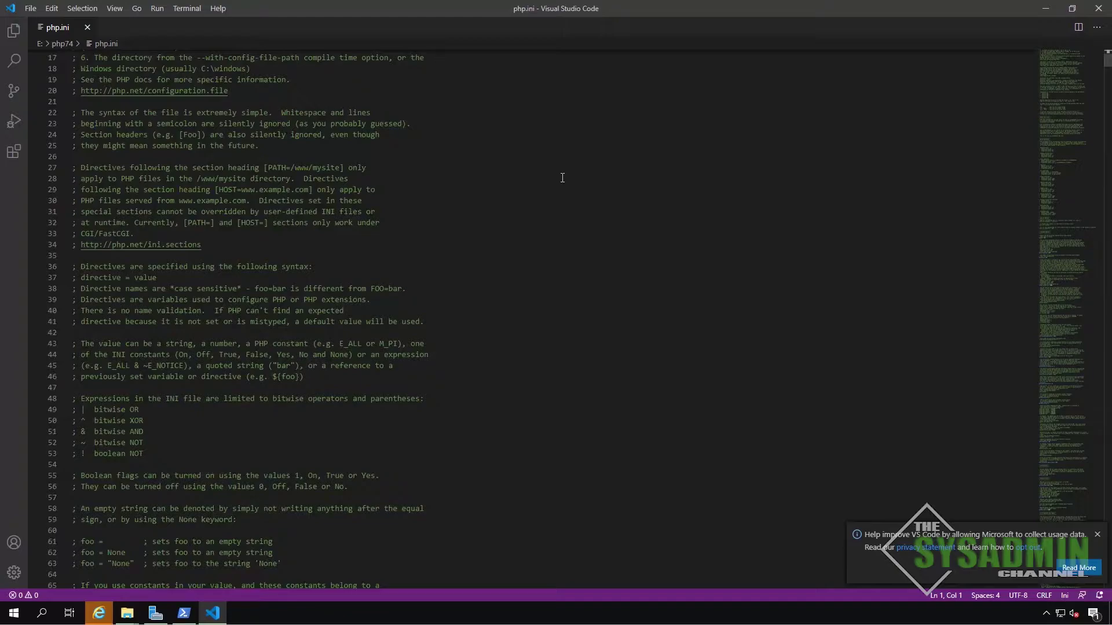
scroll(562, 178, "down", 2)
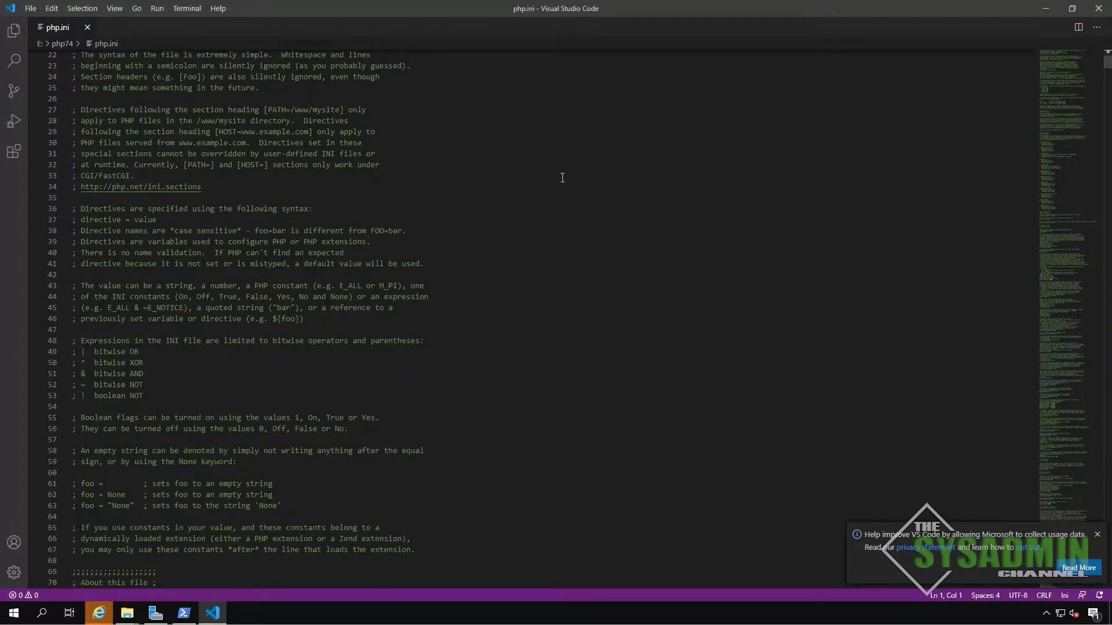
scroll(562, 178, "down", 1)
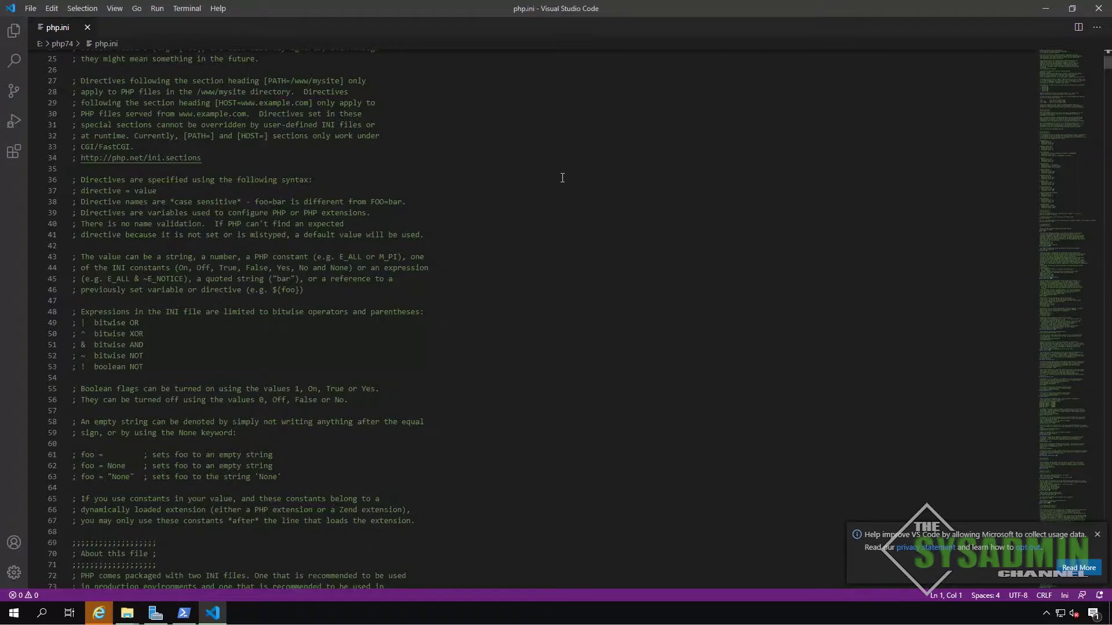
scroll(562, 177, "down", 3)
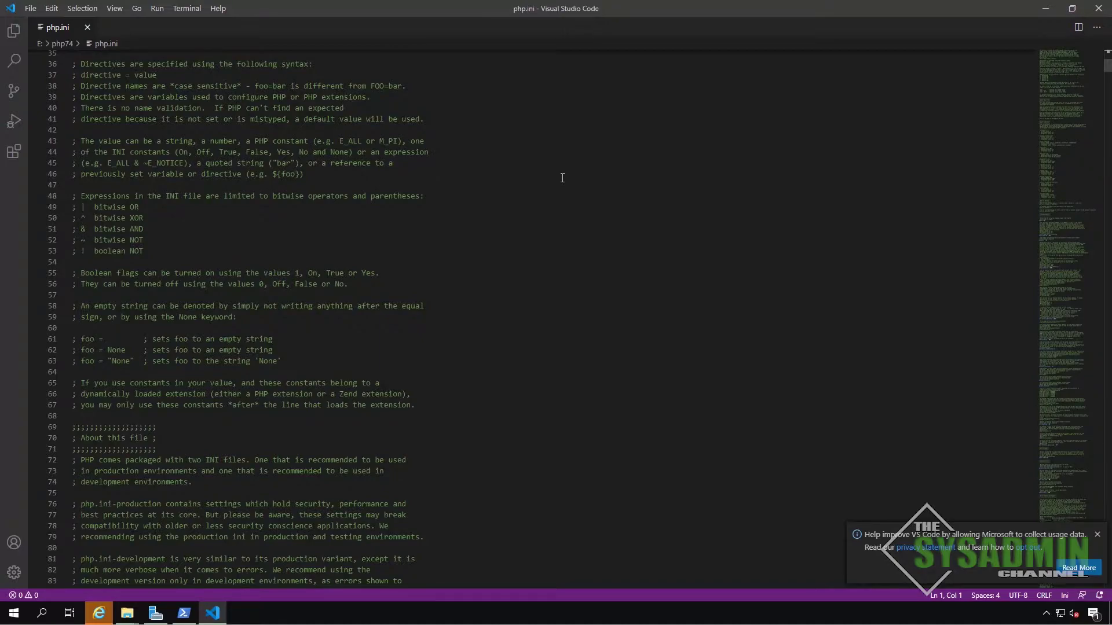
key("ctrl+f")
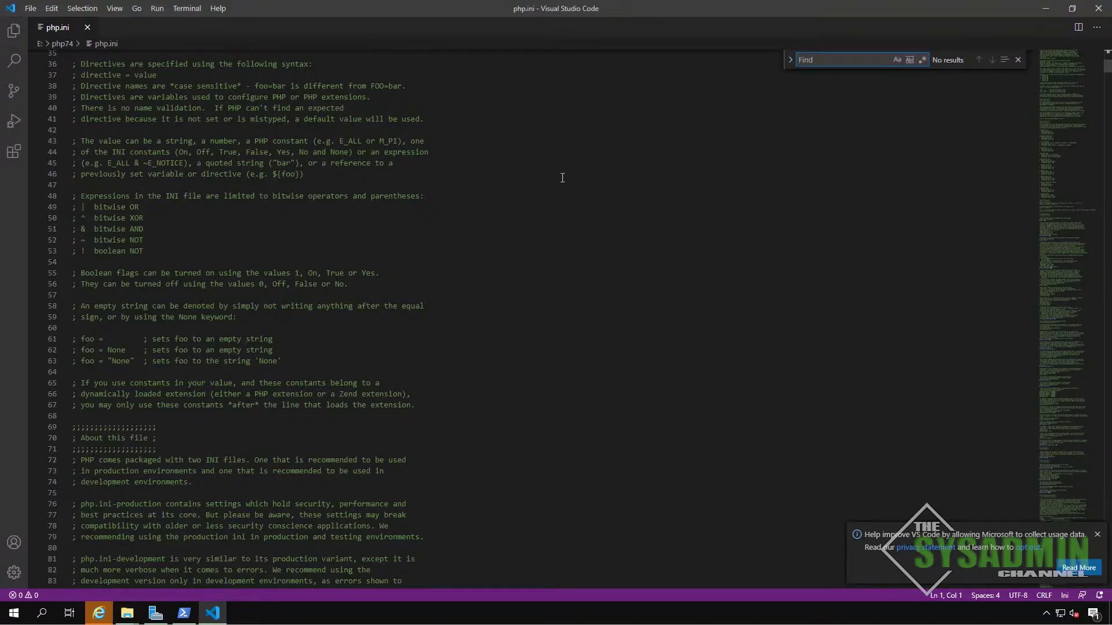
type("fastcgi.impersonate")
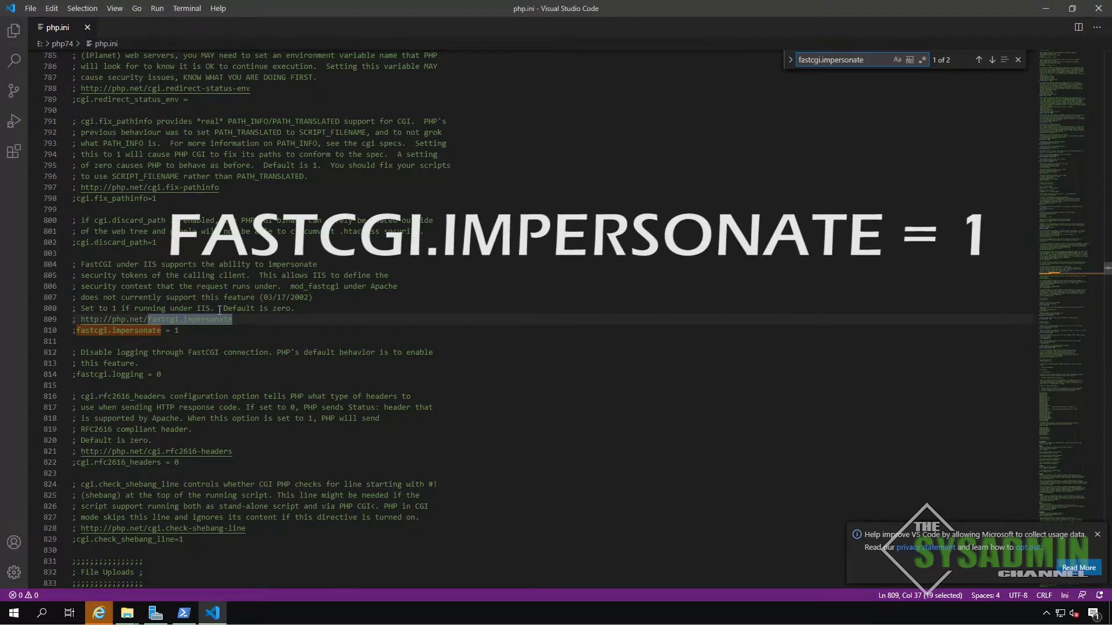
left_click(186, 333)
key("Home")
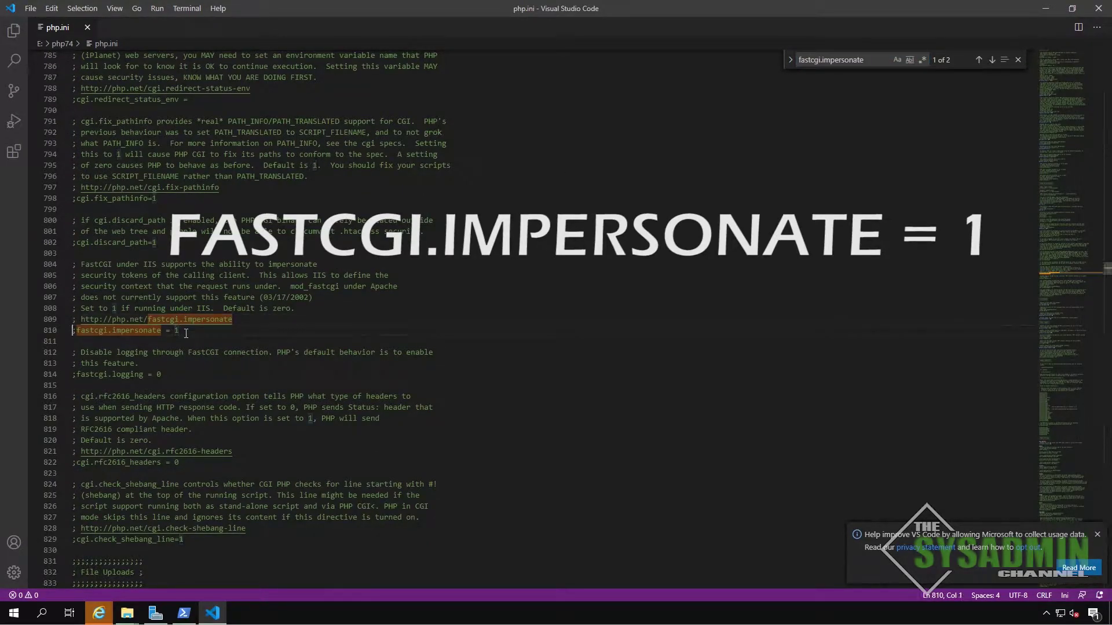
key("Delete")
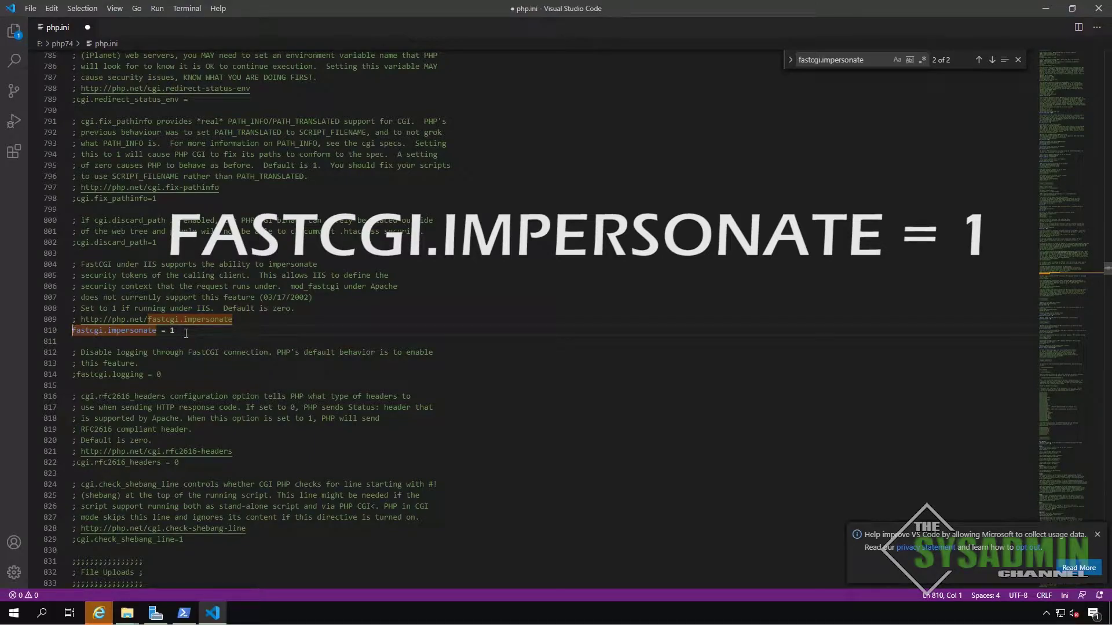
- Find the Windows extension_dir directive in php.ini, uncomment it and set its value to "ext\"
key("ctrl+f")
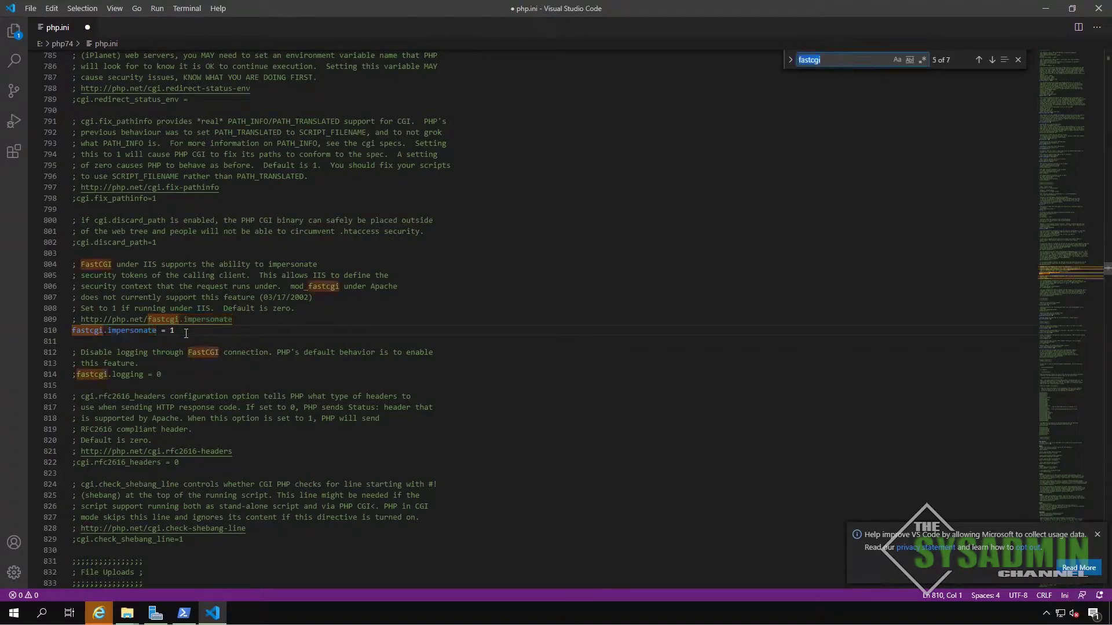
type("exten")
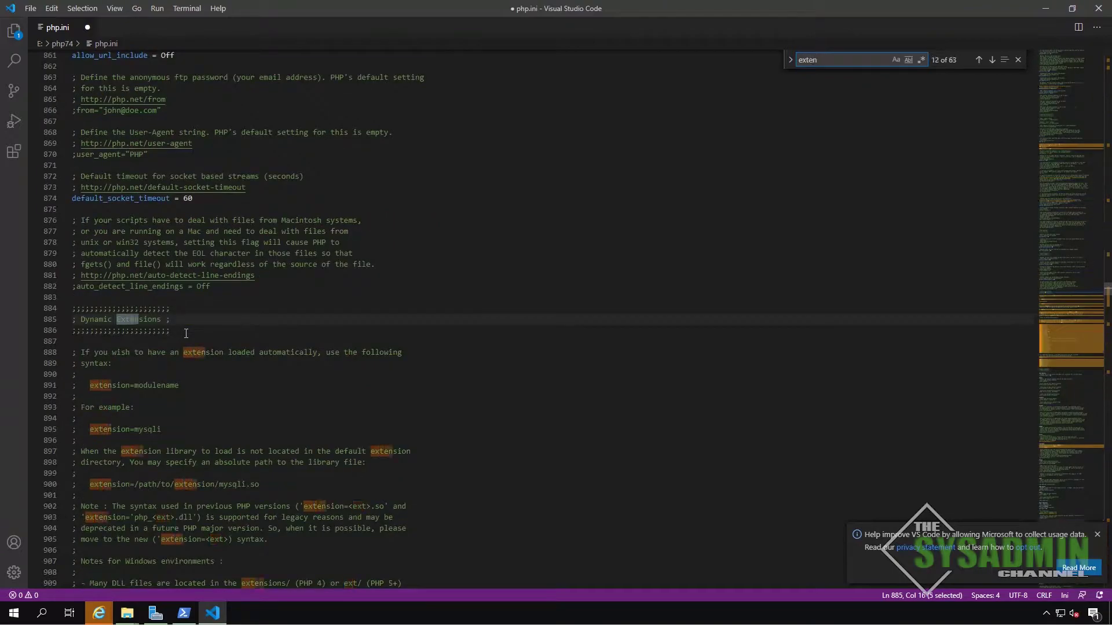
type("sion_dir")
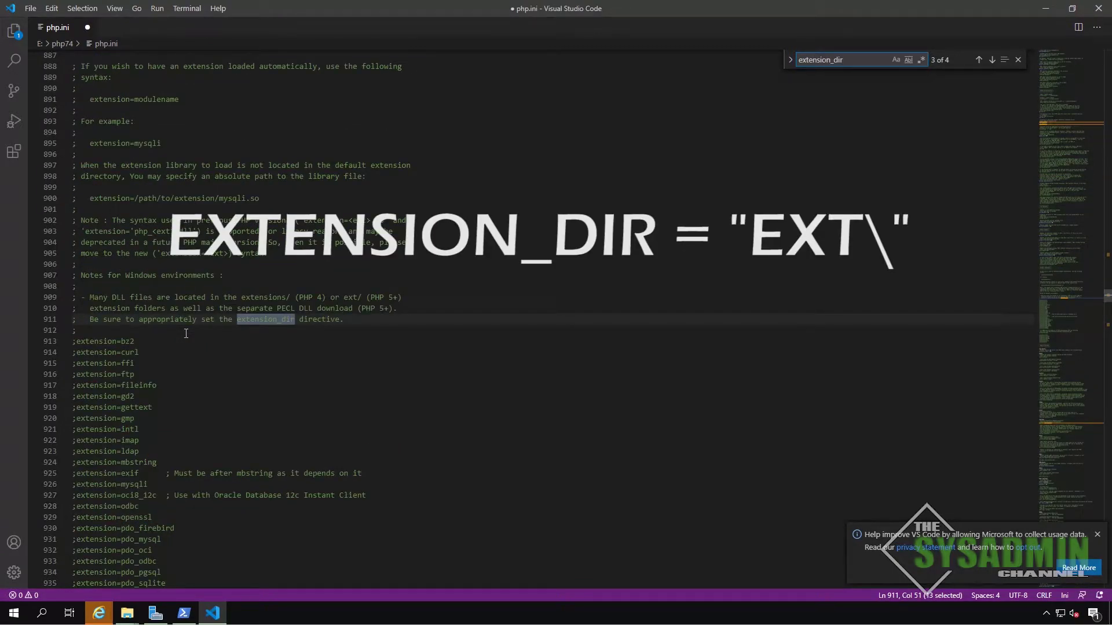
type(" =")
left_click(186, 342)
key("Home")
key("Delete")
key("End")
key("Left")
type("\\")
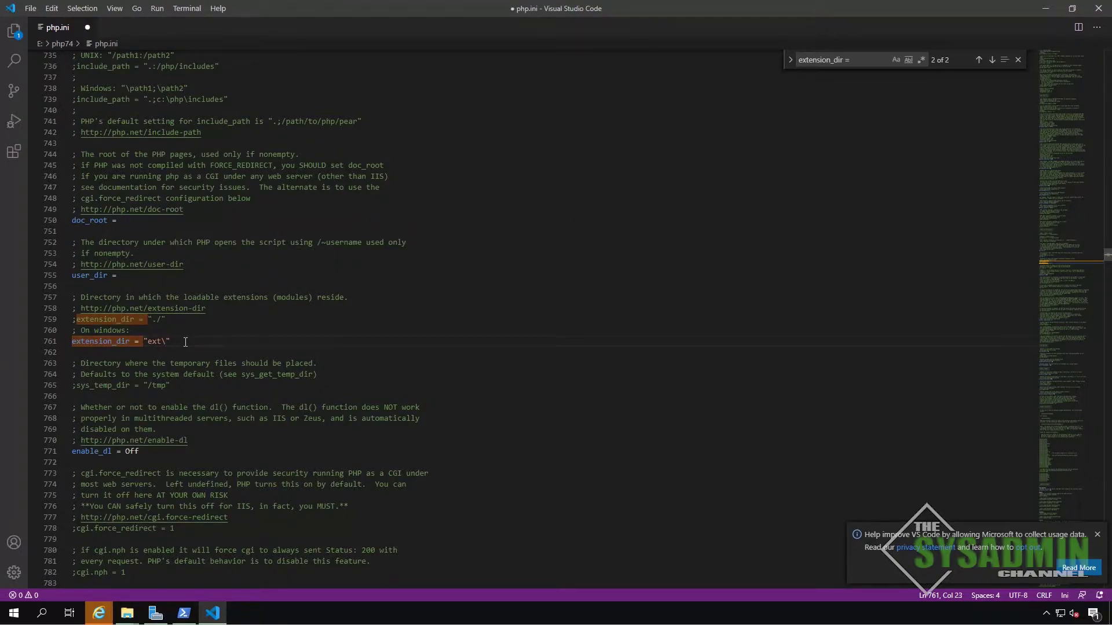
- Find cgi.force_redirect in php.ini, uncomment the directive and set it to 0
key("ctrl+f")
type("cgi.force_redirect")
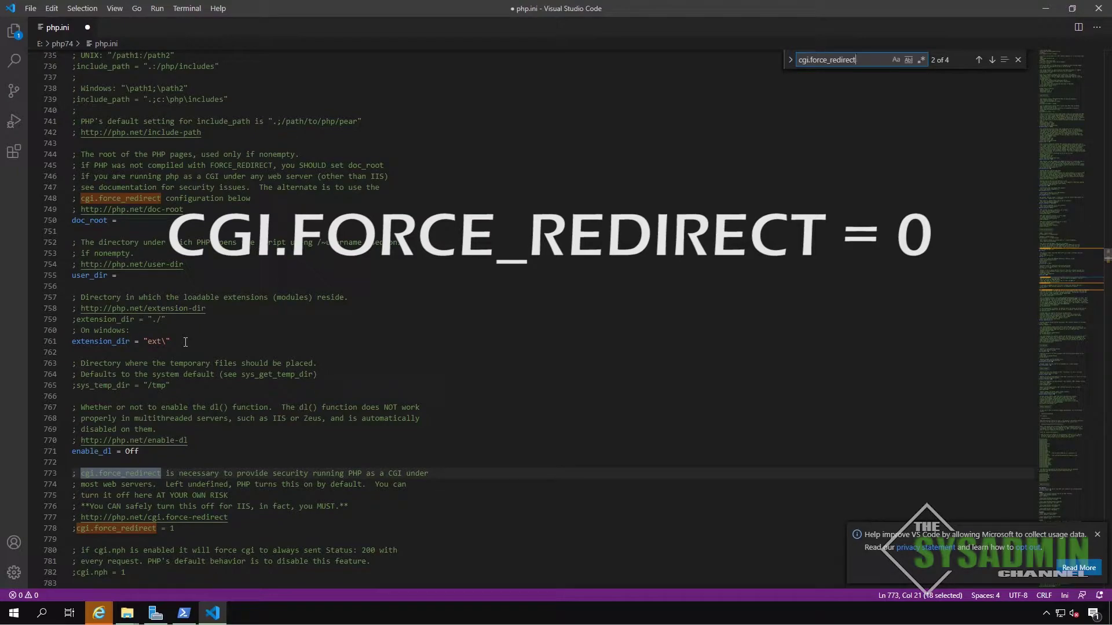
scroll(185, 341, "down", 2)
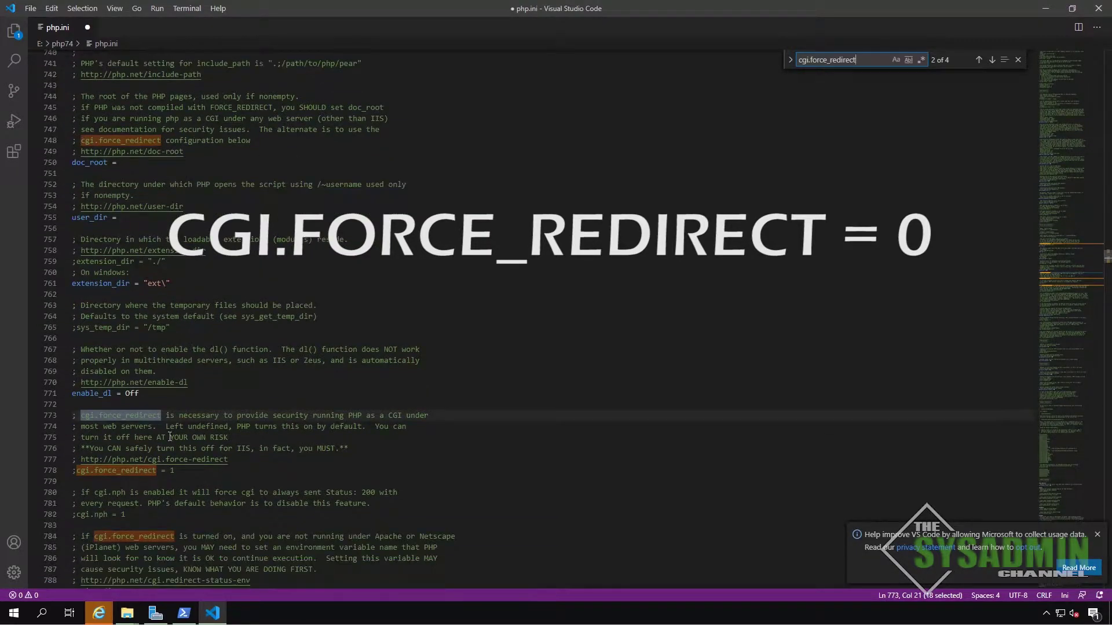
left_click(166, 472)
key("Home")
key("Delete")
key("End")
key("BackSpace")
type("0")
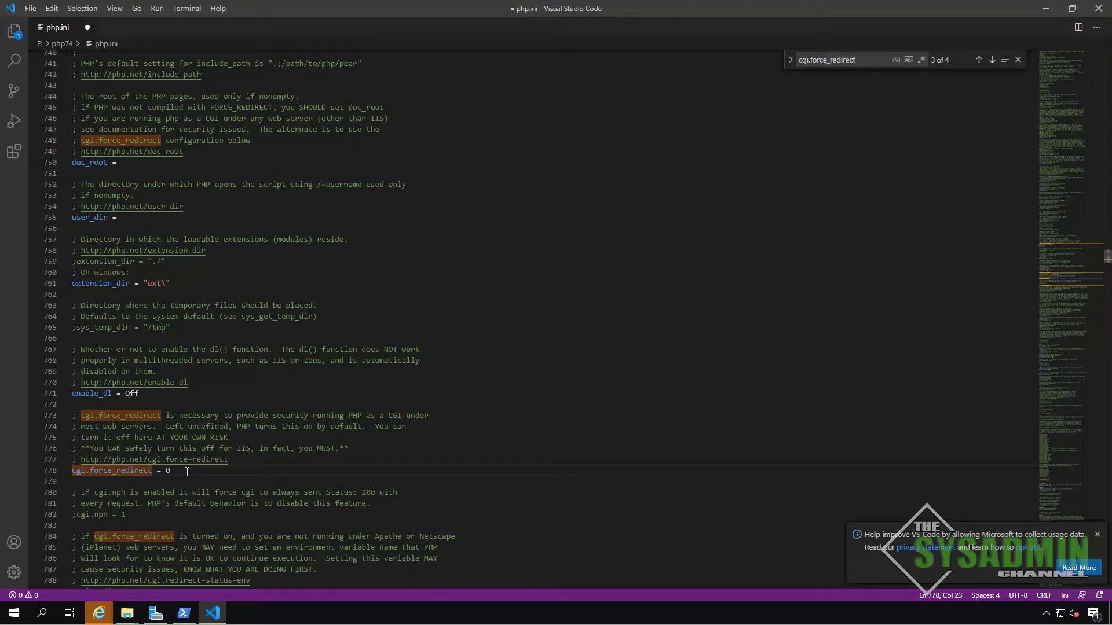
- Find and uncomment the line fastcgi.logging = 0 in php.ini, save the file and close the search
key("ctrl+f")
type("fastcgi.logging")
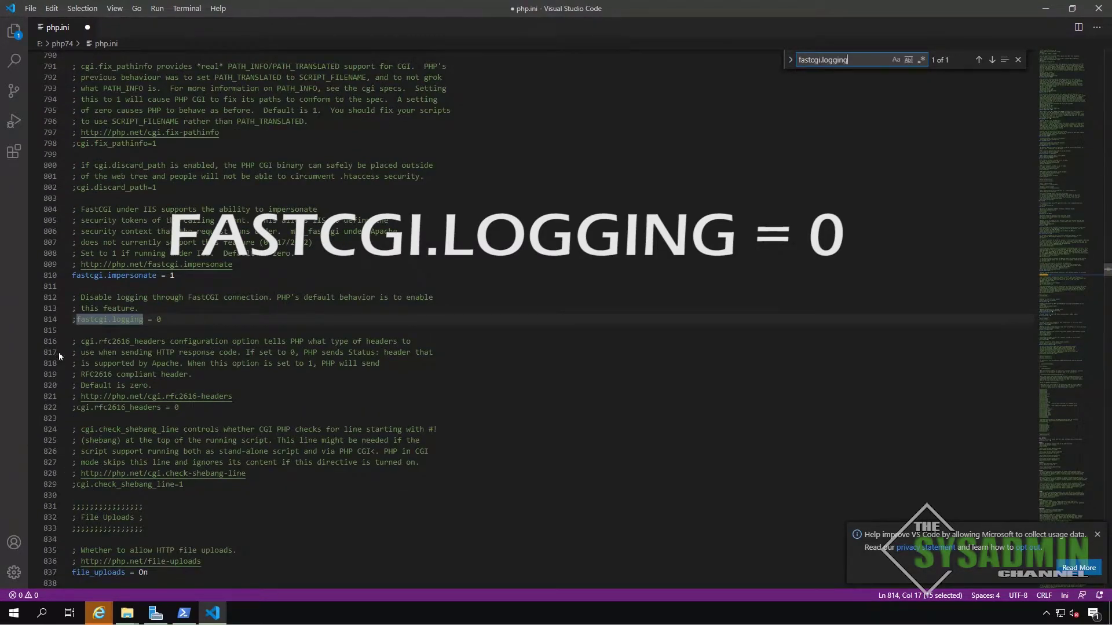
left_click(172, 319)
key("Home")
key("Delete")
key("End")
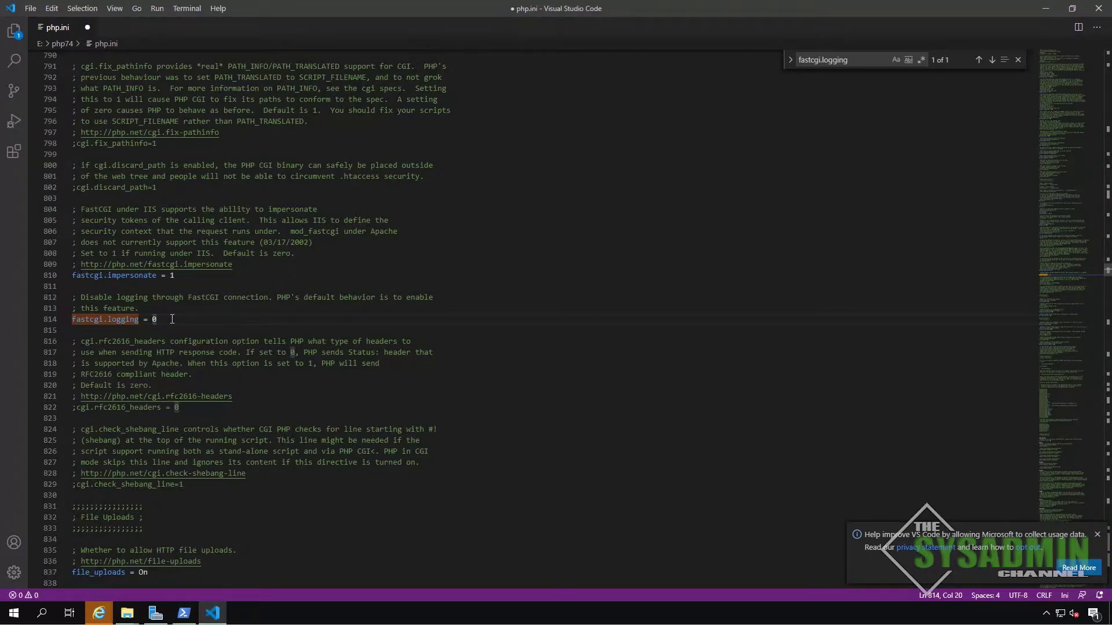
key("ctrl+s")
key("Escape")
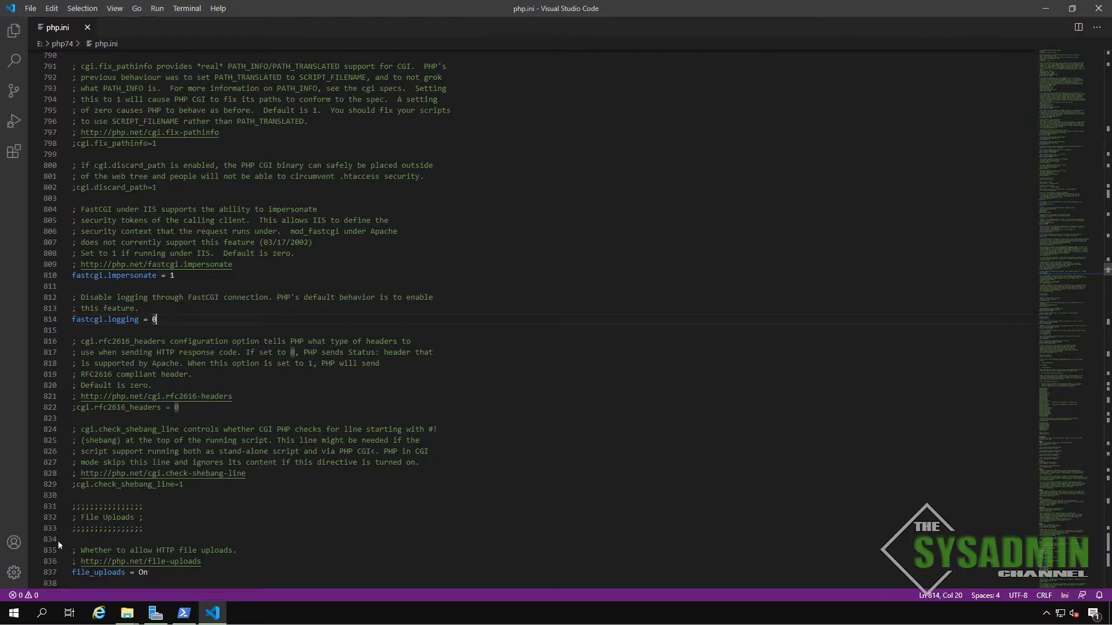
- Add E:\php74 as a new entry to the system Path environment variable and confirm the system property changes
left_click(14, 617)
type("environment")
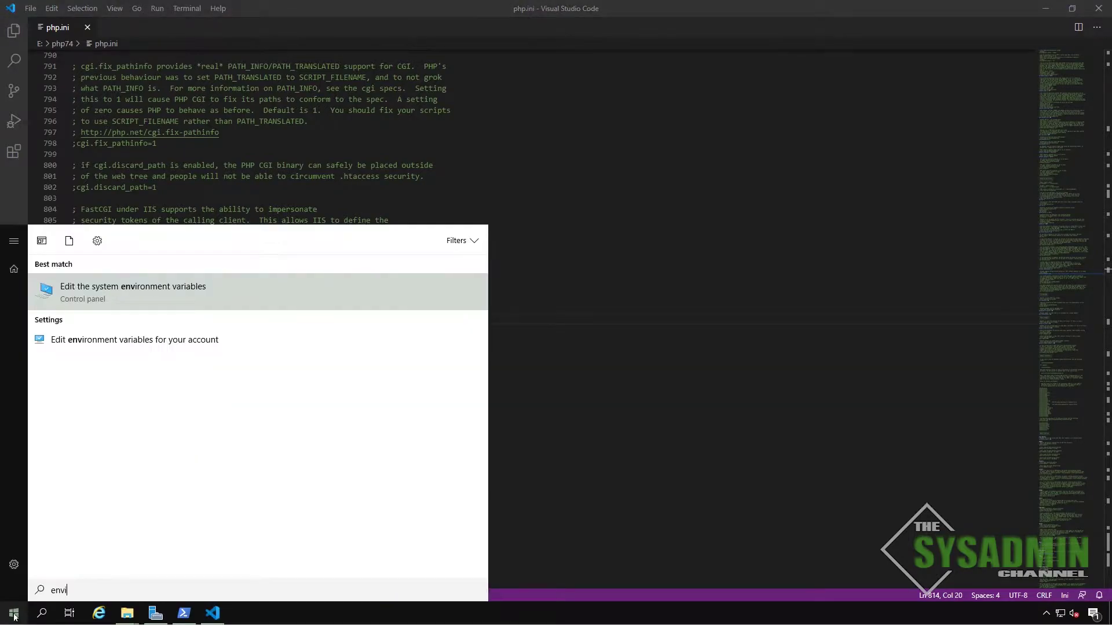
key("Return")
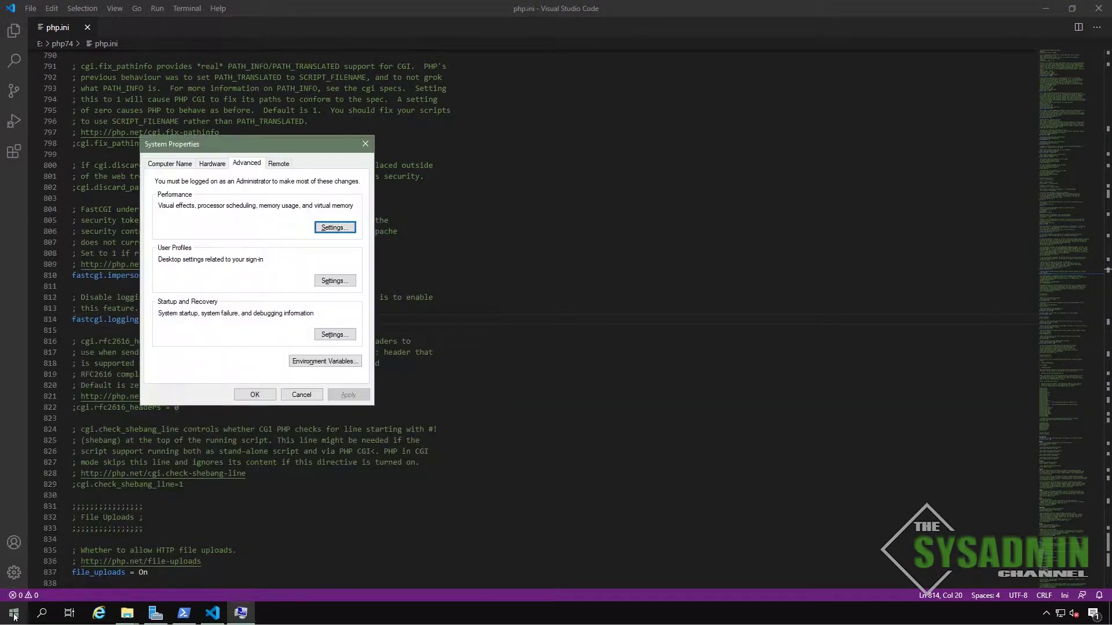
left_click(311, 363)
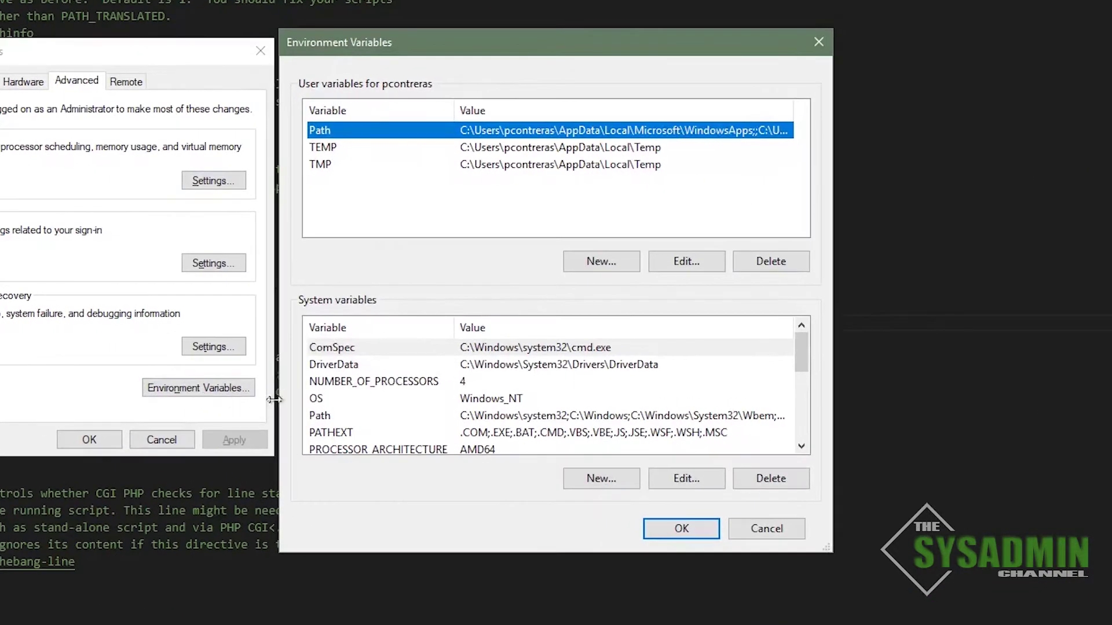
left_click(465, 418)
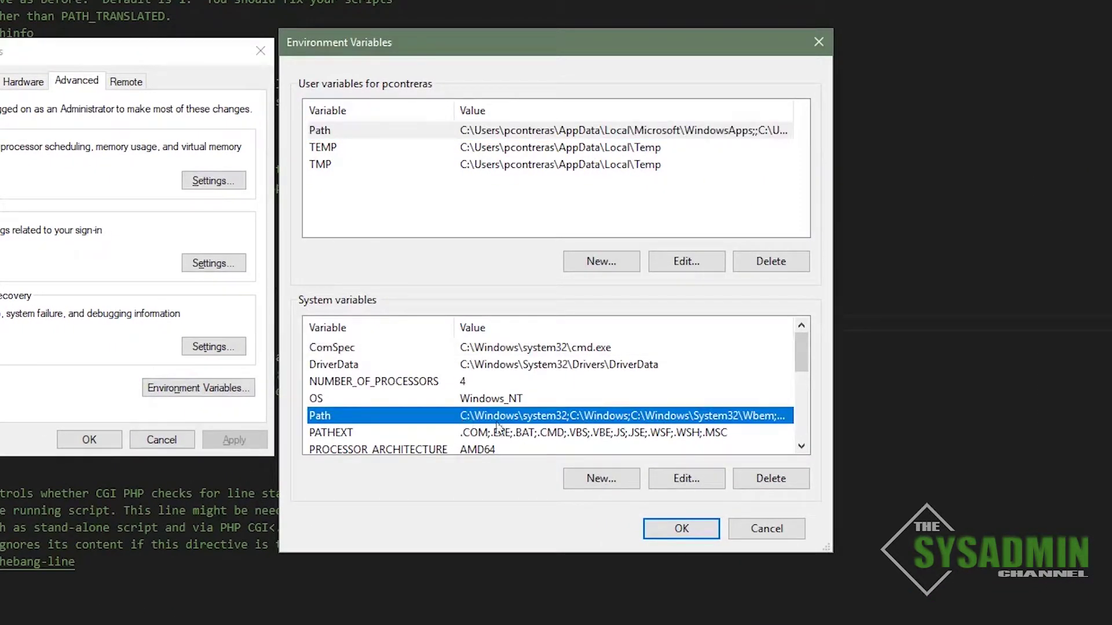
left_click(677, 481)
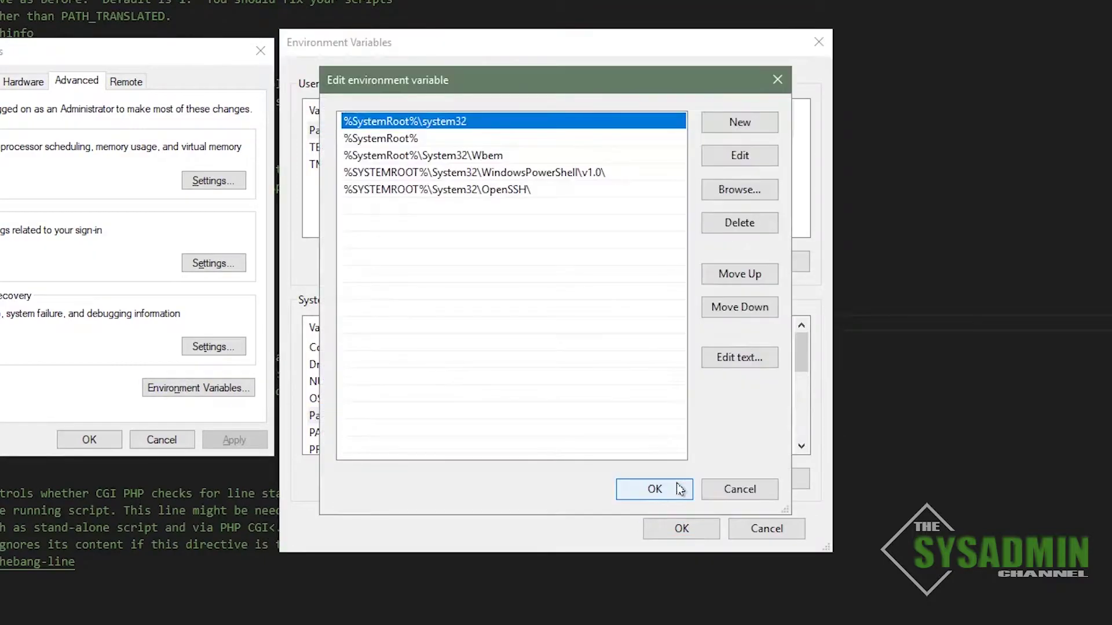
left_click(746, 124)
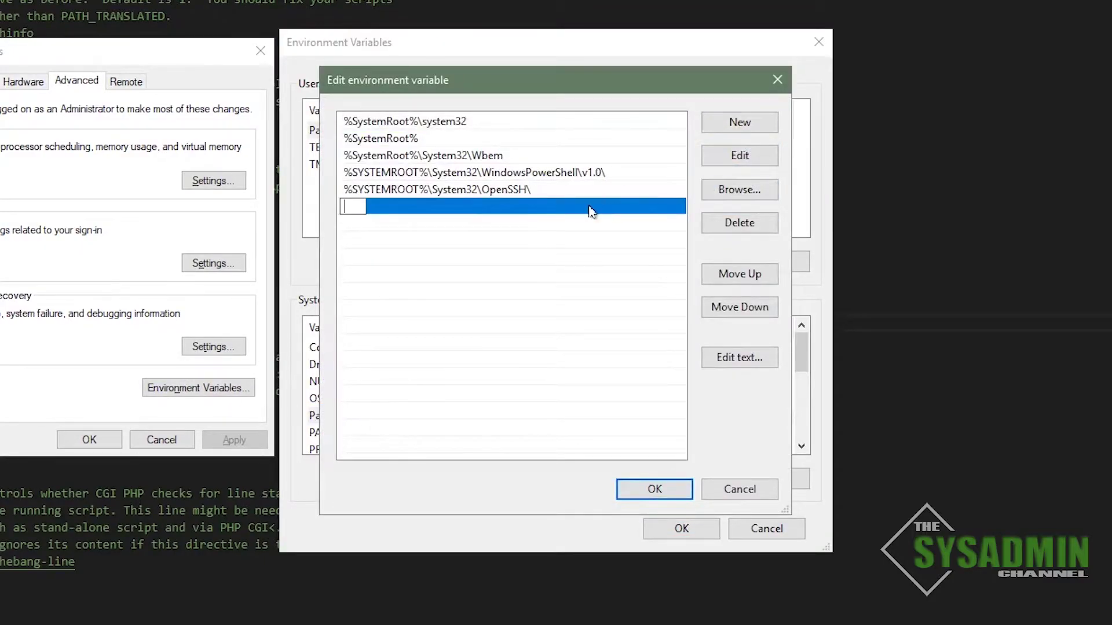
type("E:\\php74")
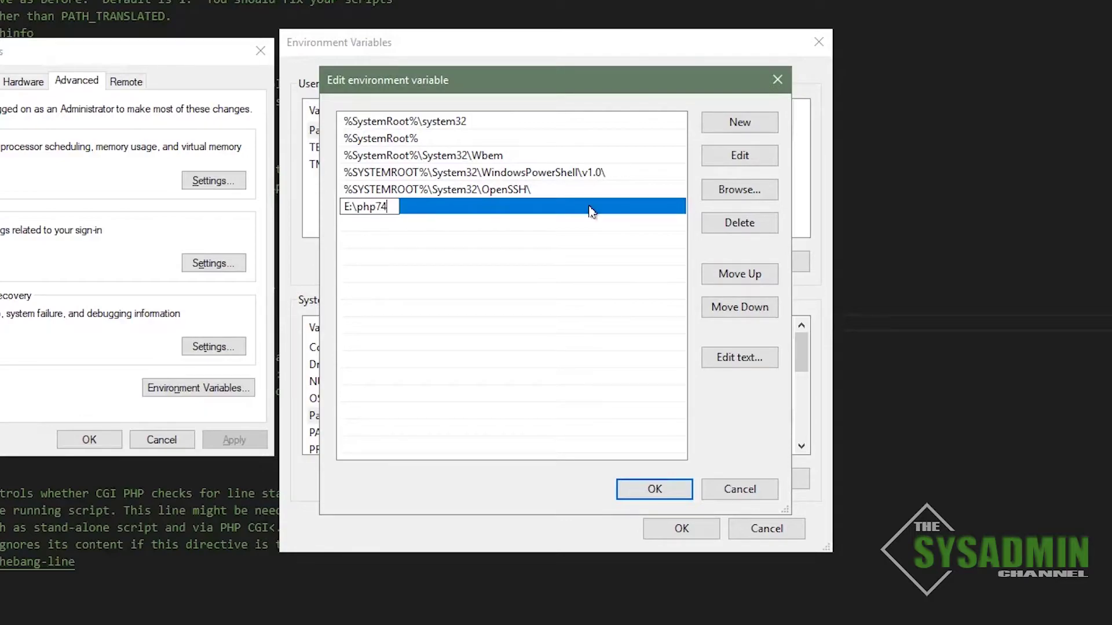
left_click(641, 491)
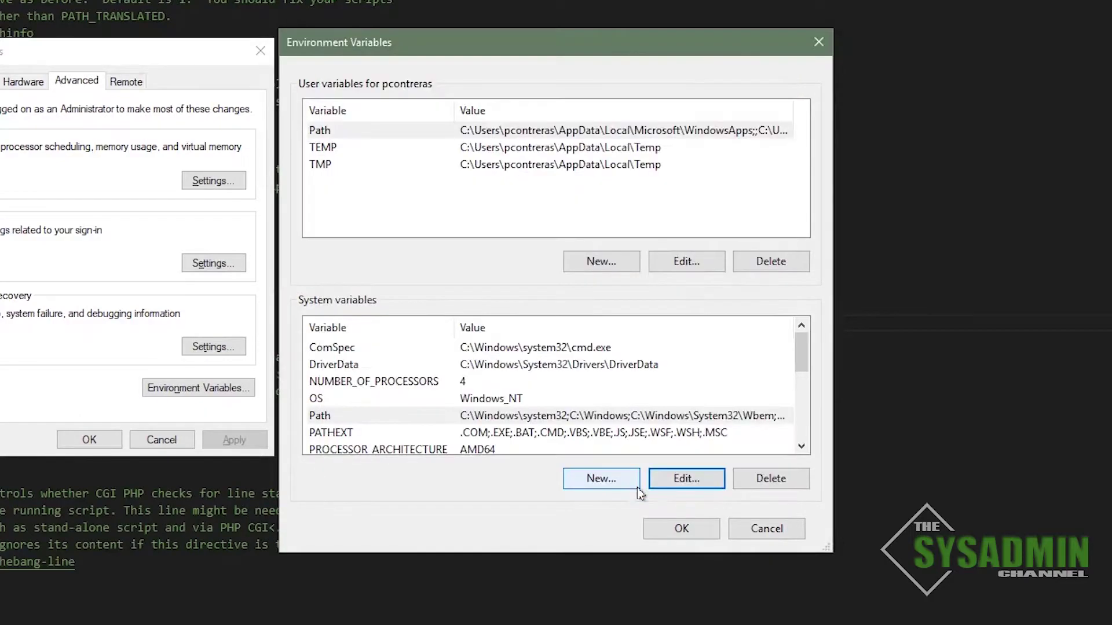
left_click(674, 534)
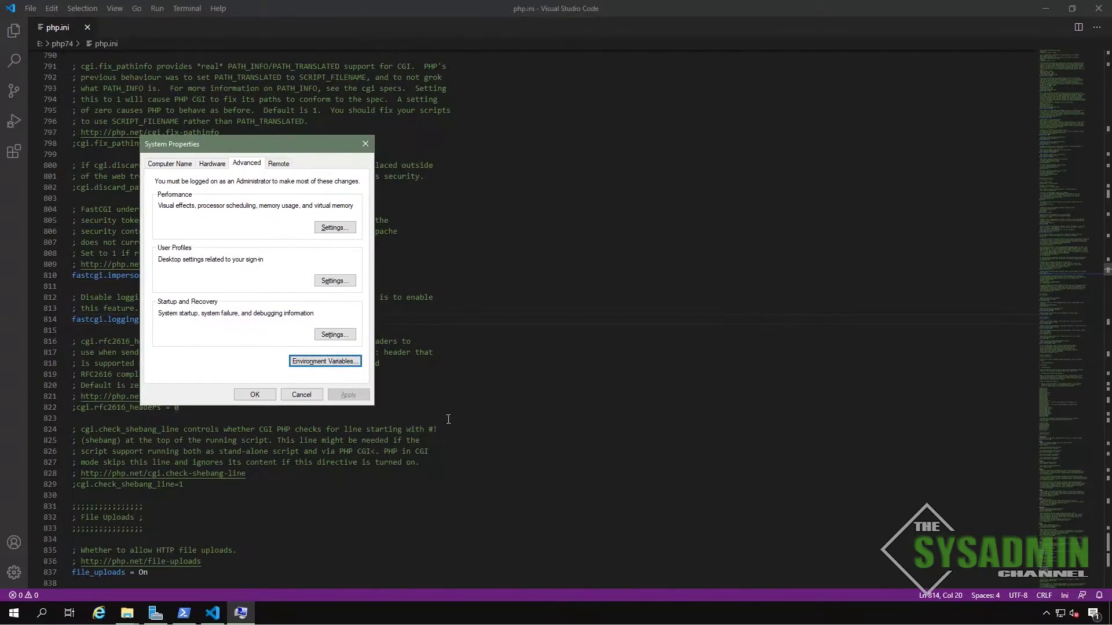
left_click(89, 440)
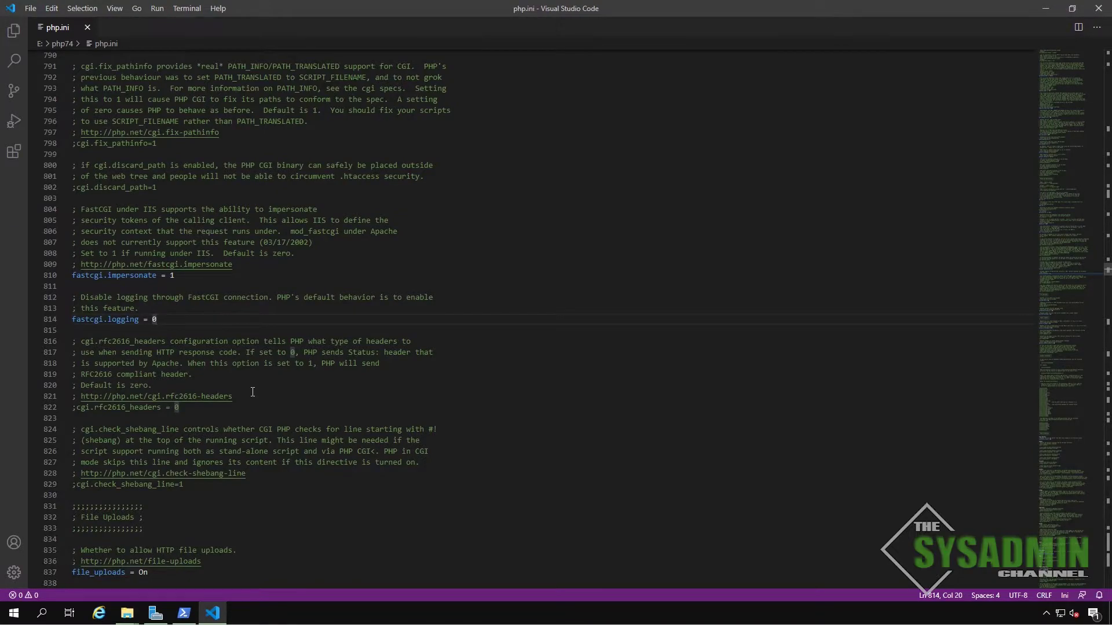
- Check the installed PHP version by running php -v in Command Prompt, and exit the console
left_click(11, 616)
type("cmd")
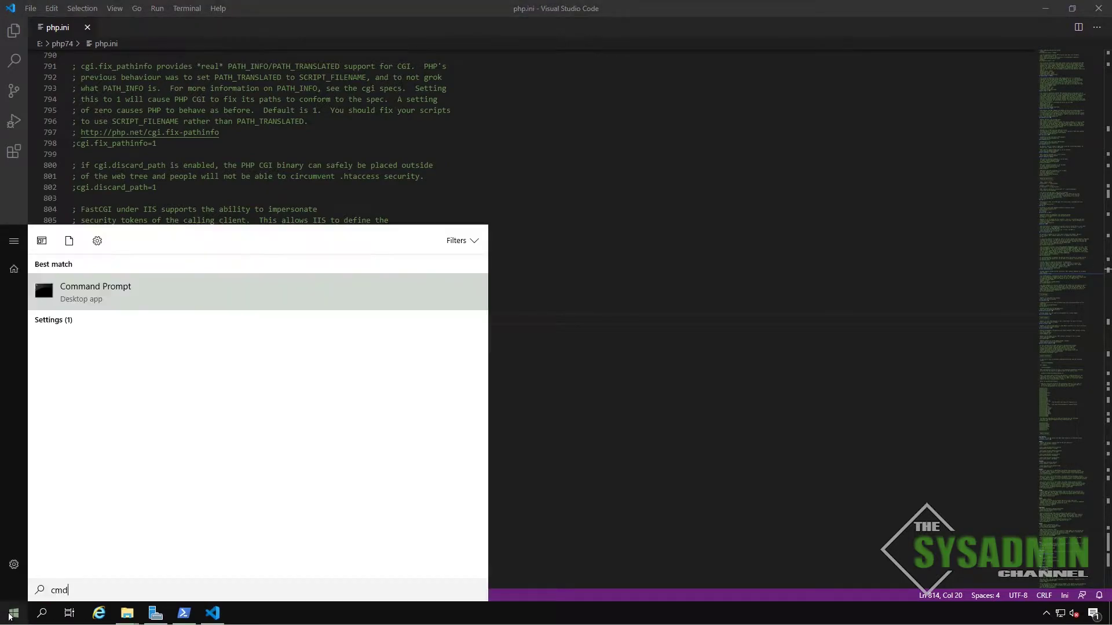
key("Return")
type("php -v")
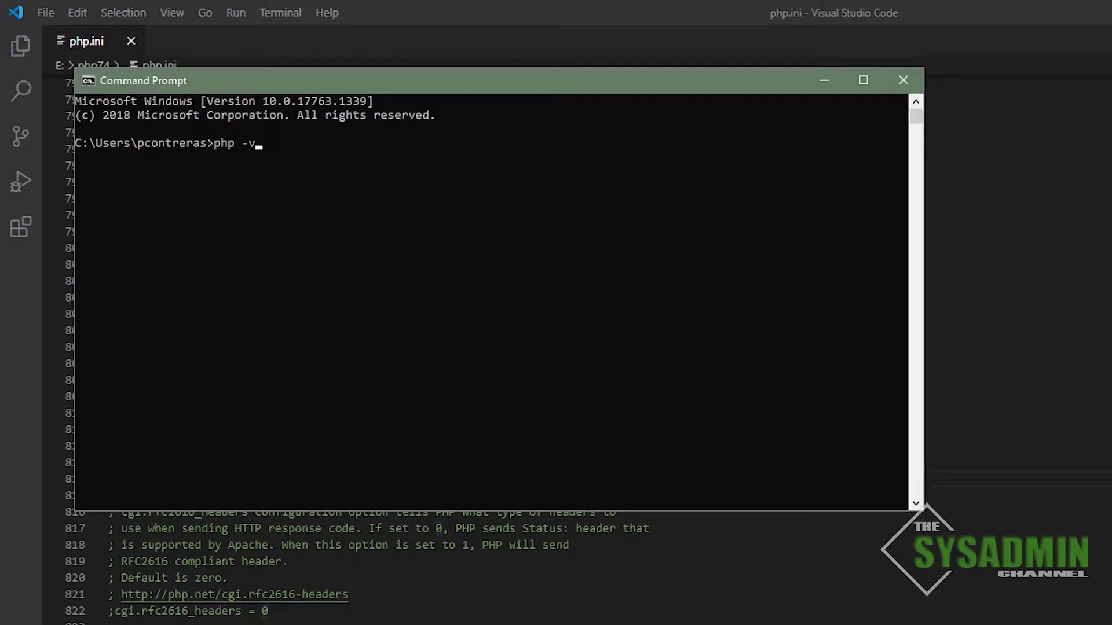
key("Return")
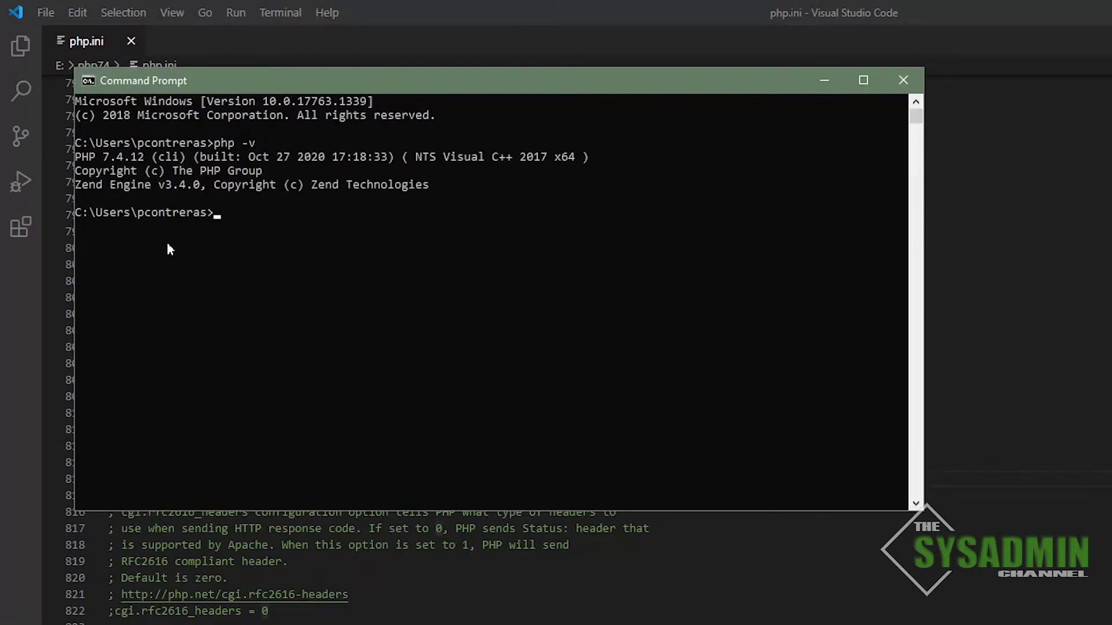
left_click_drag(81, 158, 150, 158)
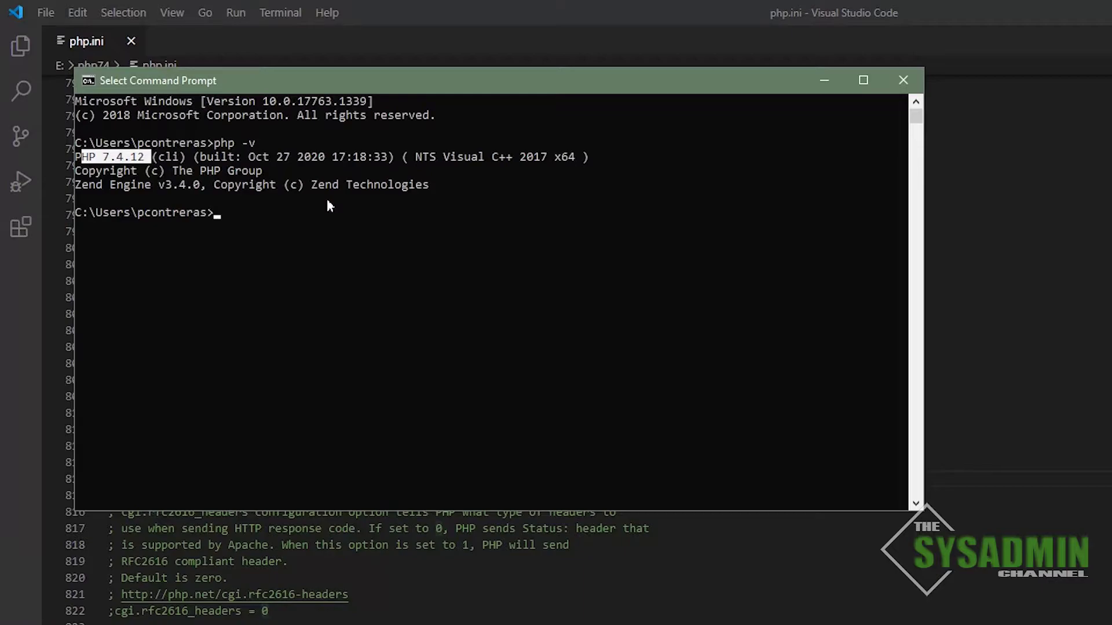
type("exit")
key("Return")
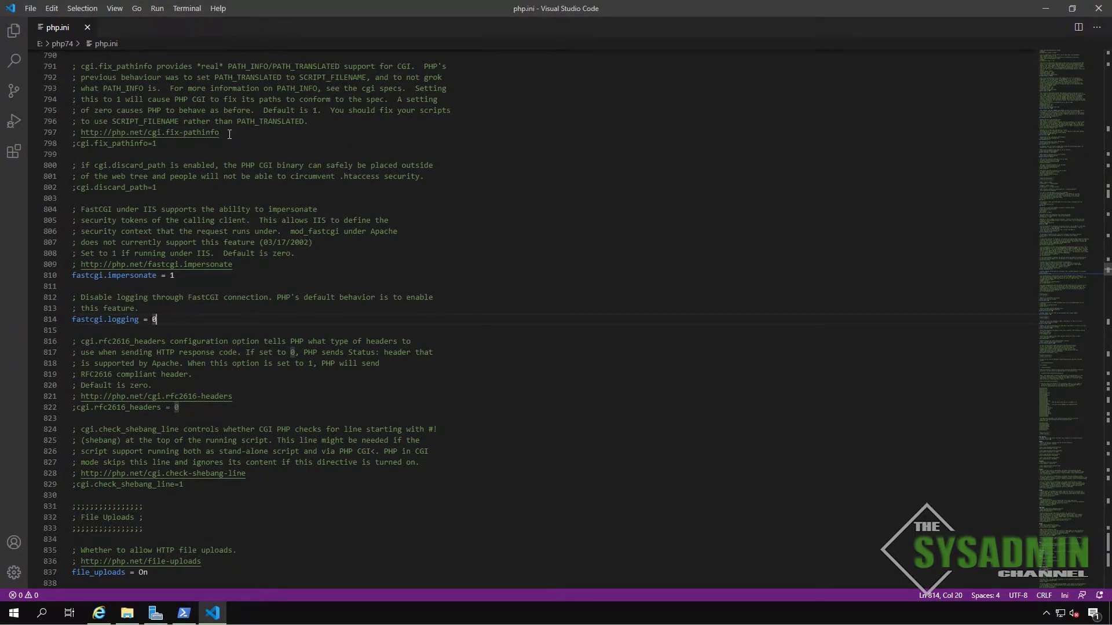
- Open the properties of the local Administrators group in Computer Management
right_click(16, 616)
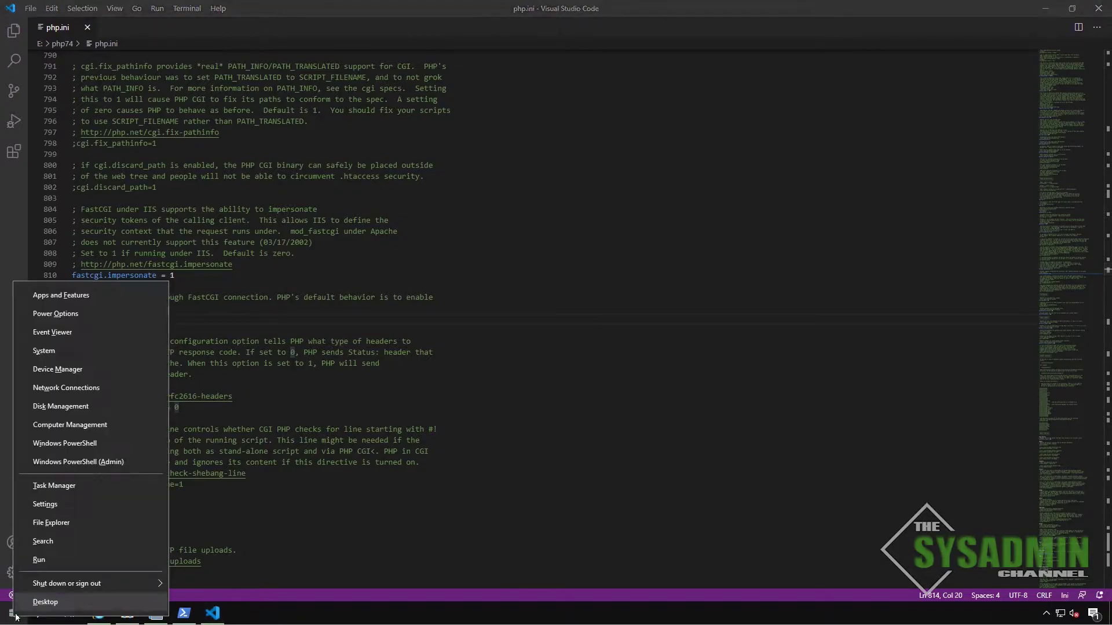
left_click(85, 426)
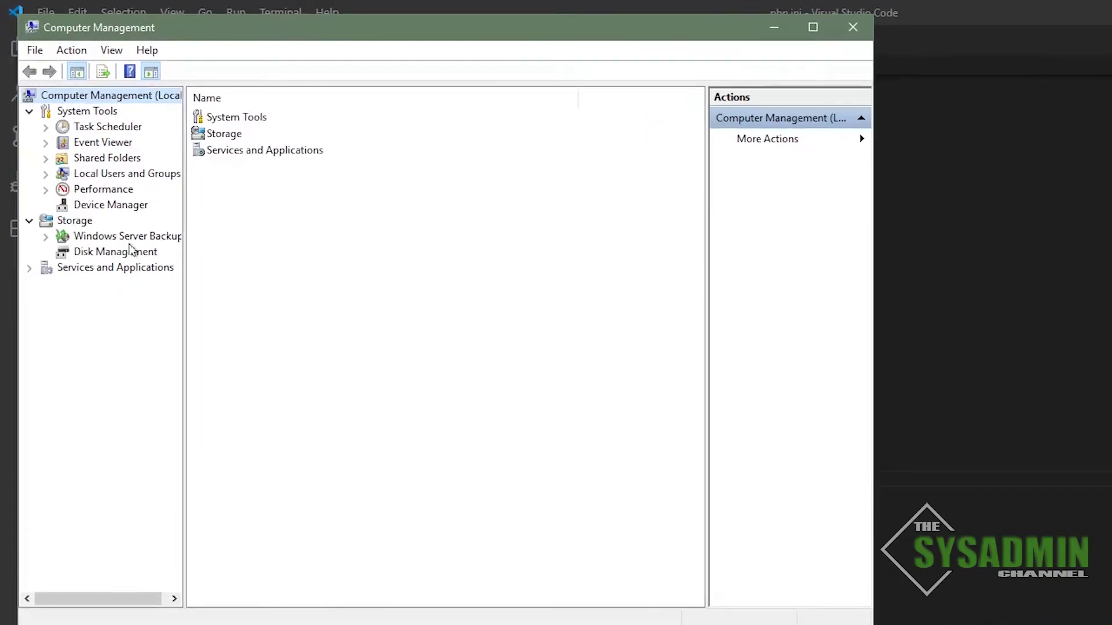
double_click(152, 179)
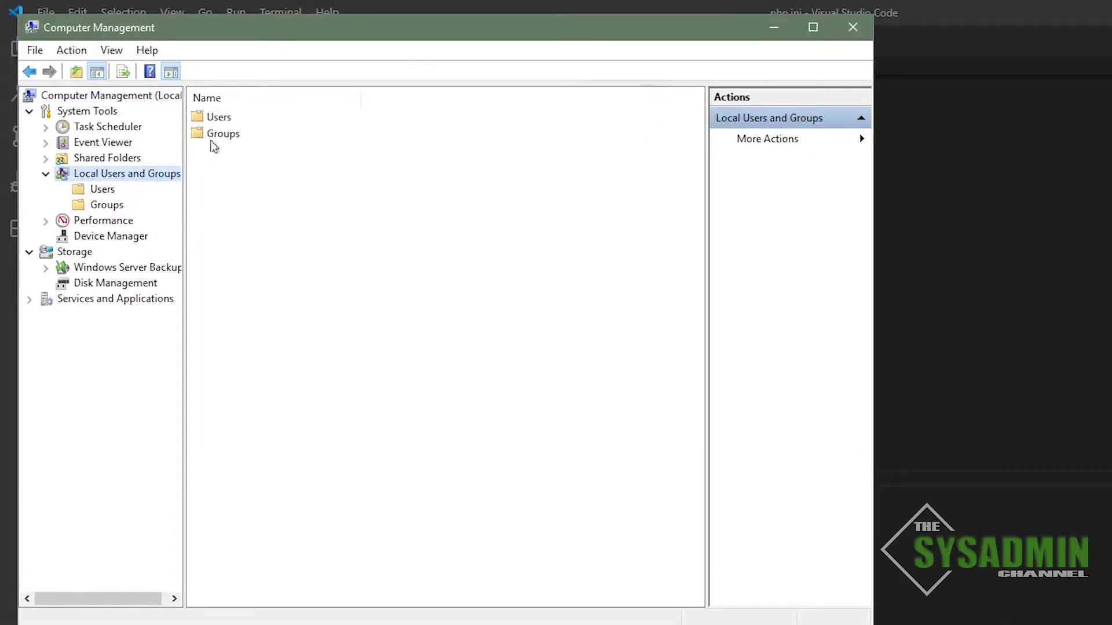
double_click(224, 135)
double_click(256, 135)
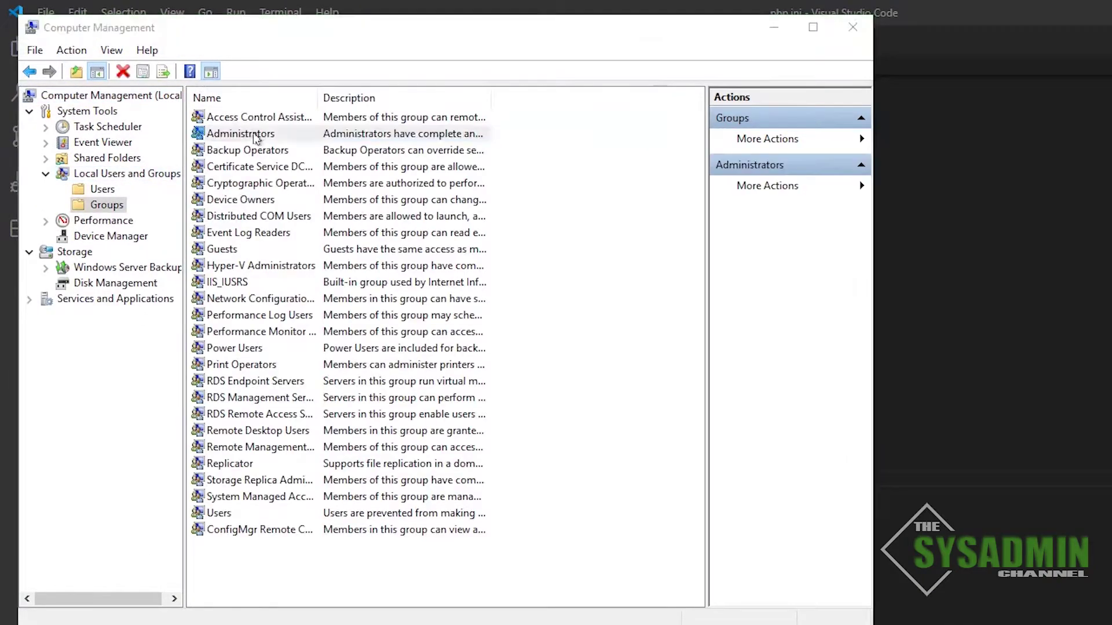
- Add the svc-webtool account to the Administrators group, apply the membership and close Computer Management
left_click(324, 464)
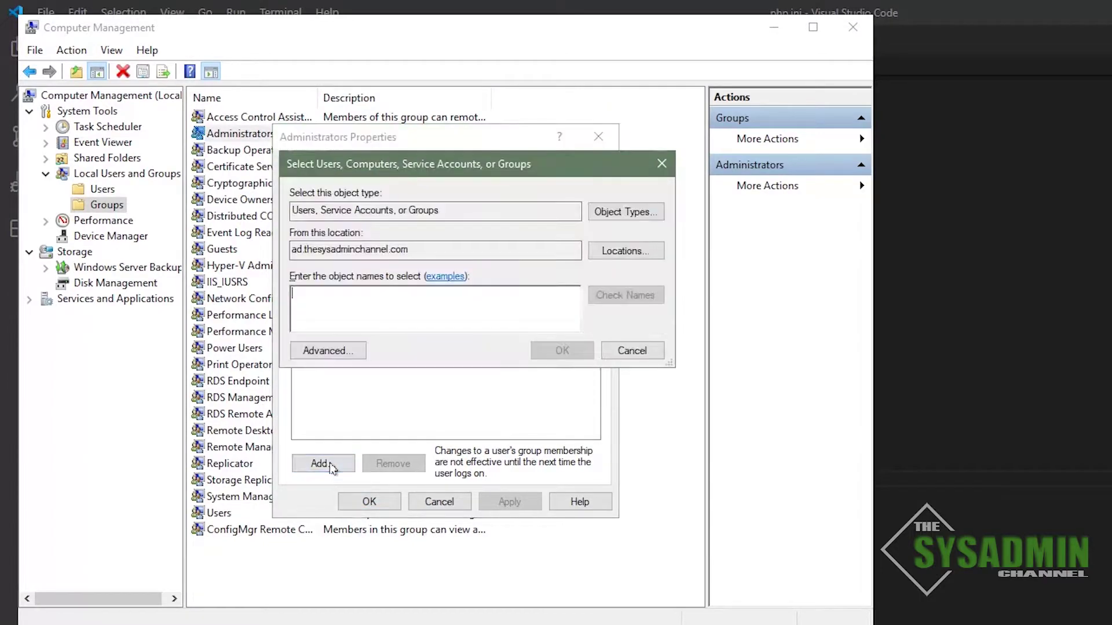
type("svc")
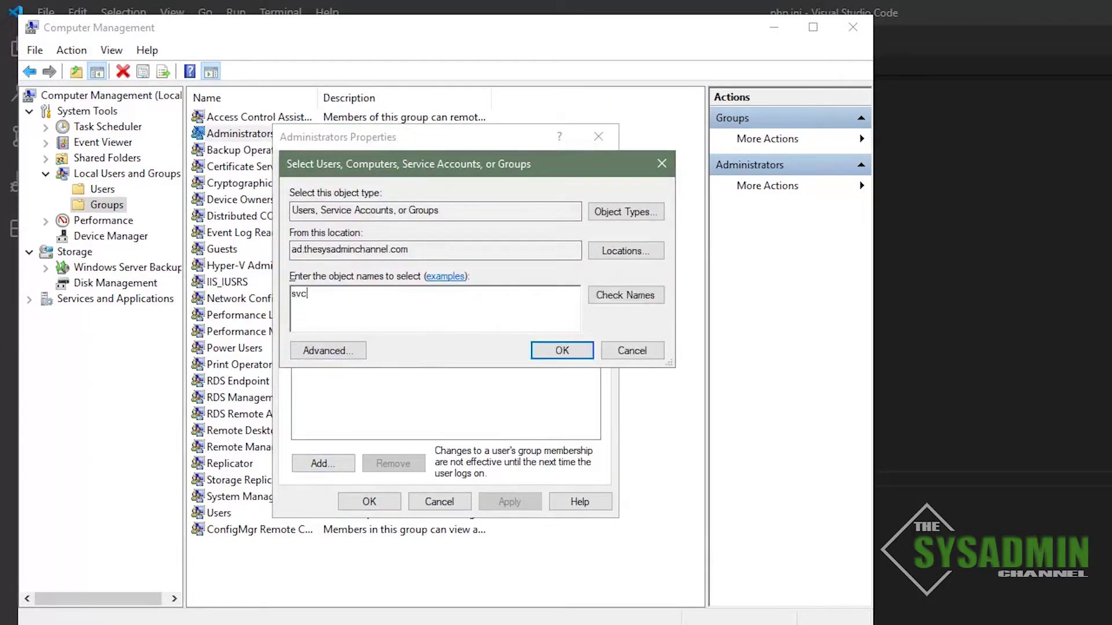
type("-webtool")
left_click(631, 298)
left_click(560, 349)
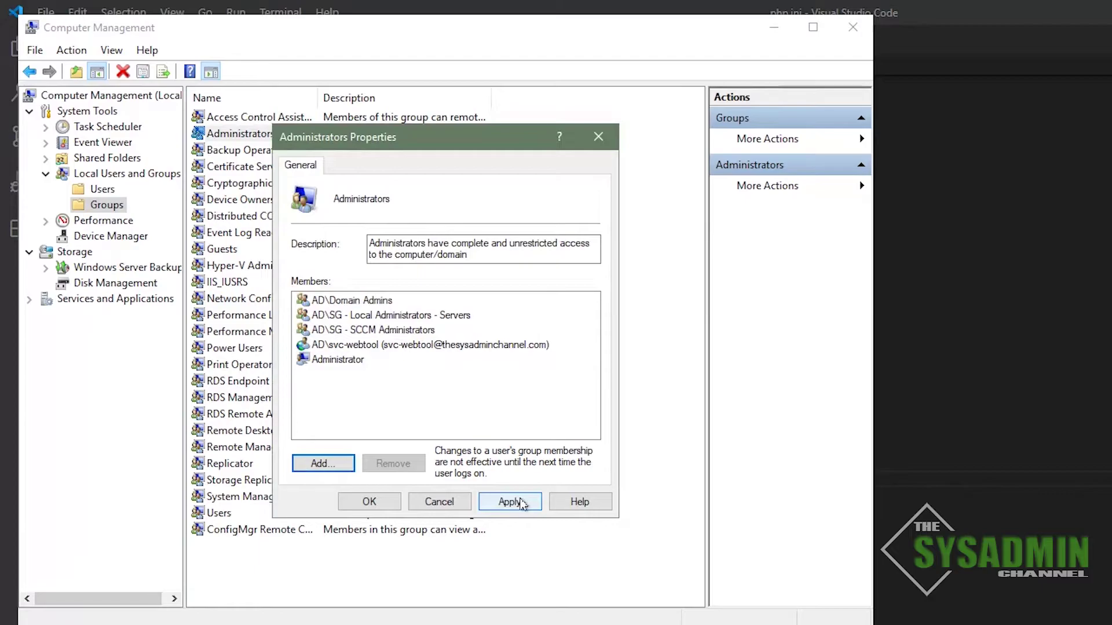
left_click(520, 503)
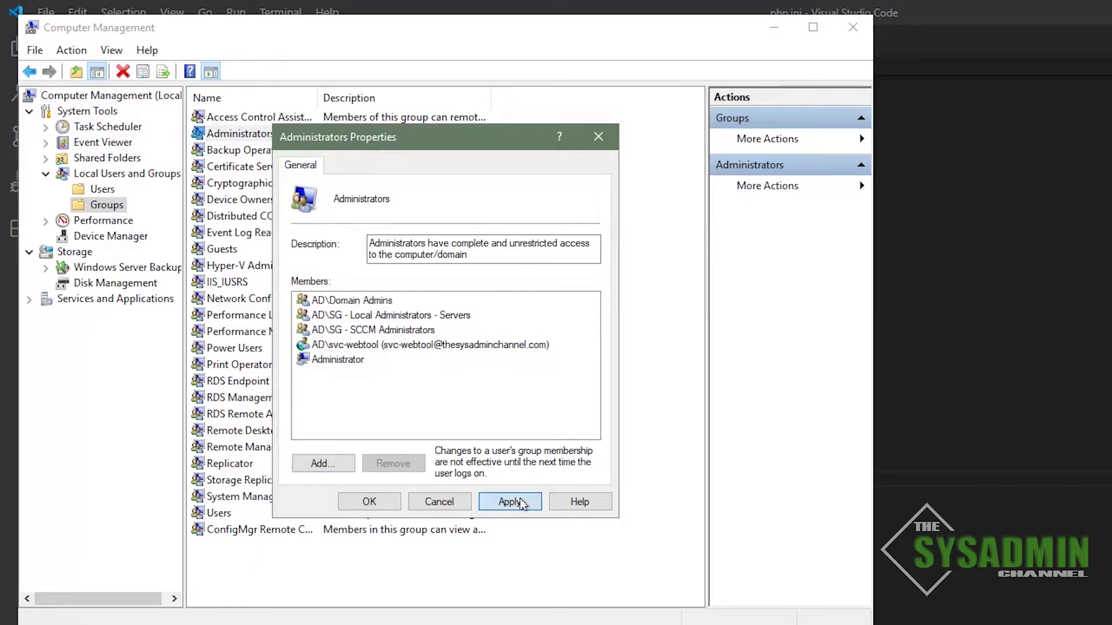
left_click(368, 503)
left_click(853, 27)
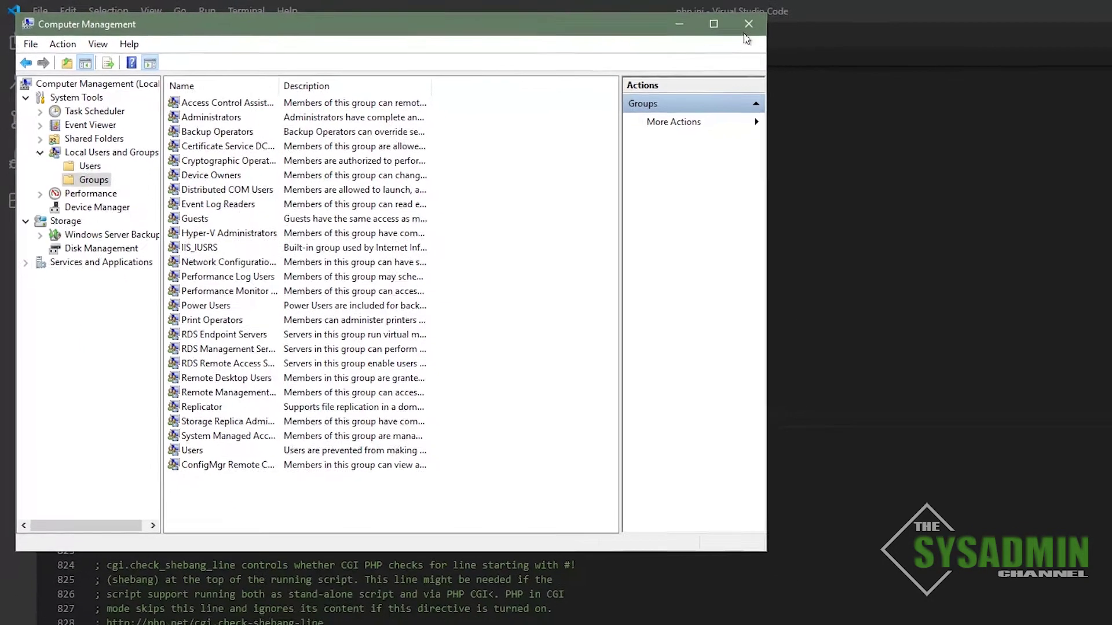
- Create a new folder named webtool on the Data (E:) drive in File Explorer
left_click(128, 613)
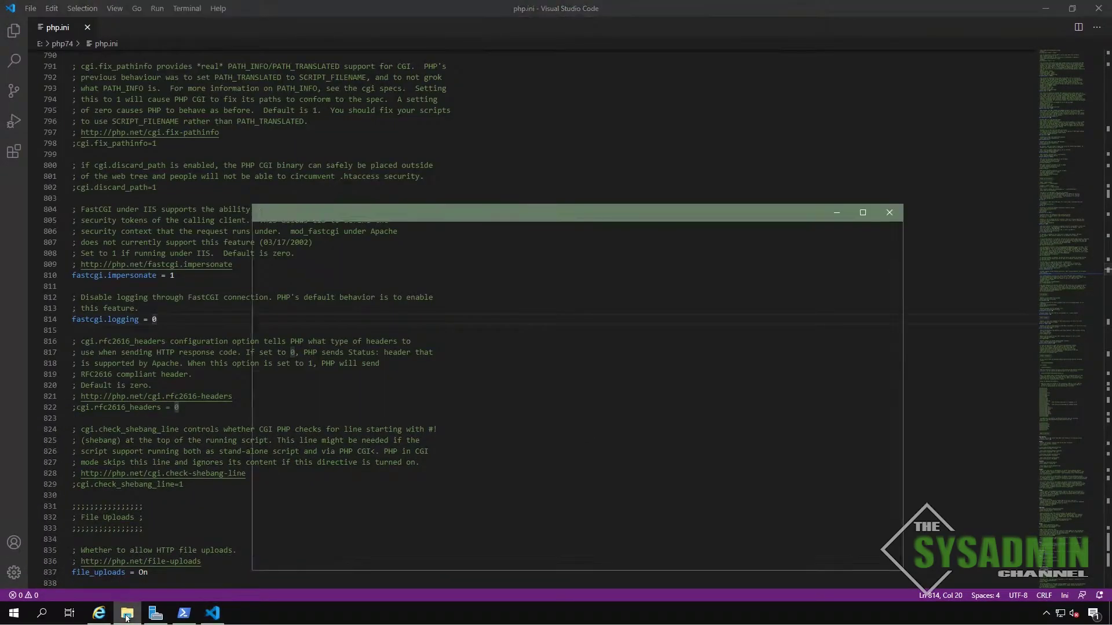
right_click(429, 336)
mouse_move(496, 475)
left_click(591, 479)
type("webtool")
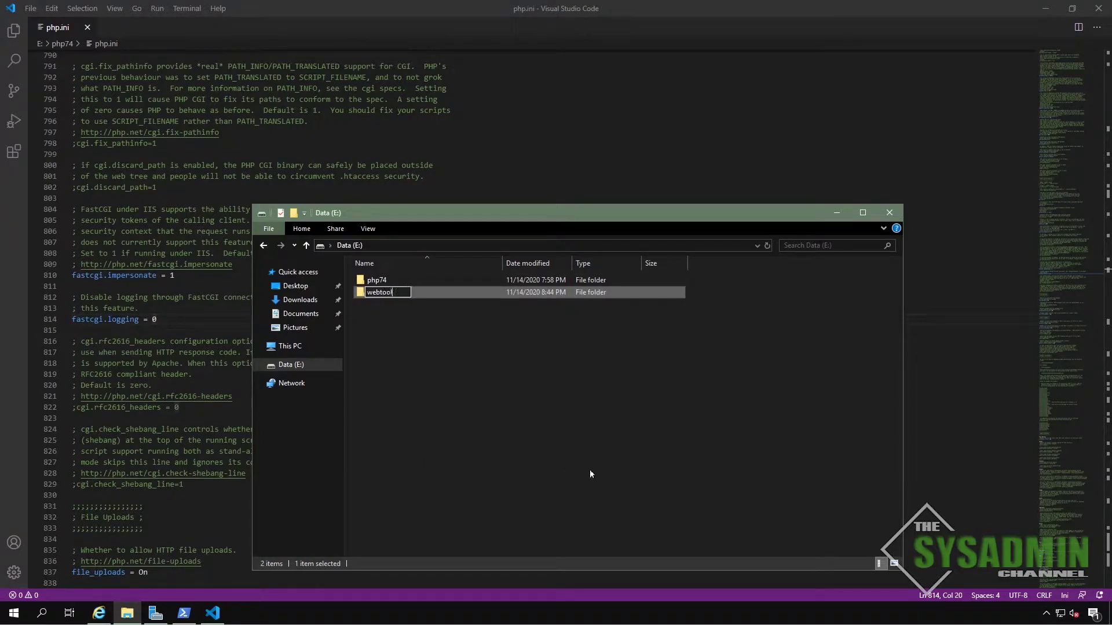
key("Return")
left_click(590, 471)
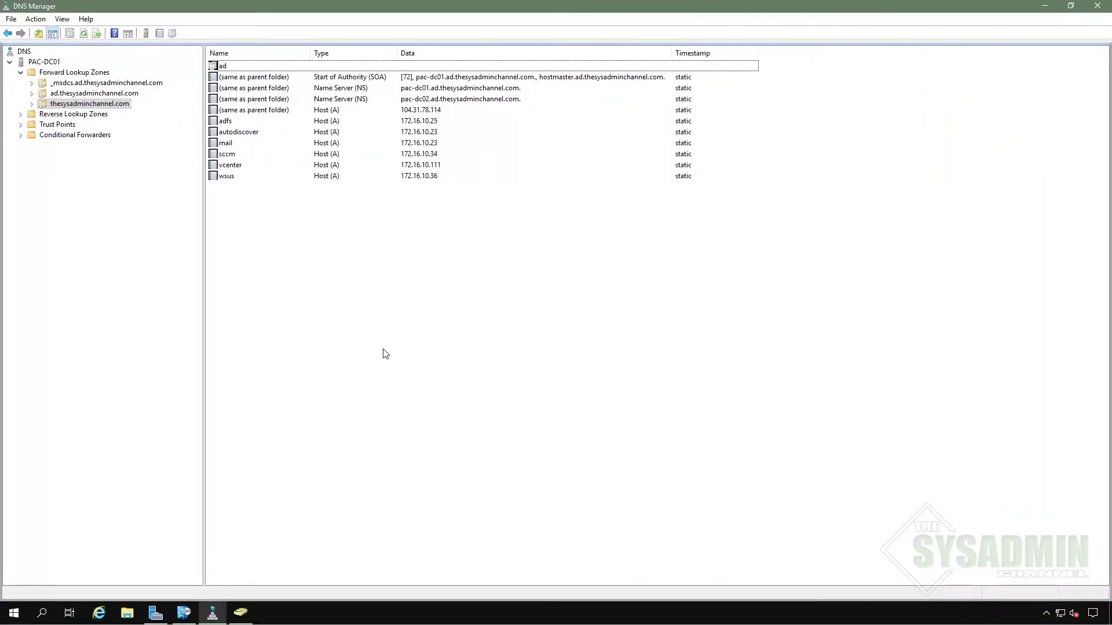
- In DNS Manager, add a host (A) record named webtool with IP address 172.16.10.42 to the thesysadminchannel.com zone
right_click(340, 277)
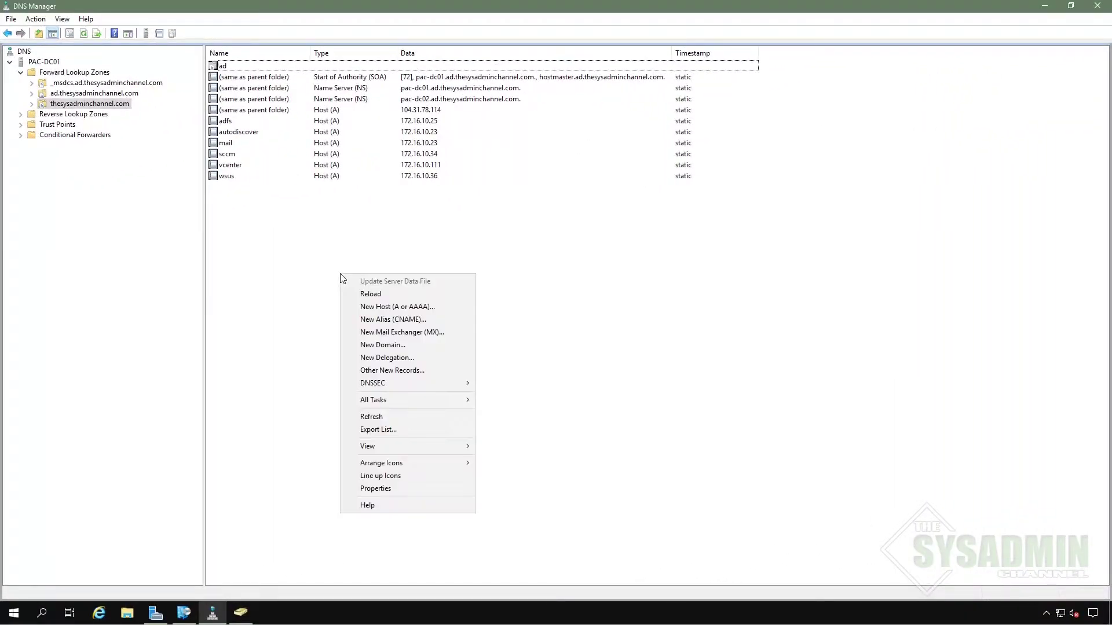
left_click(385, 307)
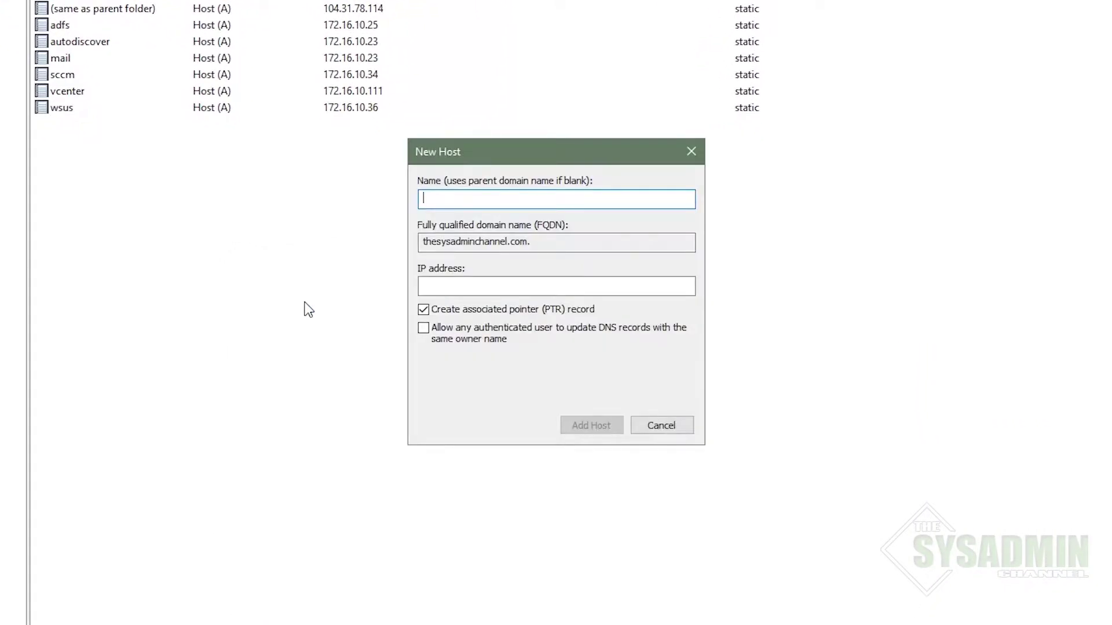
type("webtool")
key("Tab")
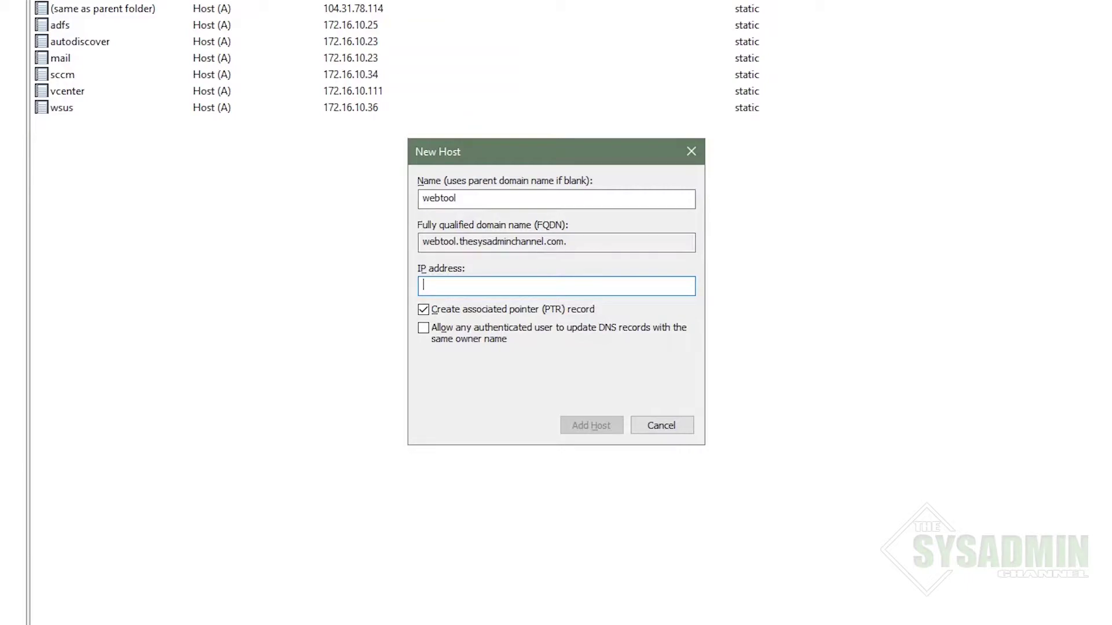
type("172.16.10.42")
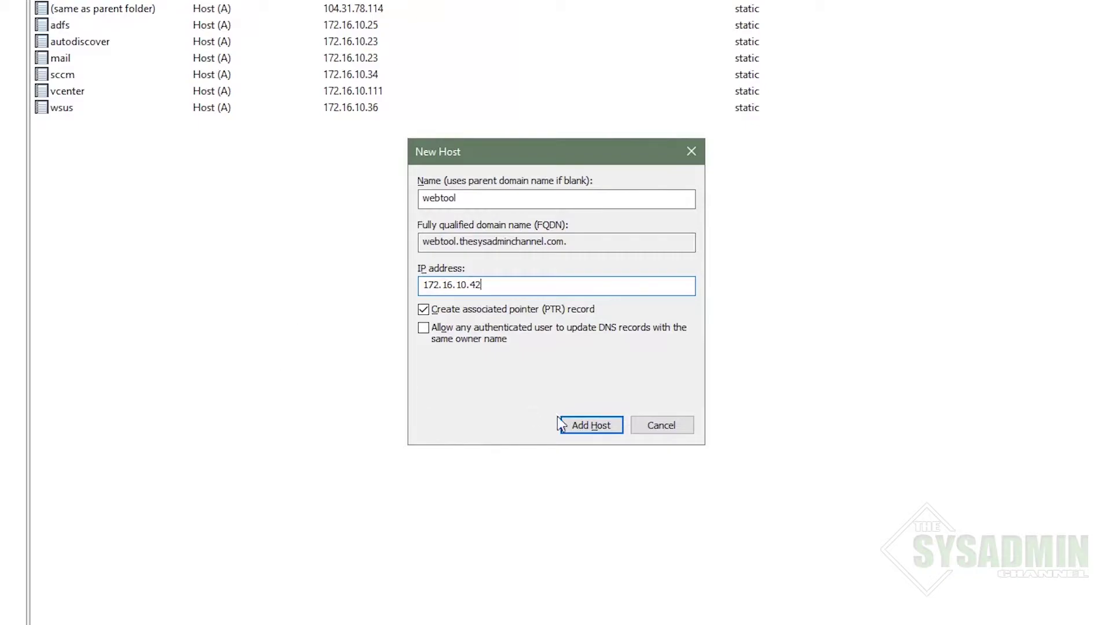
left_click(585, 426)
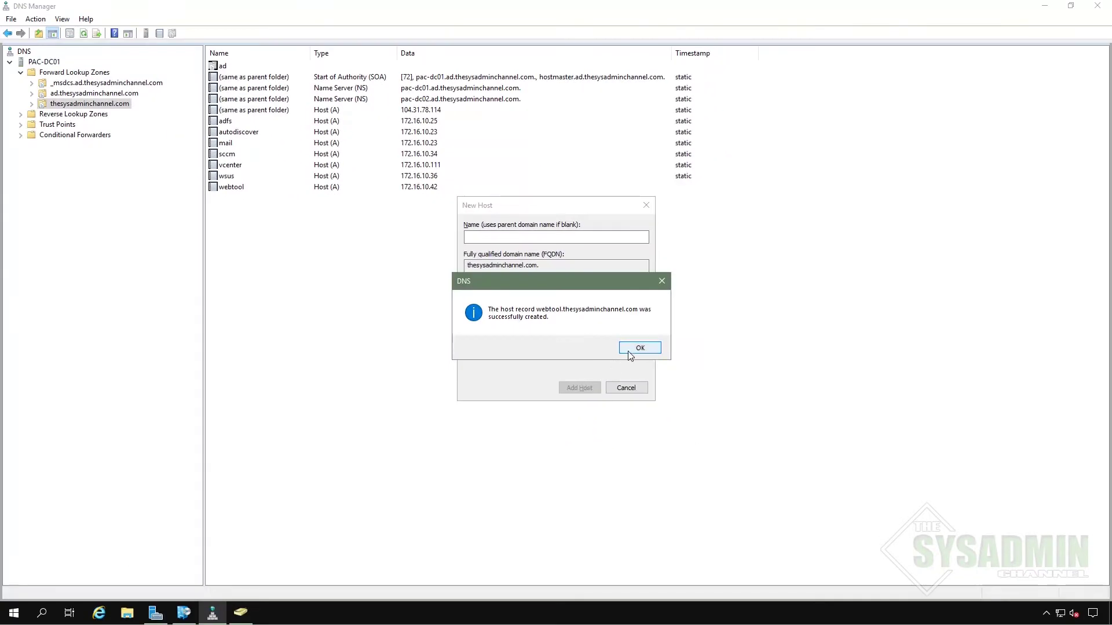
left_click(682, 365)
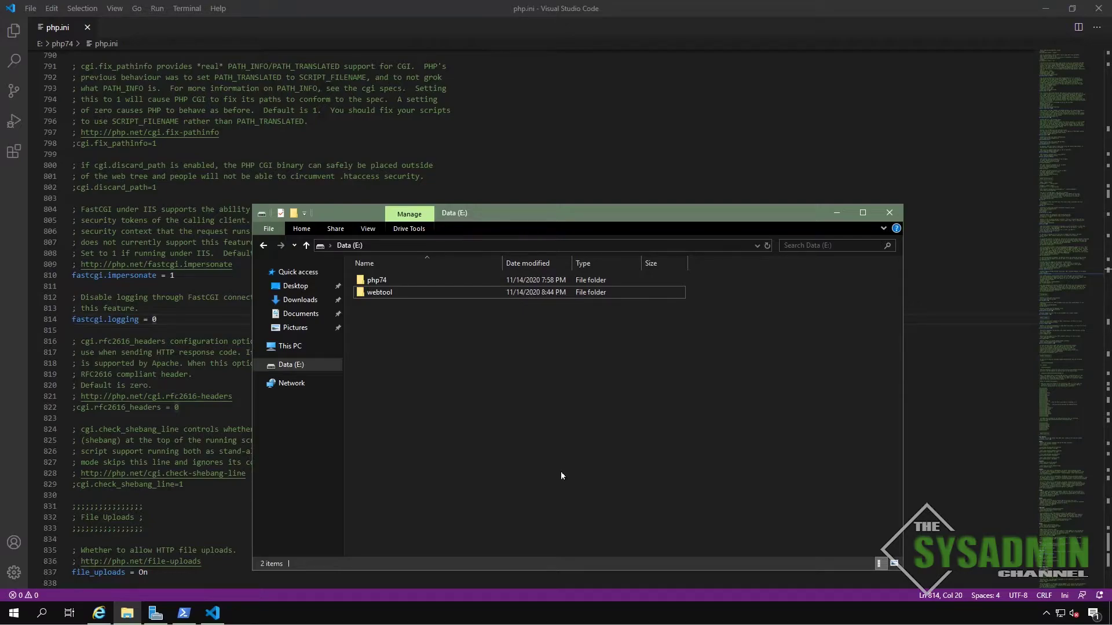
- Open Internet Information Services (IIS) Manager and maximize its window
left_click(13, 614)
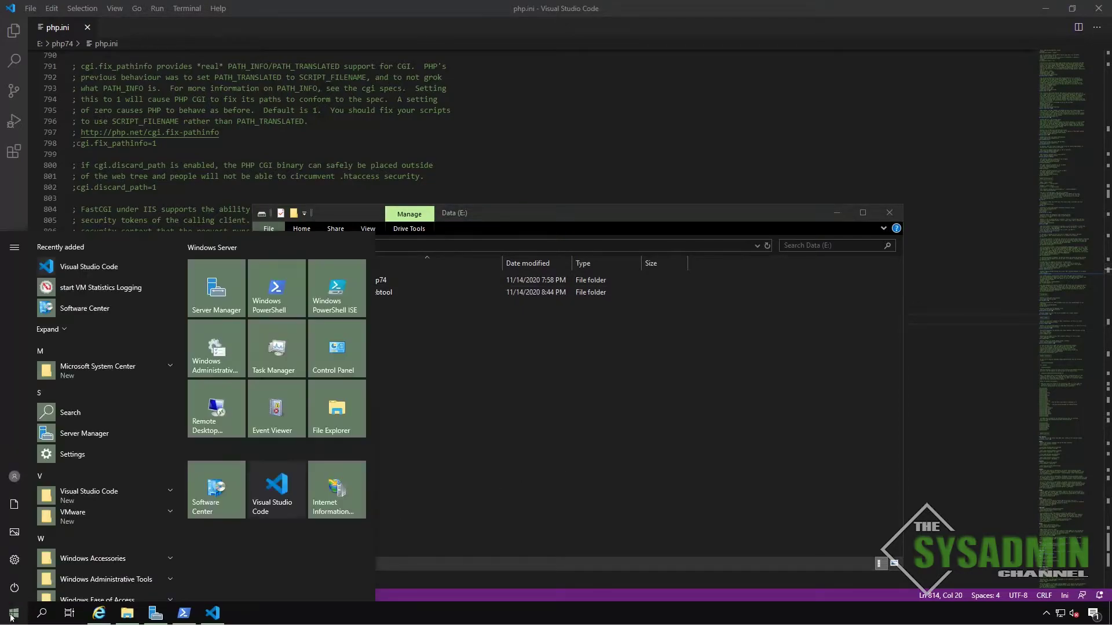
type("iis")
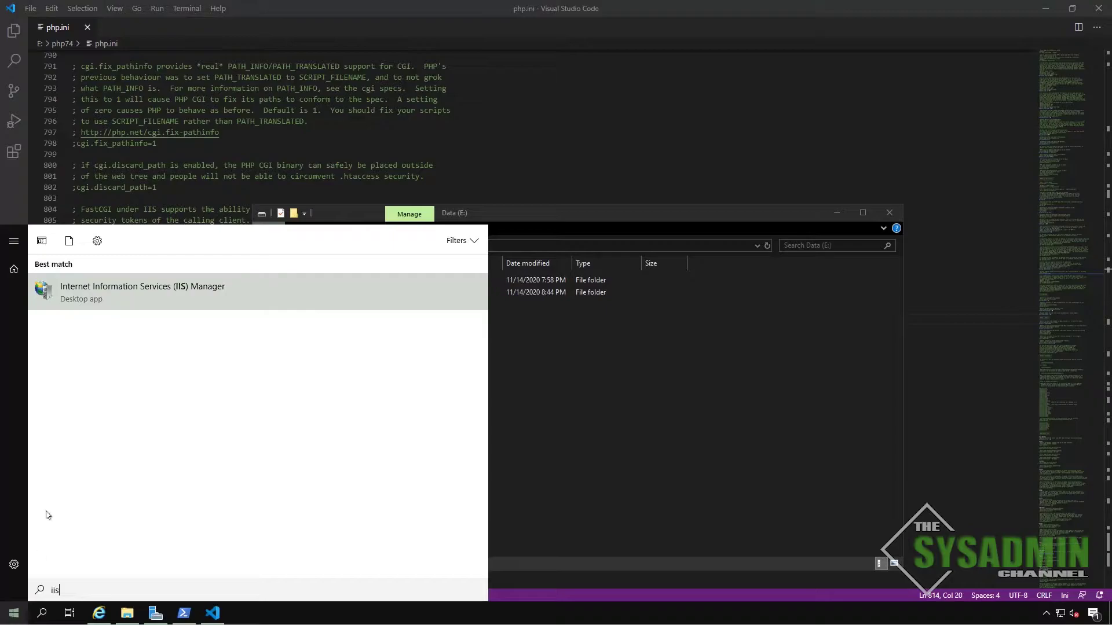
left_click(122, 297)
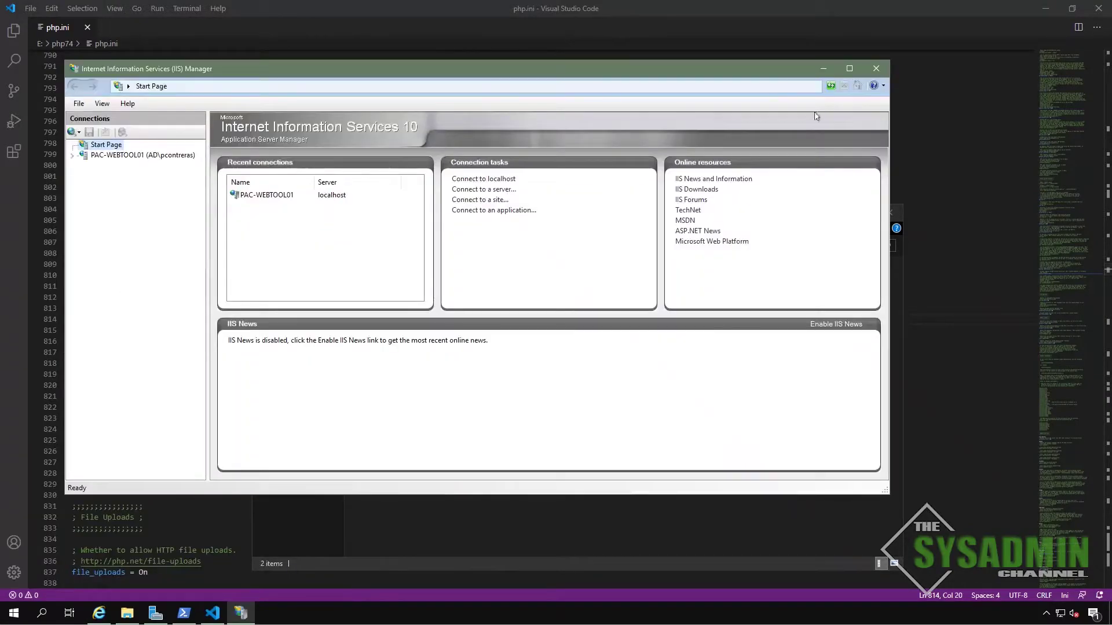
left_click(850, 68)
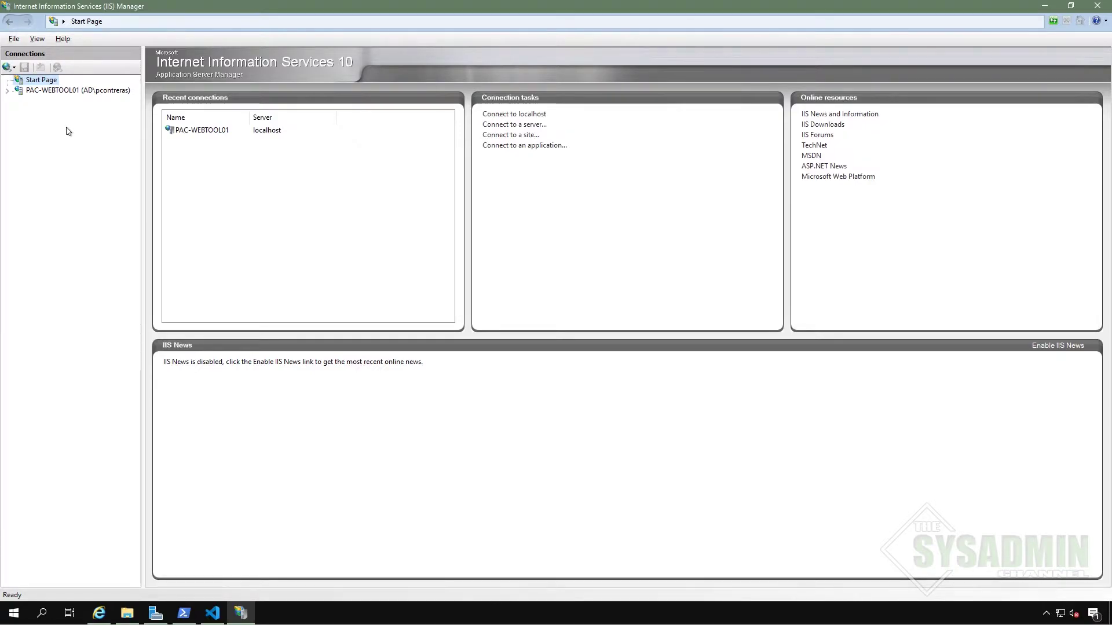
- Add index.php as a default document at the PAC-WEBTOOL01 server level
left_click(53, 91)
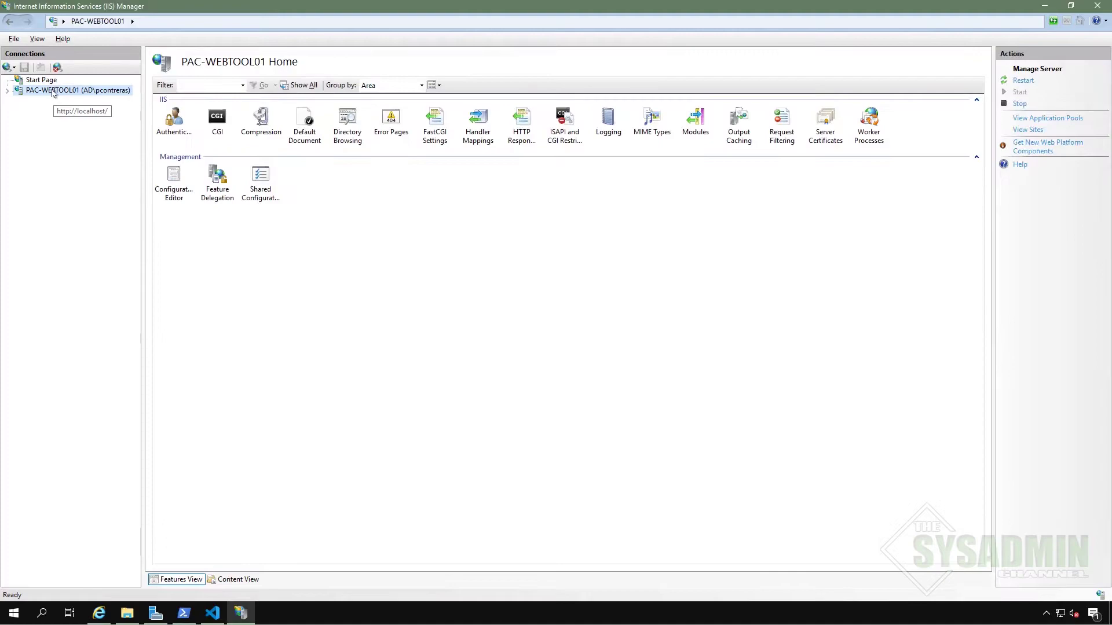
double_click(307, 123)
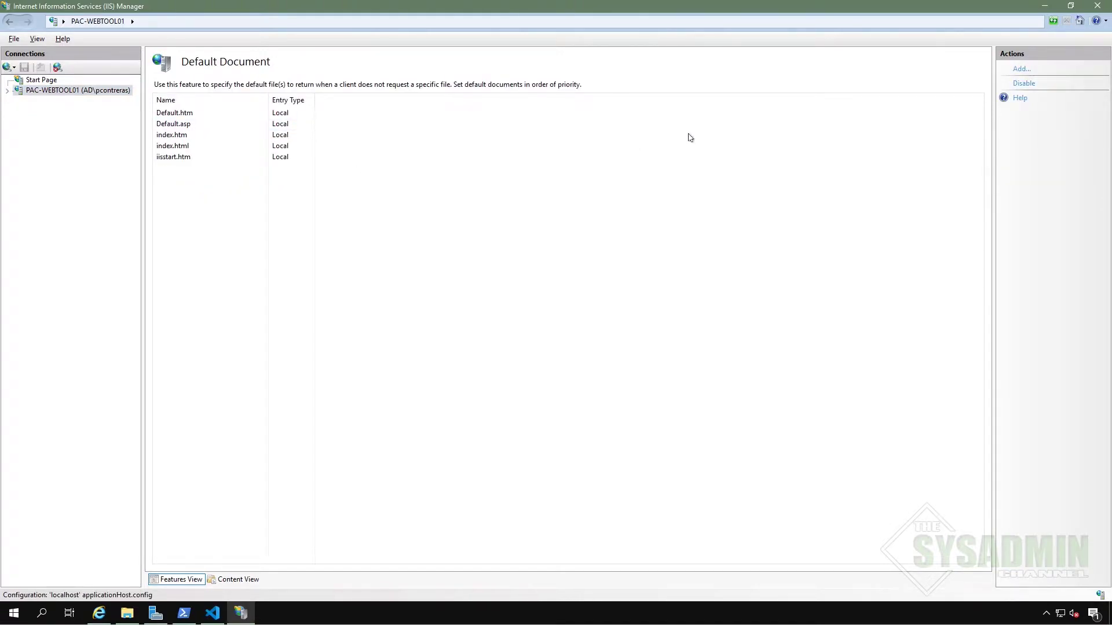
left_click(1022, 69)
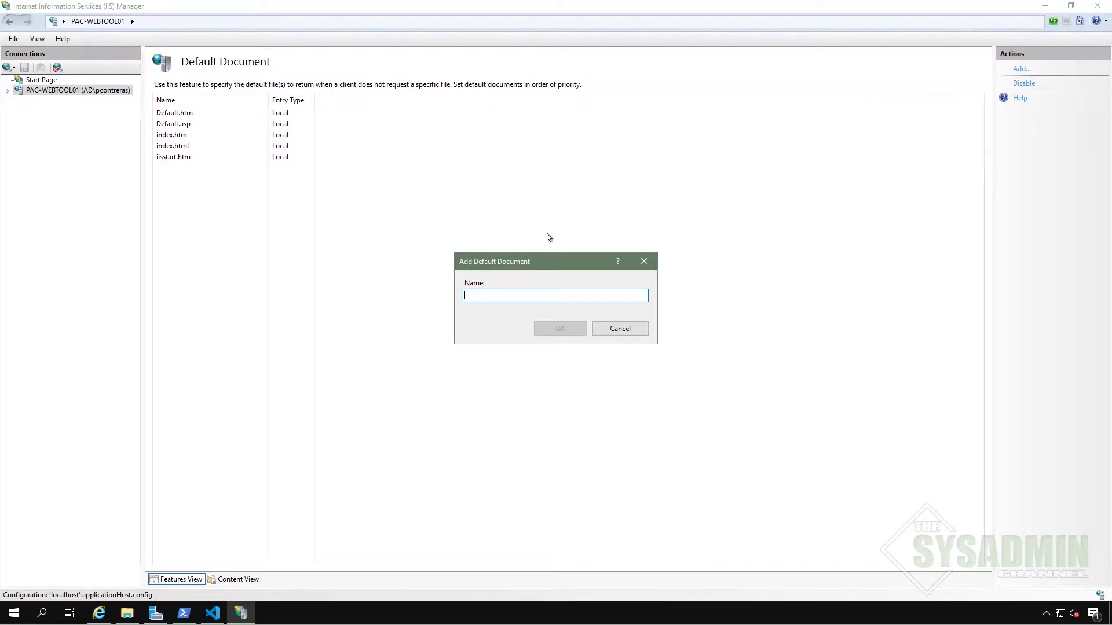
type("index.php")
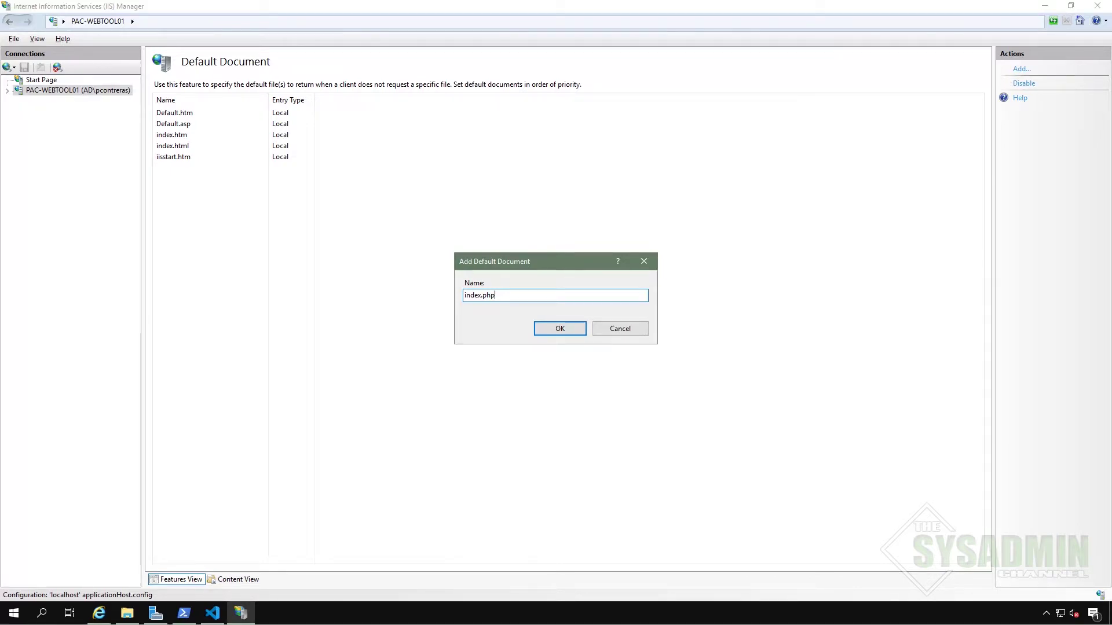
key("Return")
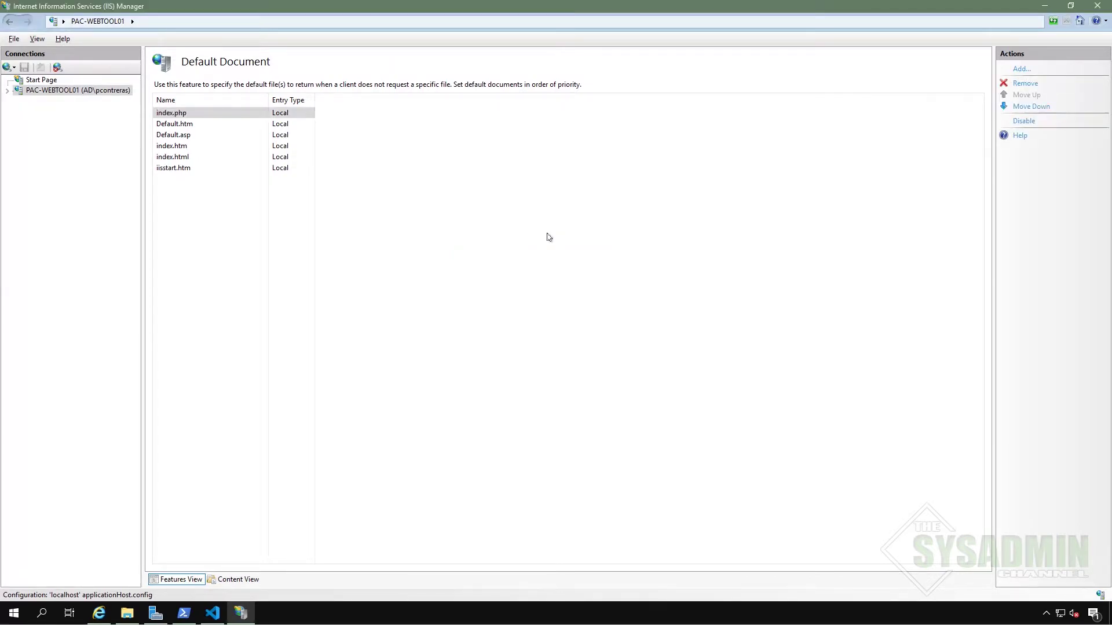
- In the server's Handler Mappings, start a module mapping with request path *.php and module FastCgiModule
left_click(38, 92)
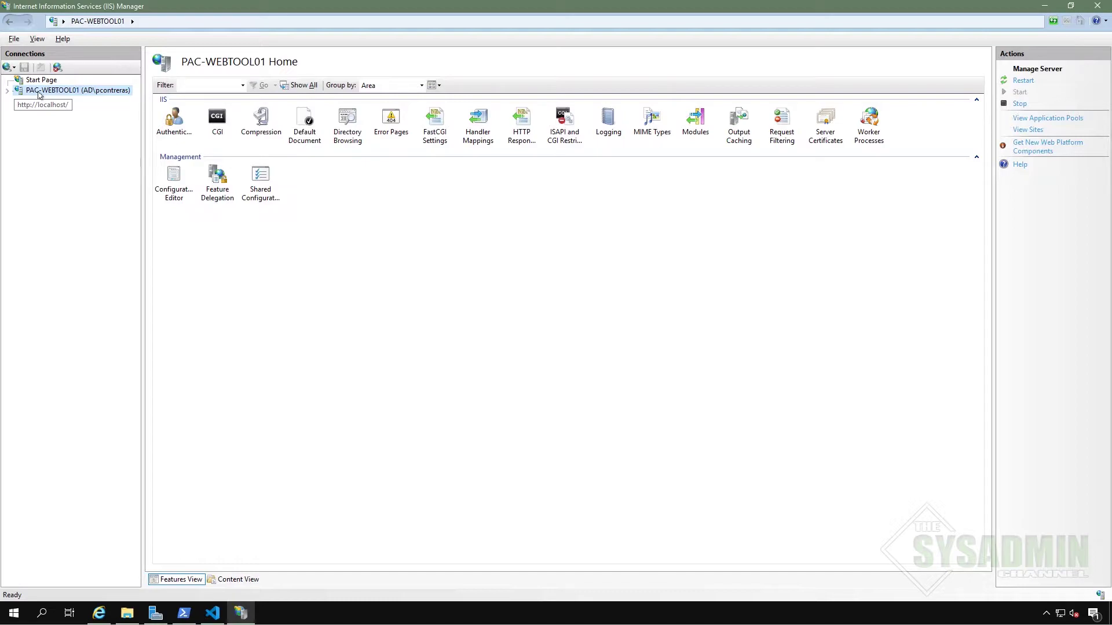
double_click(484, 126)
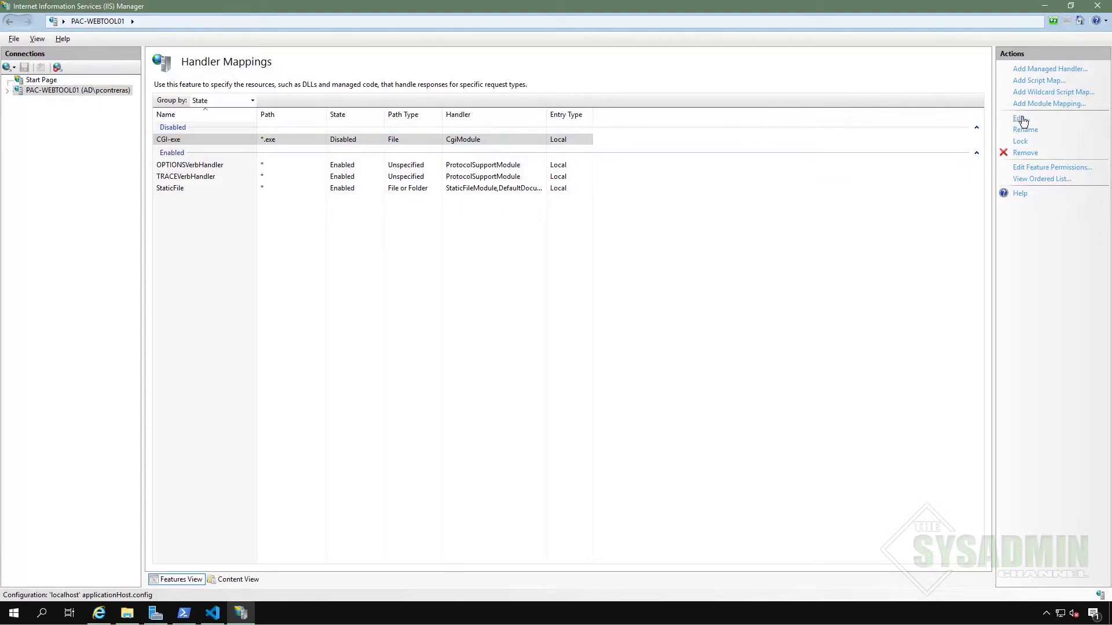
left_click(1033, 104)
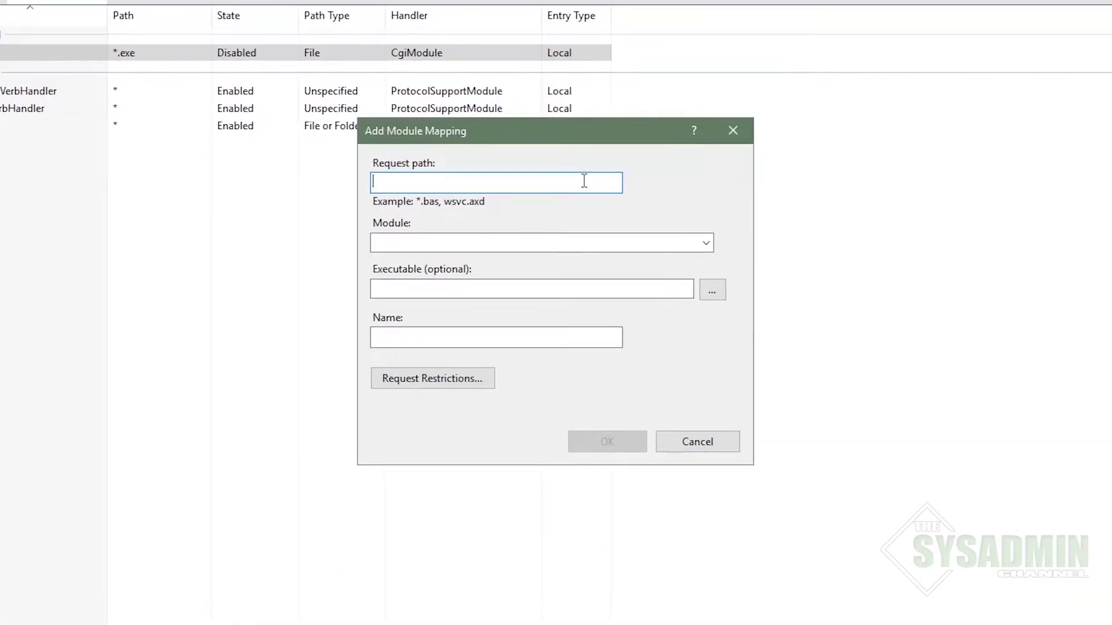
type("*.php")
left_click(705, 242)
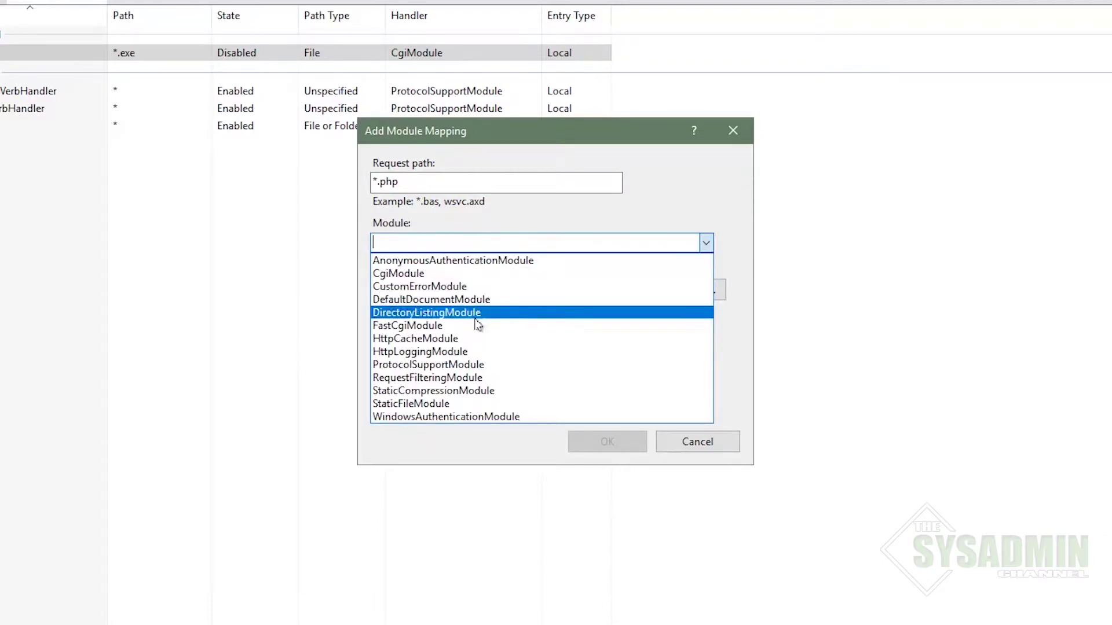
left_click(440, 325)
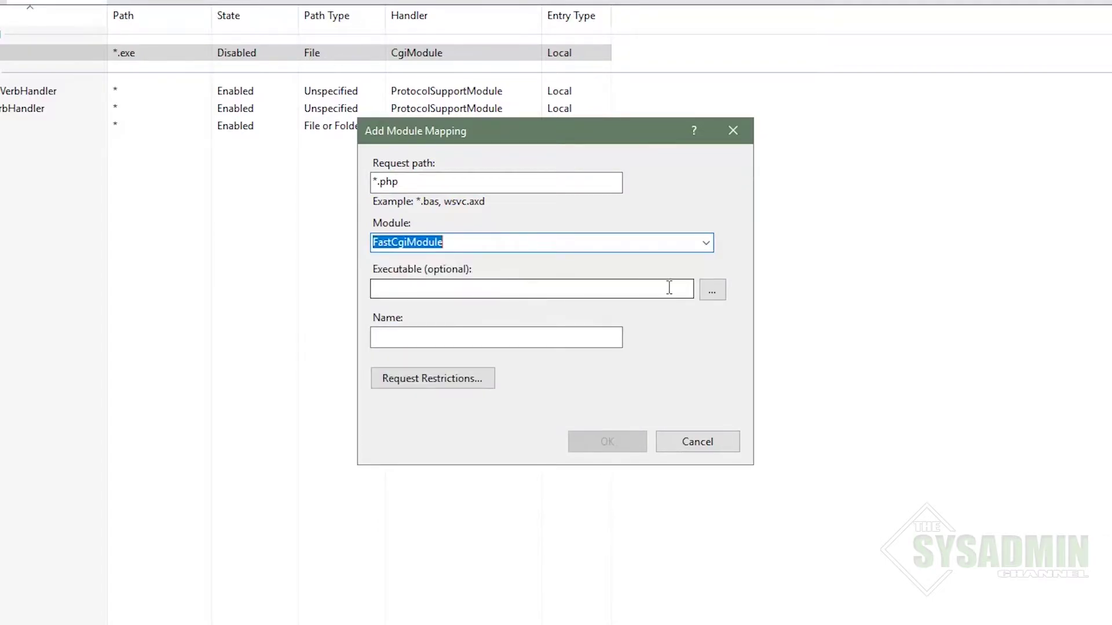
- Set the module mapping's executable to php-cgi.exe from the E:\php74 folder
left_click(711, 290)
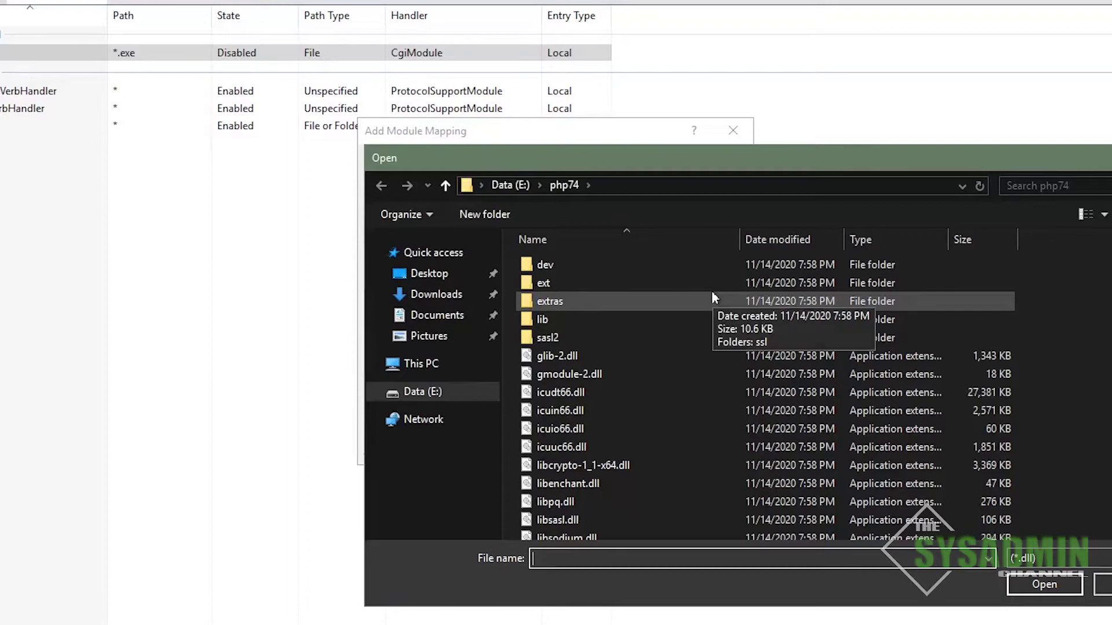
scroll(711, 290, "down", 2)
left_click(1072, 557)
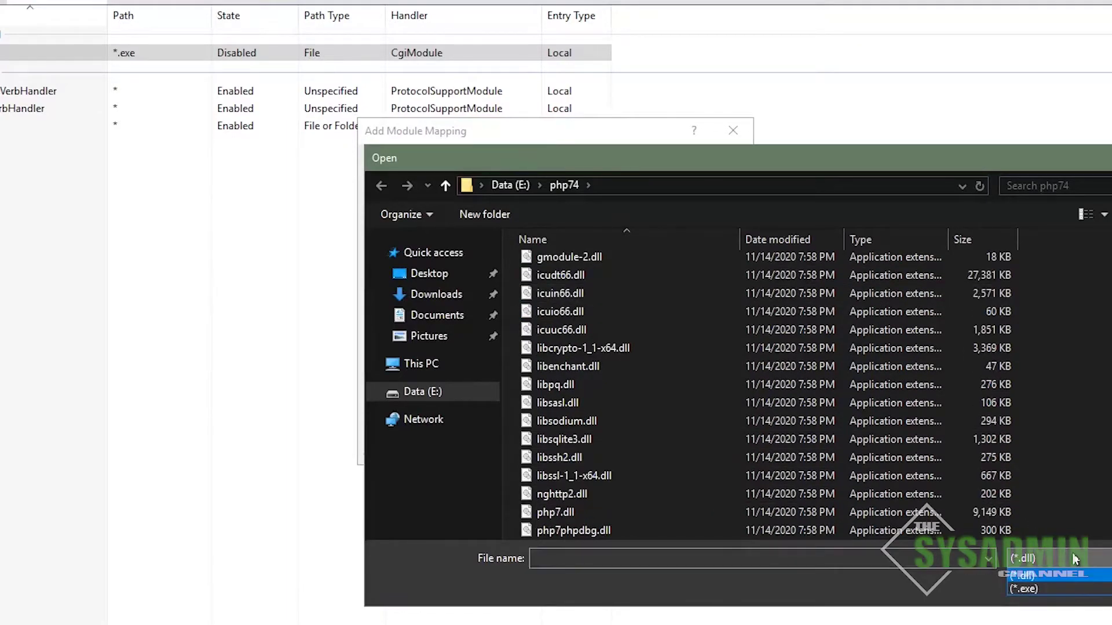
left_click(1064, 586)
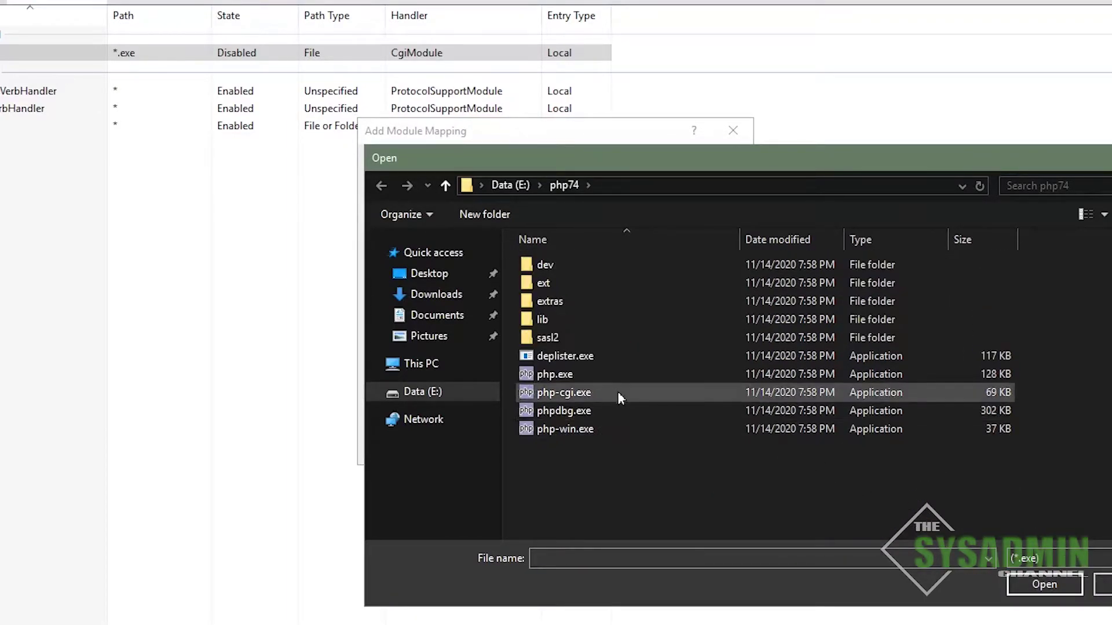
left_click(582, 393)
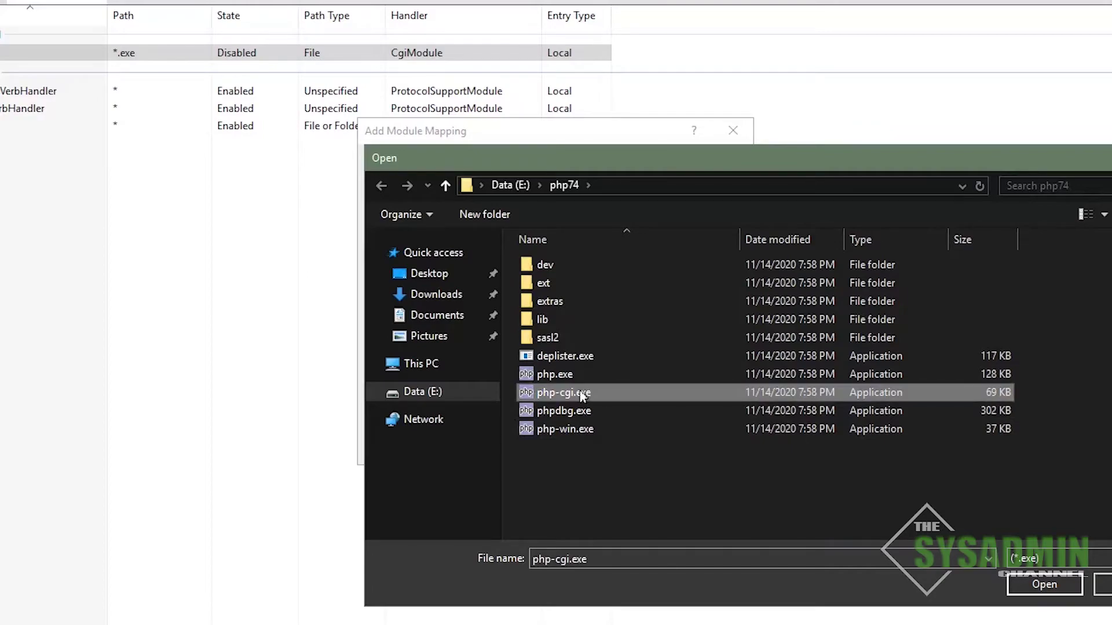
left_click(1043, 585)
- Name the mapping php74-cgi, restrict its requests to File or folder, and confirm creating the FastCGI handler
left_click(562, 338)
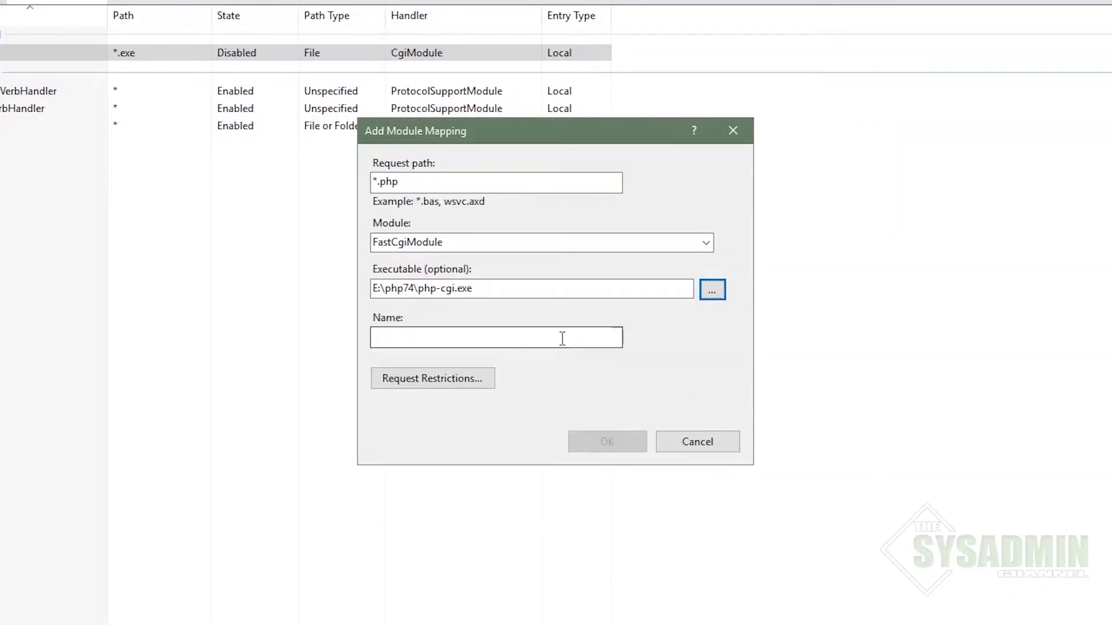
type("php74-cgi")
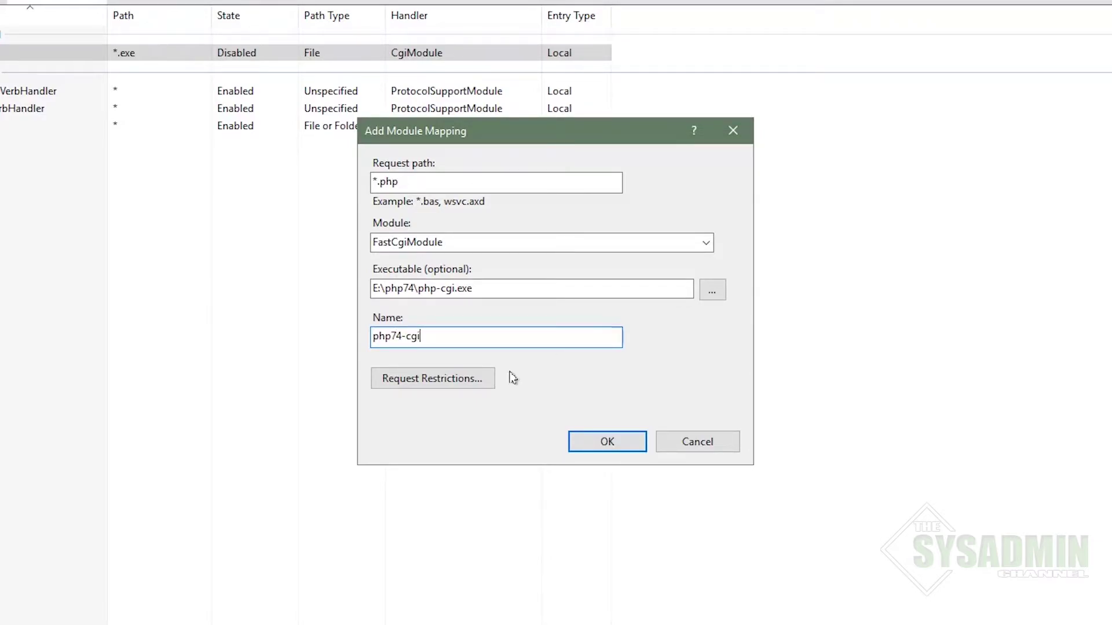
left_click(453, 380)
left_click(441, 269)
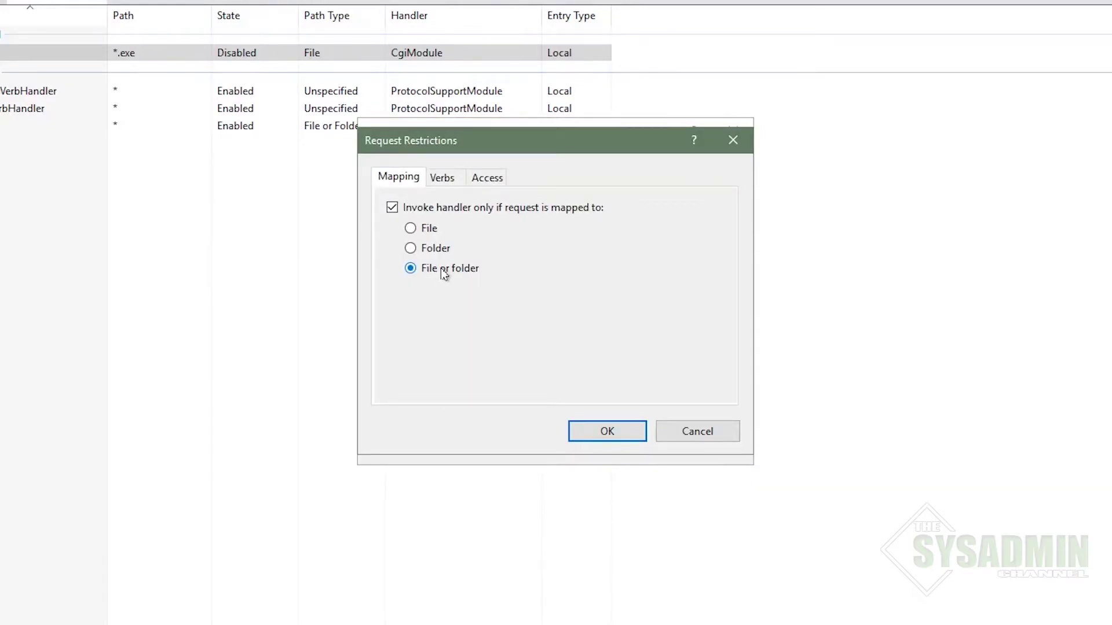
left_click(604, 432)
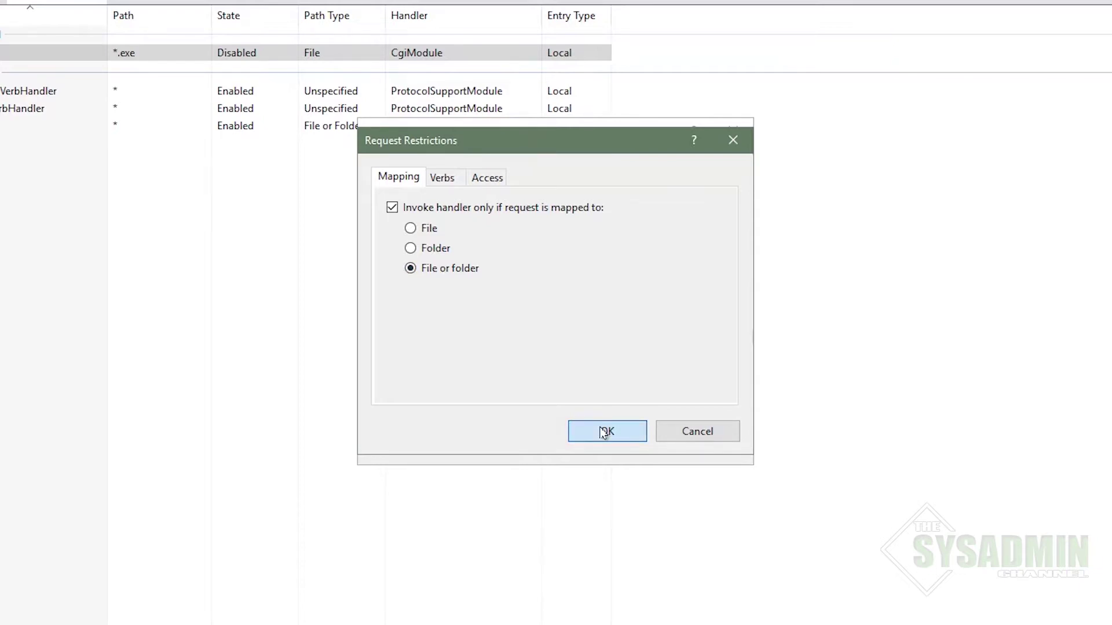
left_click(604, 433)
left_click(608, 442)
left_click(547, 374)
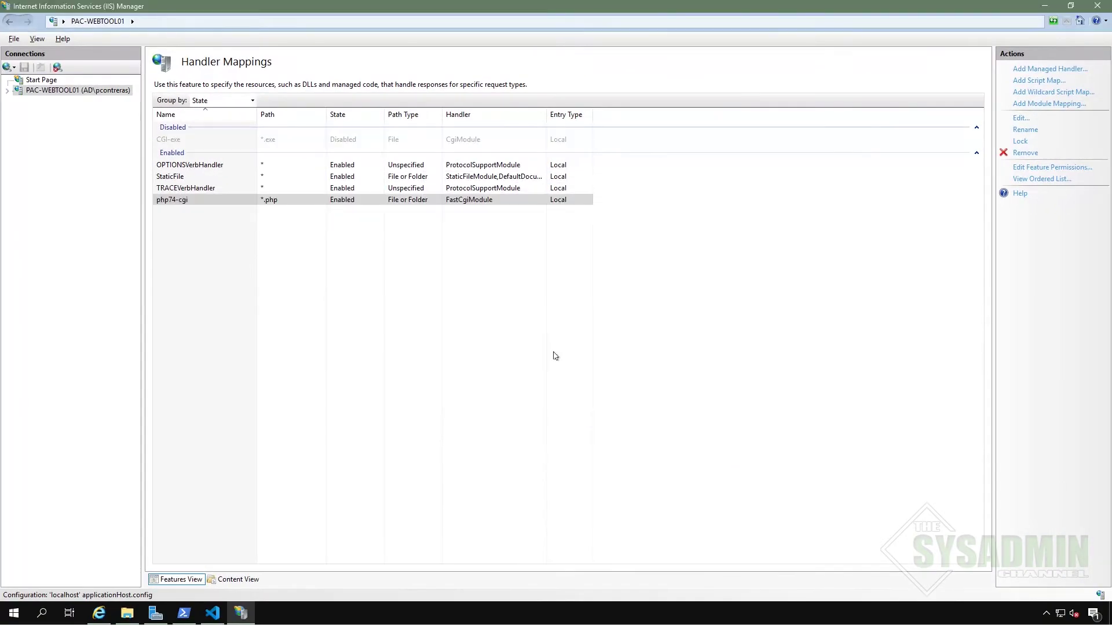
left_click(555, 356)
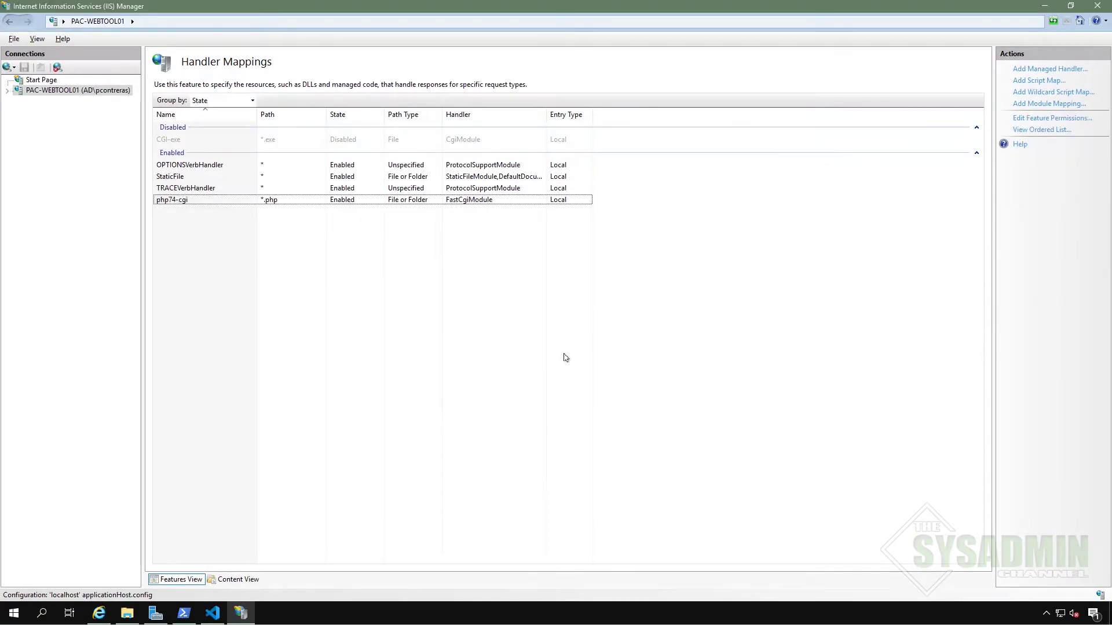
- Add an application pool named Webtool to the server, keeping the default .NET CLR version and Integrated pipeline mode
left_click(75, 93)
left_click(8, 92)
left_click(61, 101)
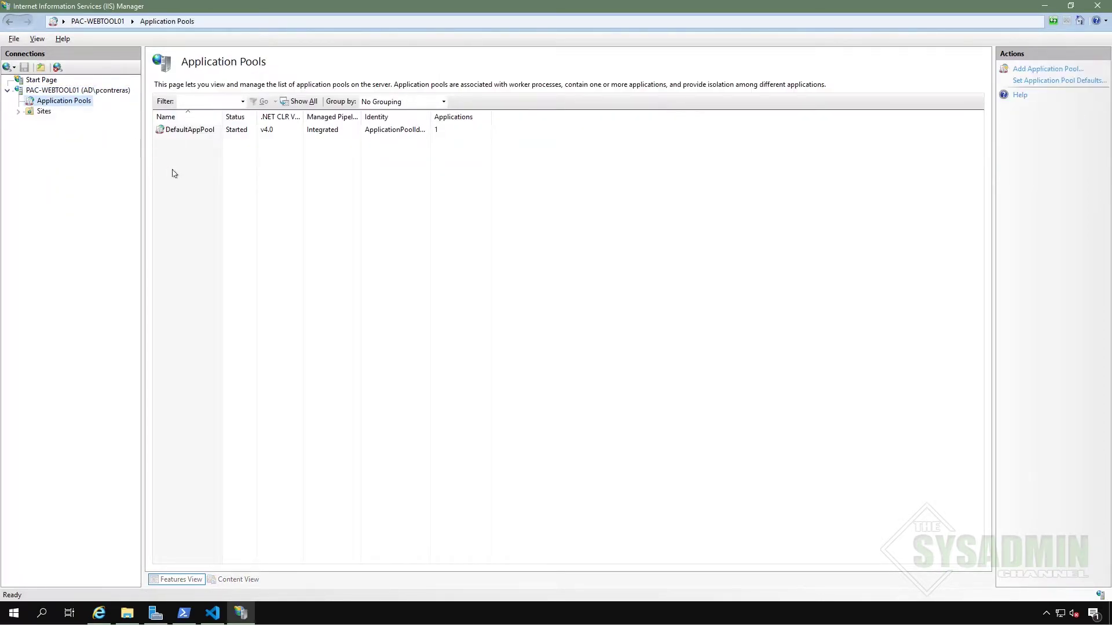
right_click(193, 168)
left_click(230, 175)
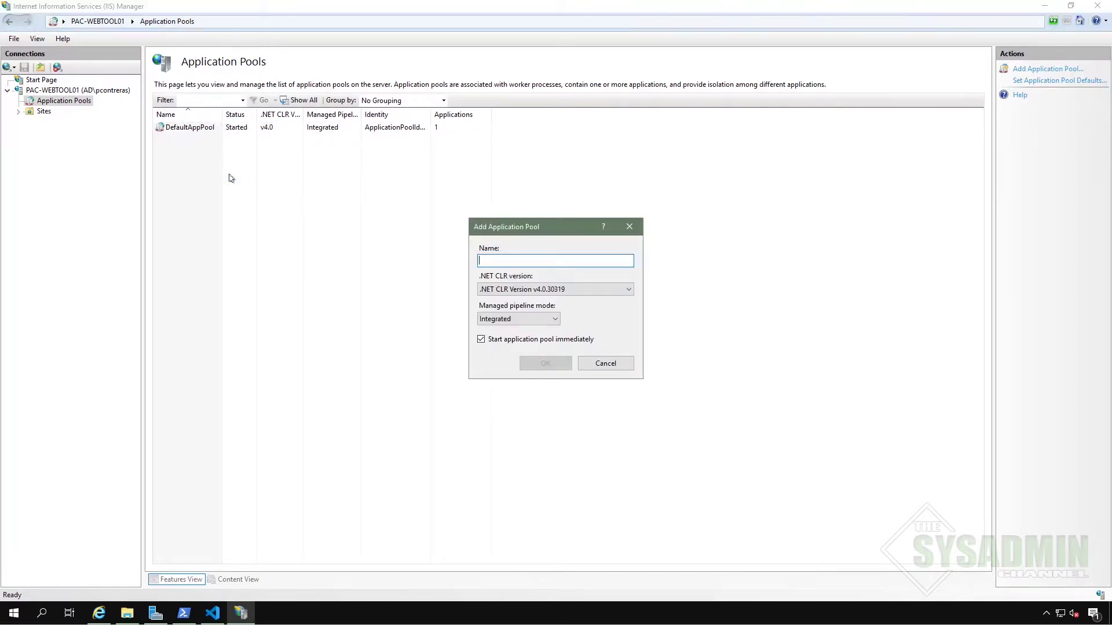
type("Webtool")
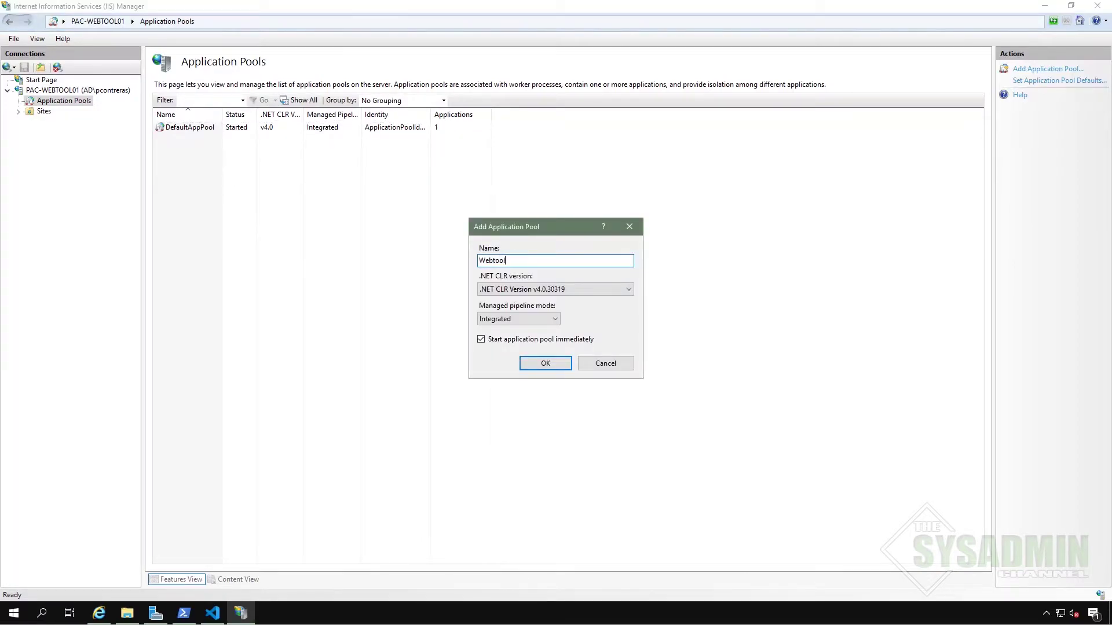
key("Return")
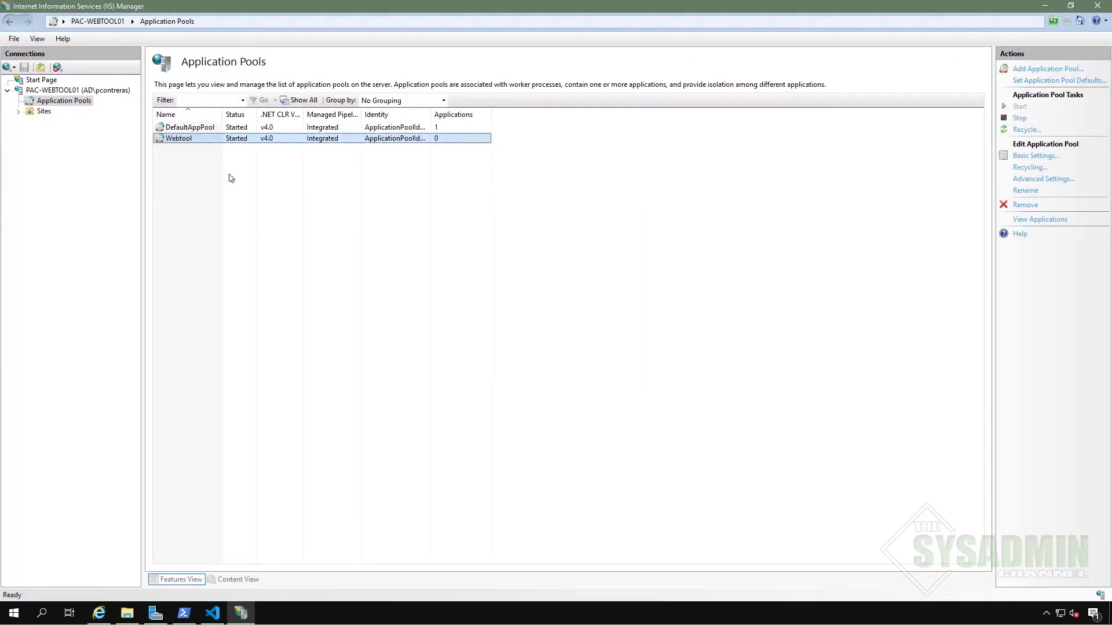
left_click(251, 189)
- In the Webtool application pool's advanced settings, switch the process identity to a custom account and open its credentials
right_click(185, 141)
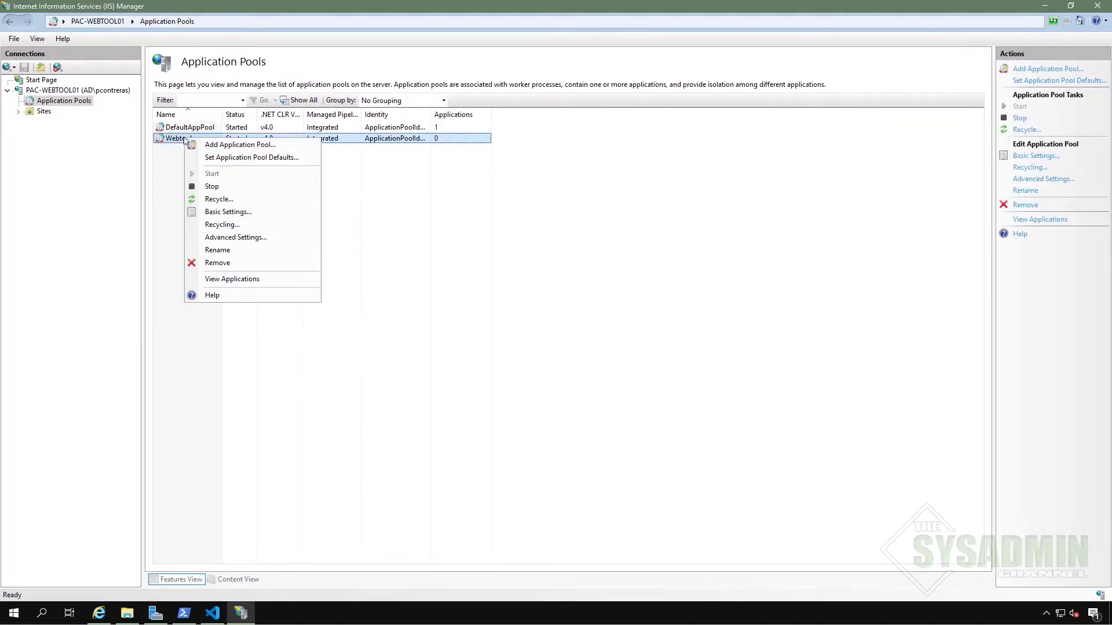
left_click(246, 237)
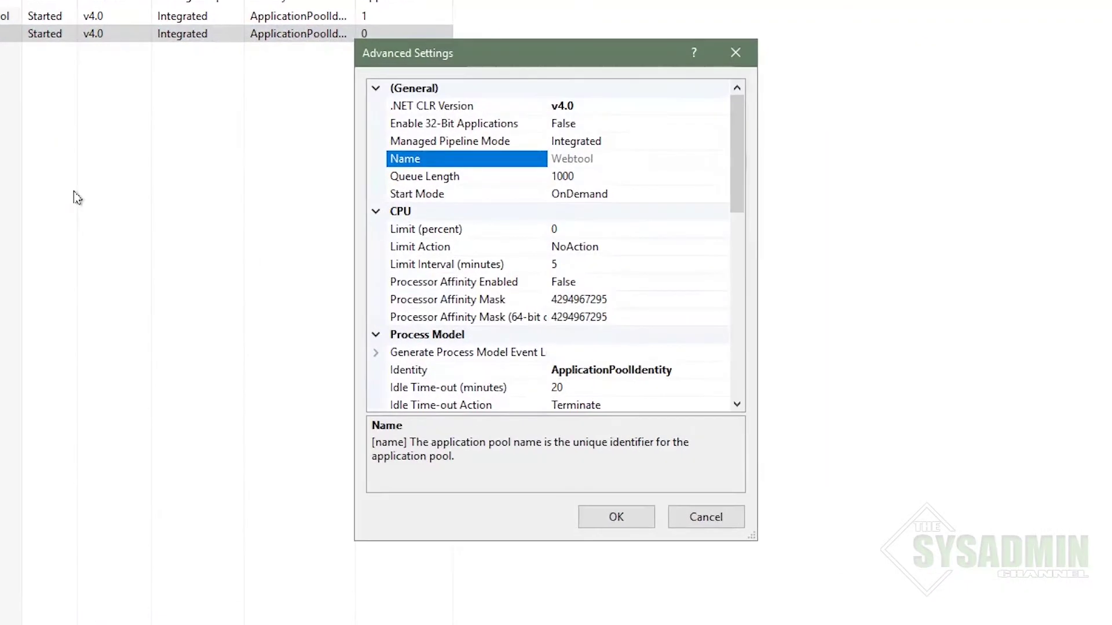
scroll(631, 207, "down", 3)
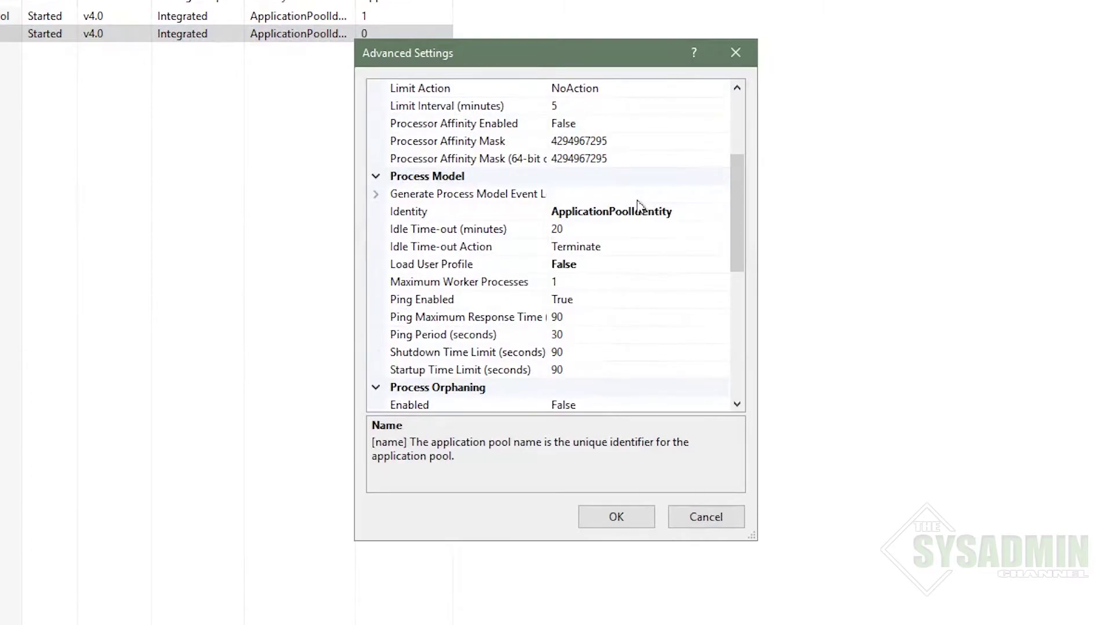
left_click(654, 212)
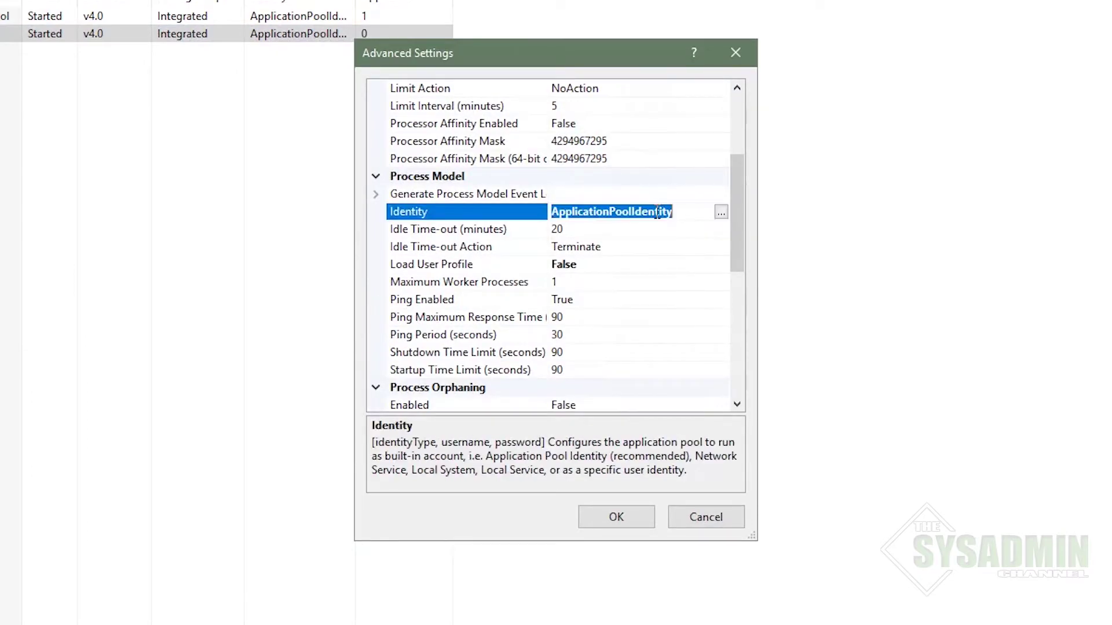
left_click(721, 212)
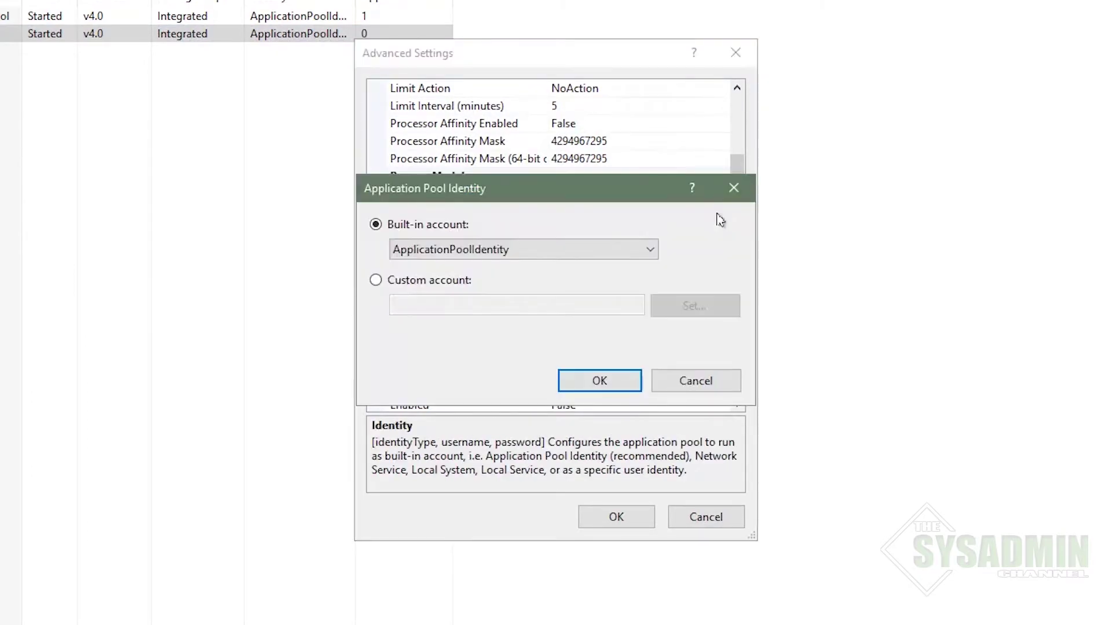
left_click(458, 282)
left_click(669, 306)
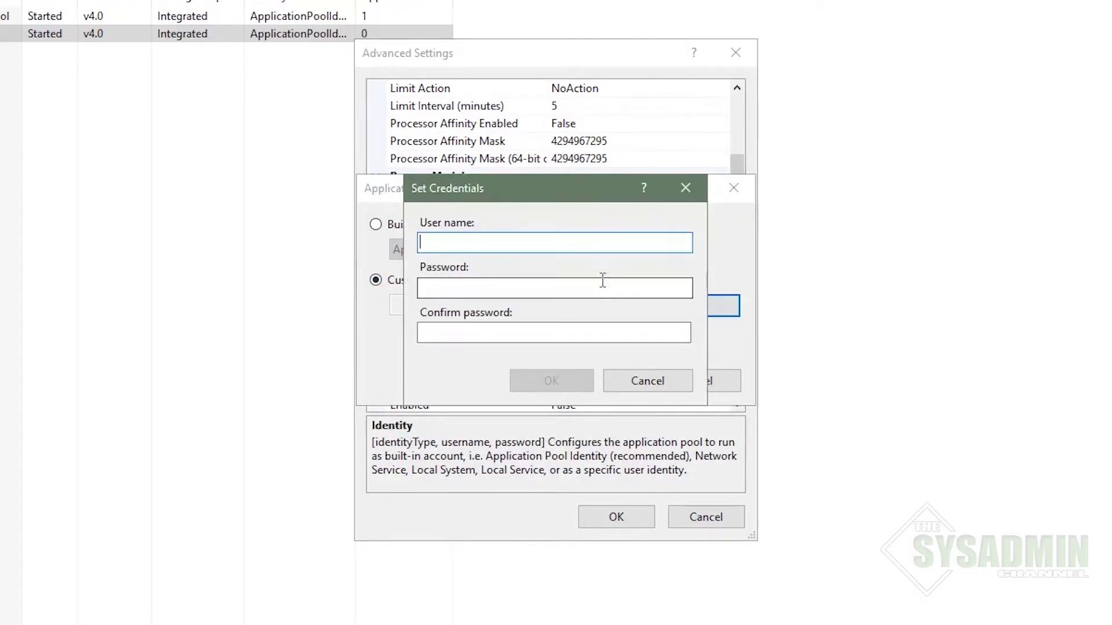
- Set the pool's custom account to ad\svc-webtool, enter and confirm the account password, and apply the advanced settings
type("ad\\sv")
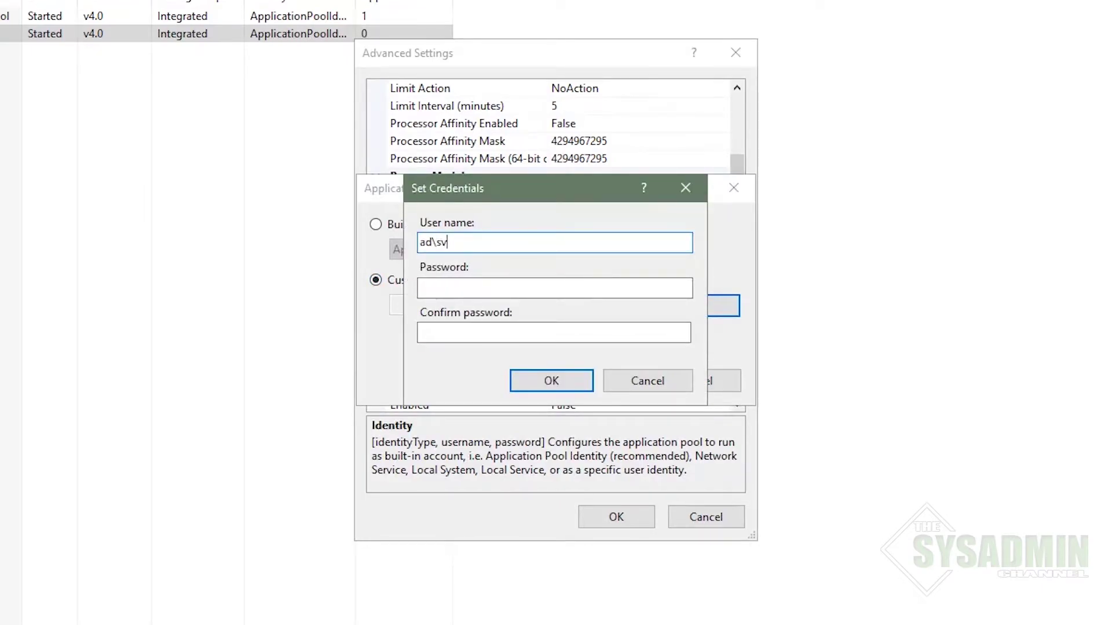
type("c-webtool")
key("Tab")
type("********")
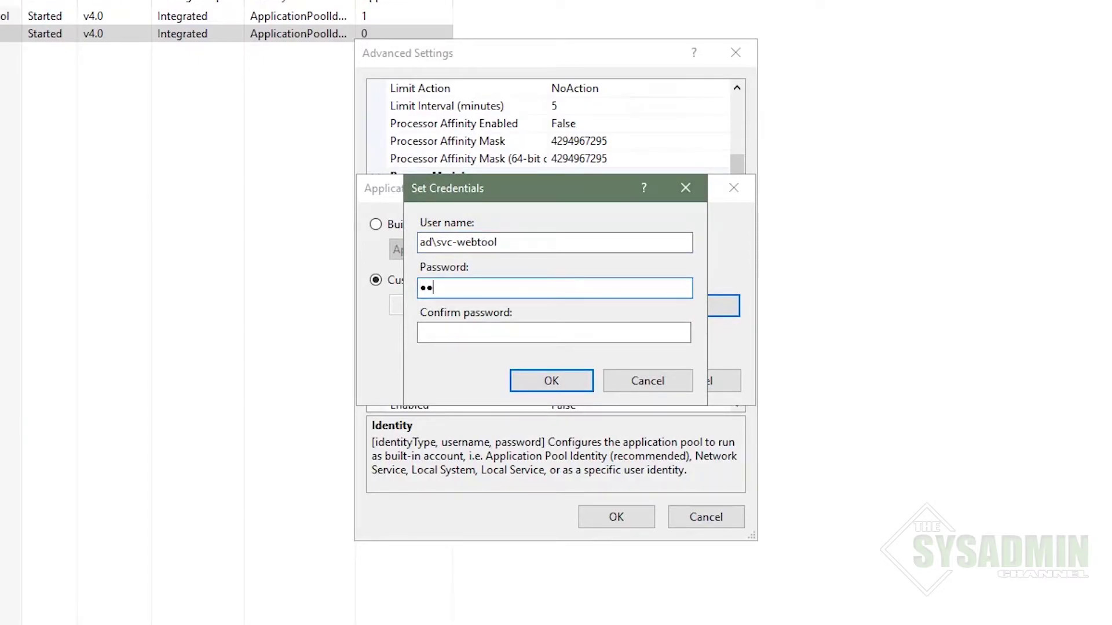
key("Tab")
type("********")
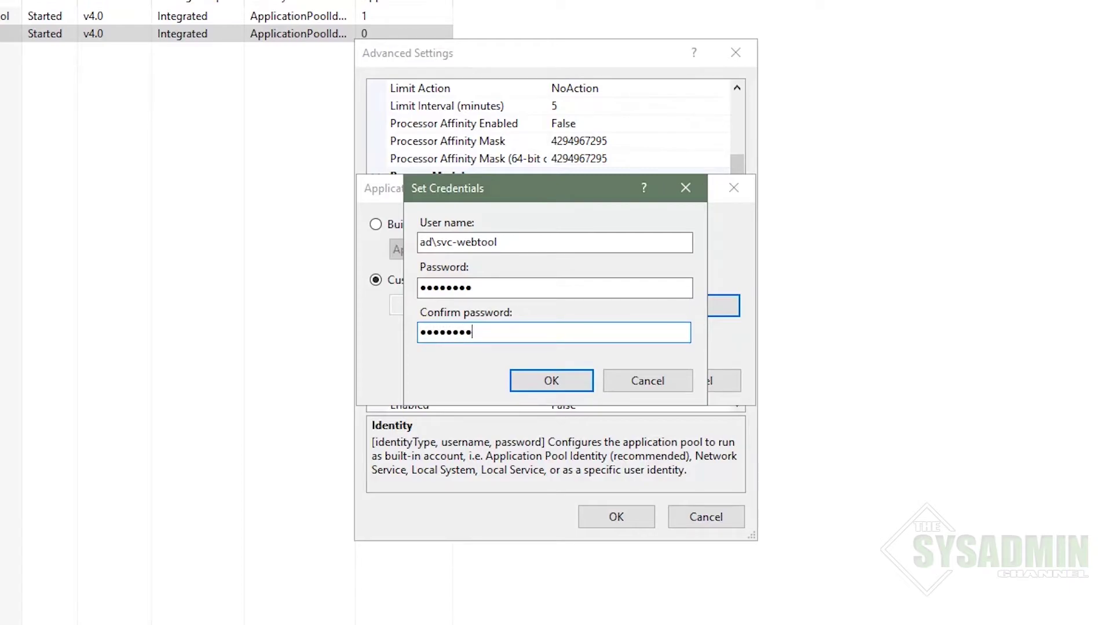
key("Return")
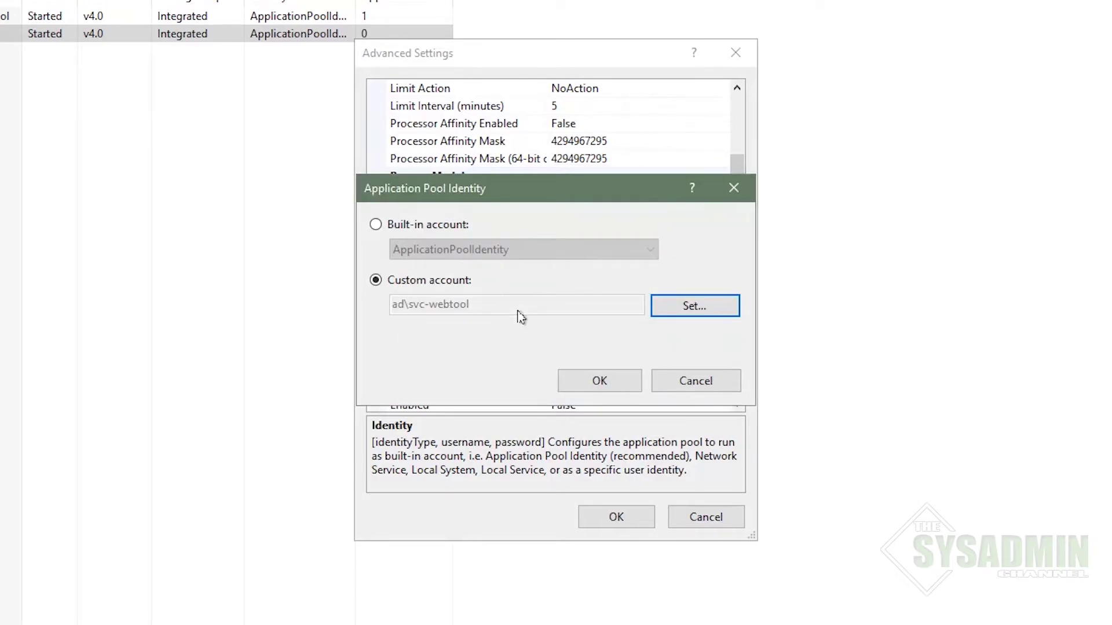
left_click(595, 381)
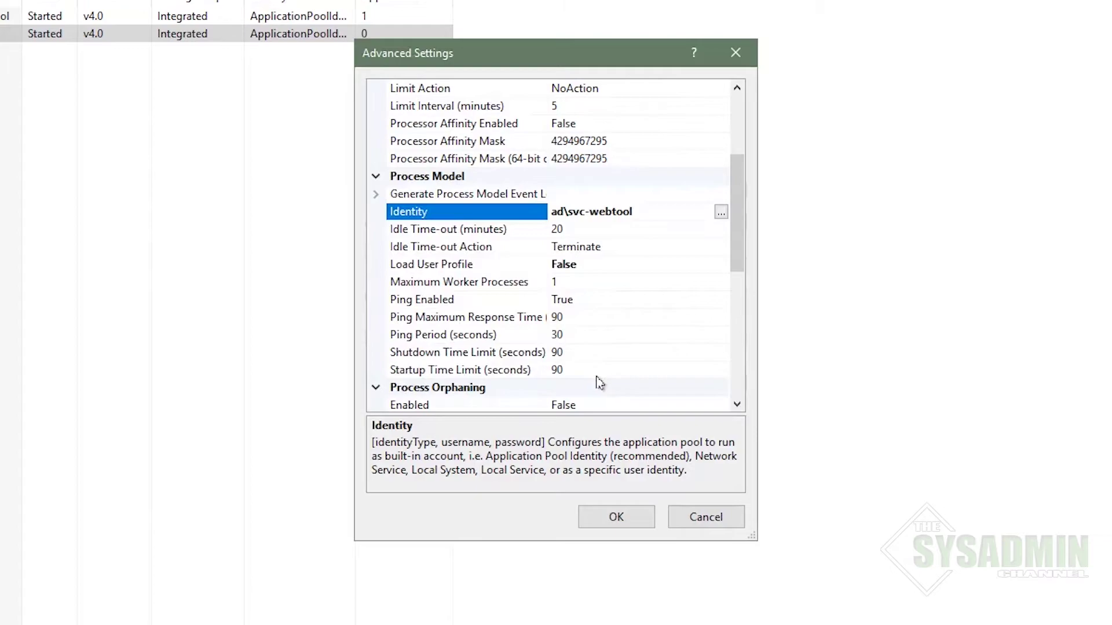
left_click(602, 520)
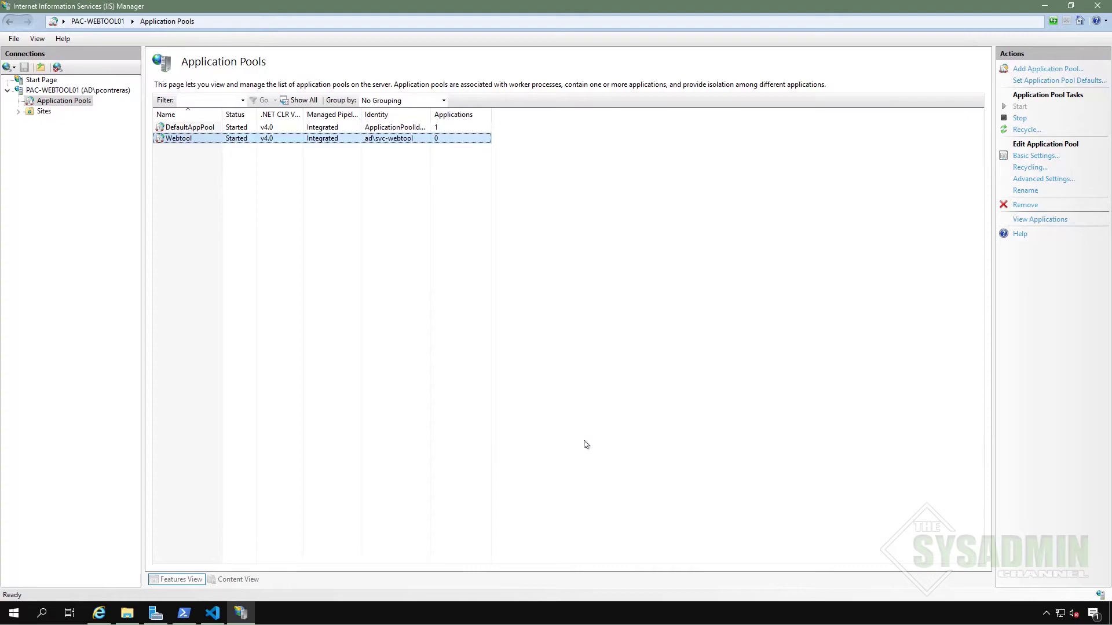
left_click(589, 393)
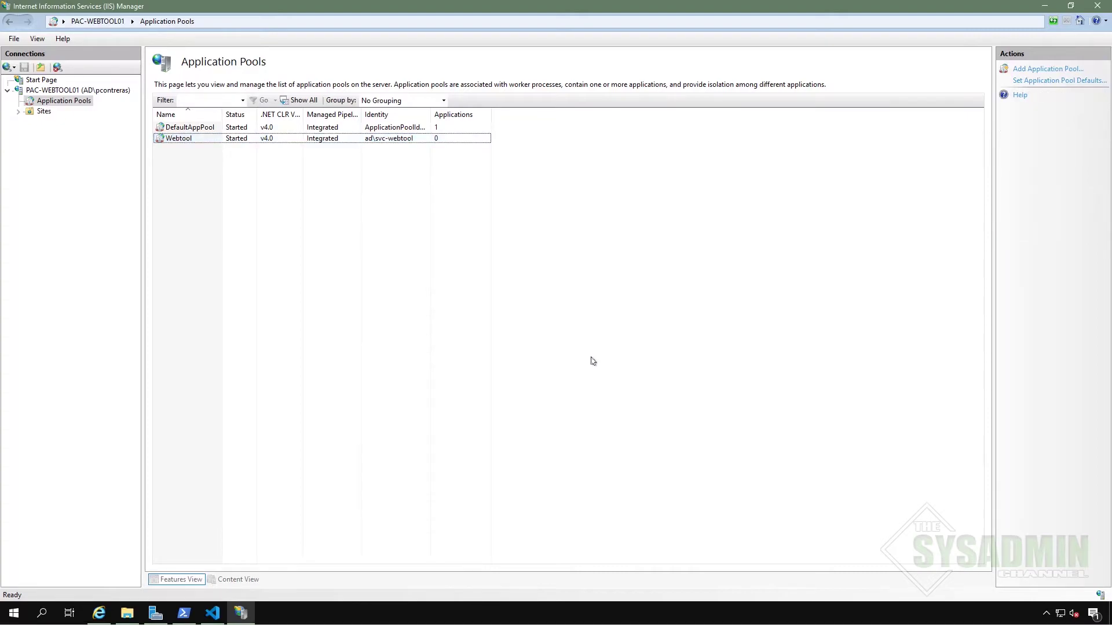
- Start adding a website named Webtool to the server's sites
left_click(18, 112)
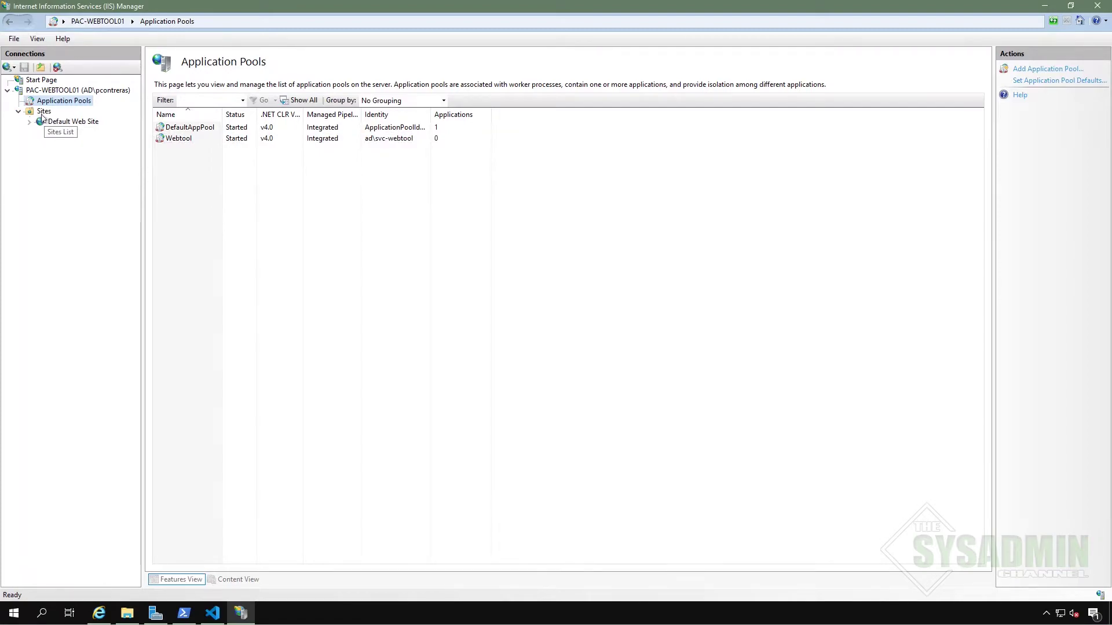
right_click(43, 113)
left_click(81, 119)
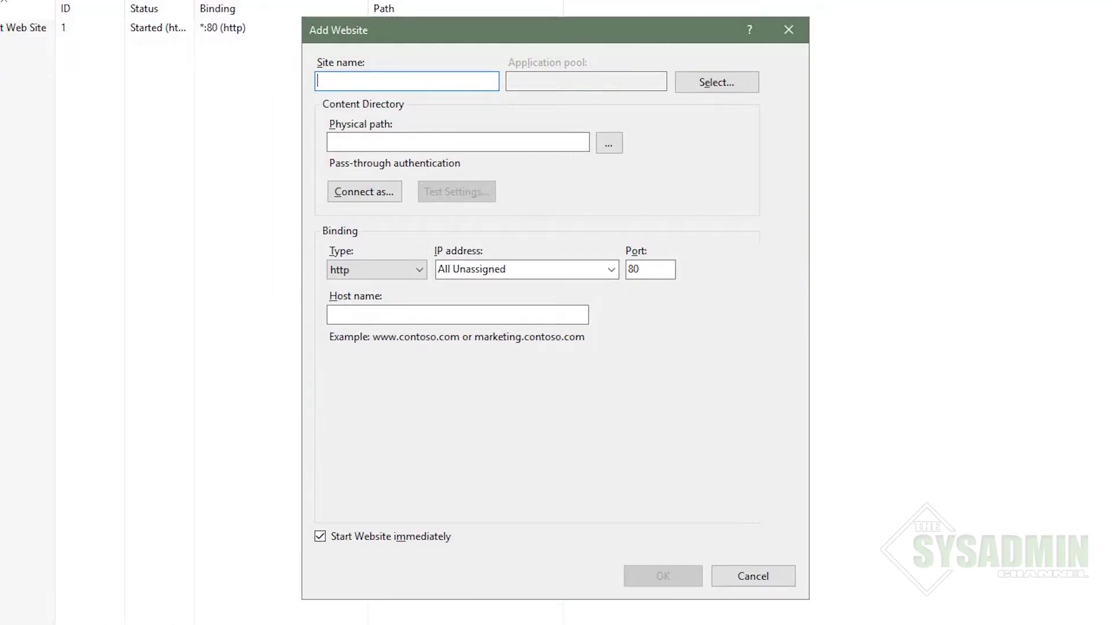
type("Webtool")
- Set the new site's physical path to E:\webtool and test its connection settings
left_click(456, 136)
type("E:\\")
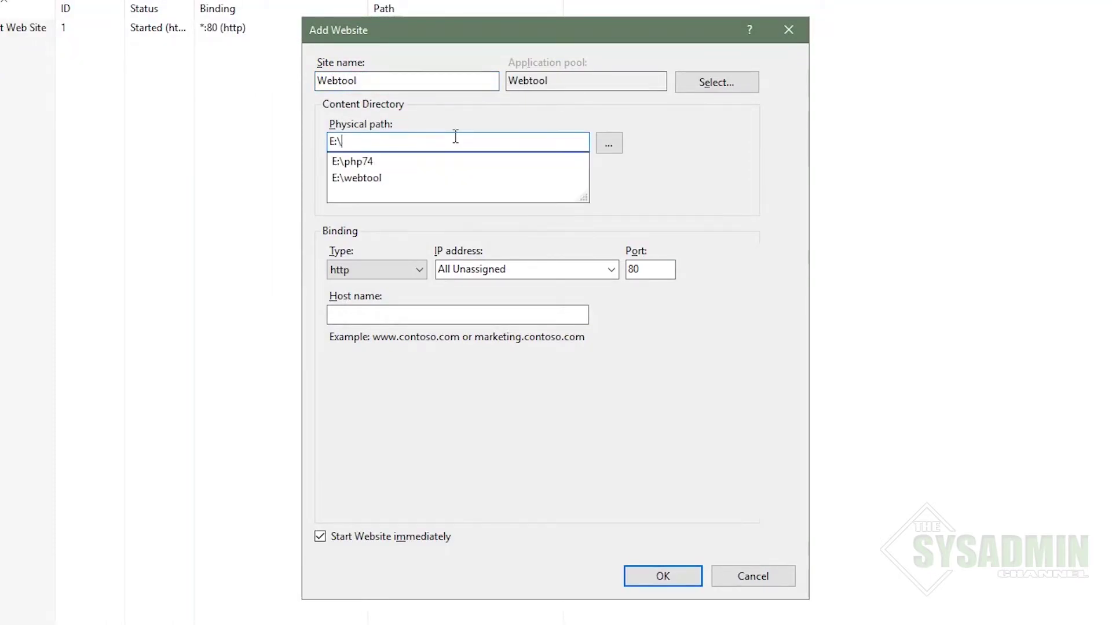
key("Down")
key("Down")
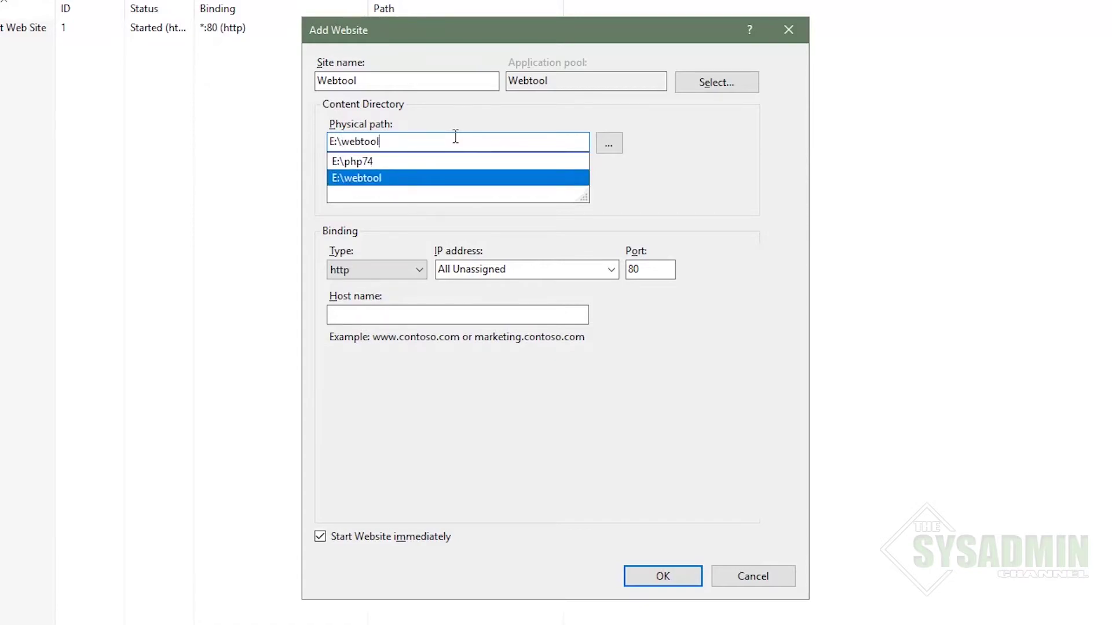
left_click(377, 188)
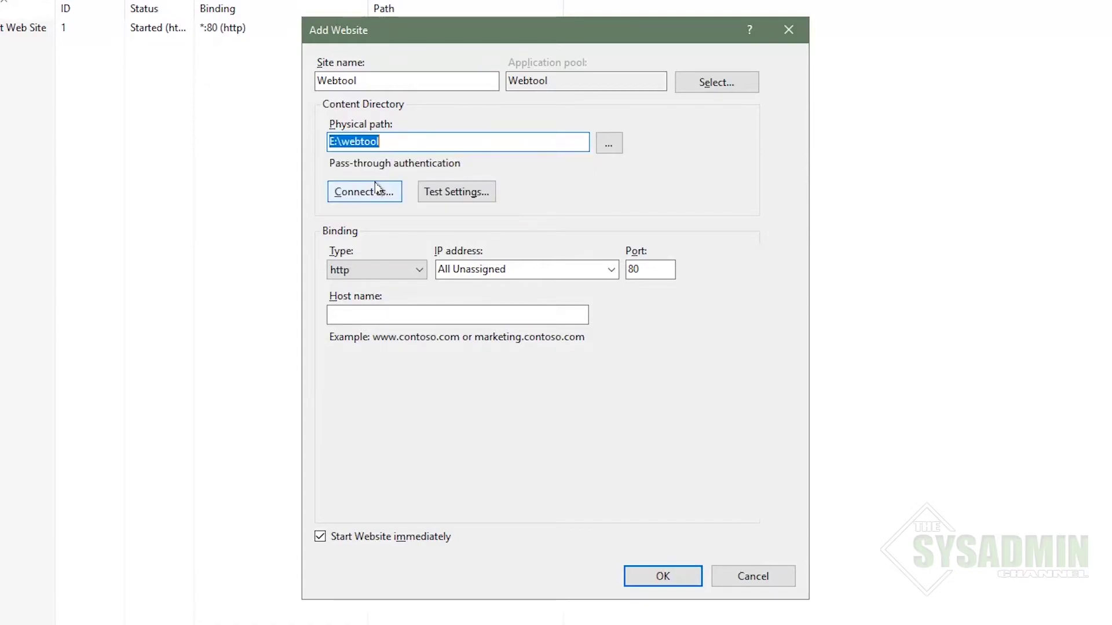
left_click(455, 191)
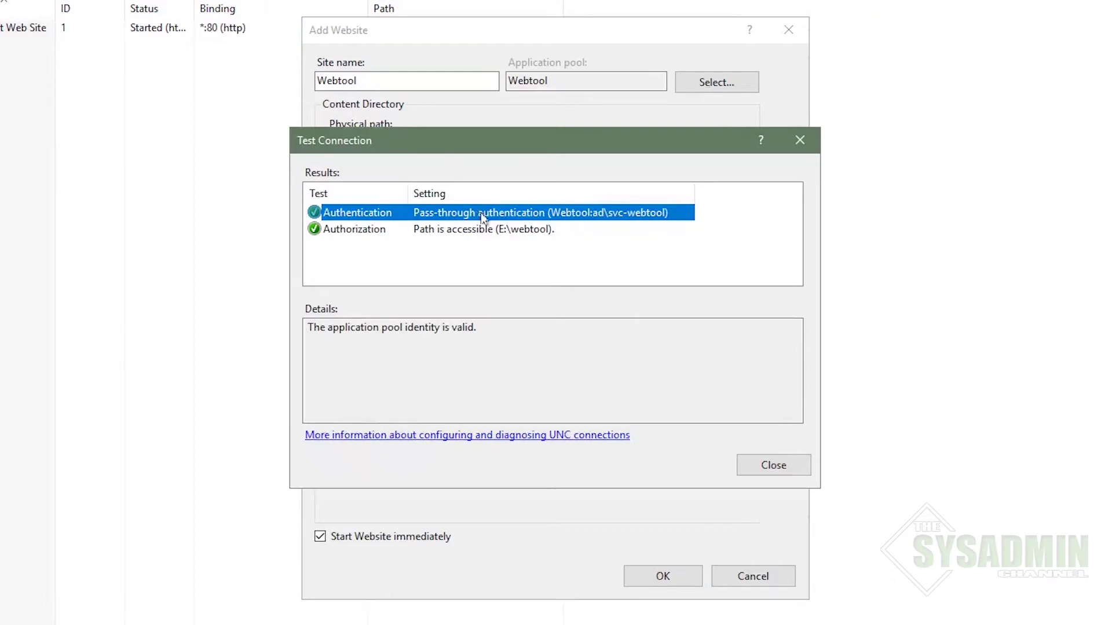
left_click(773, 467)
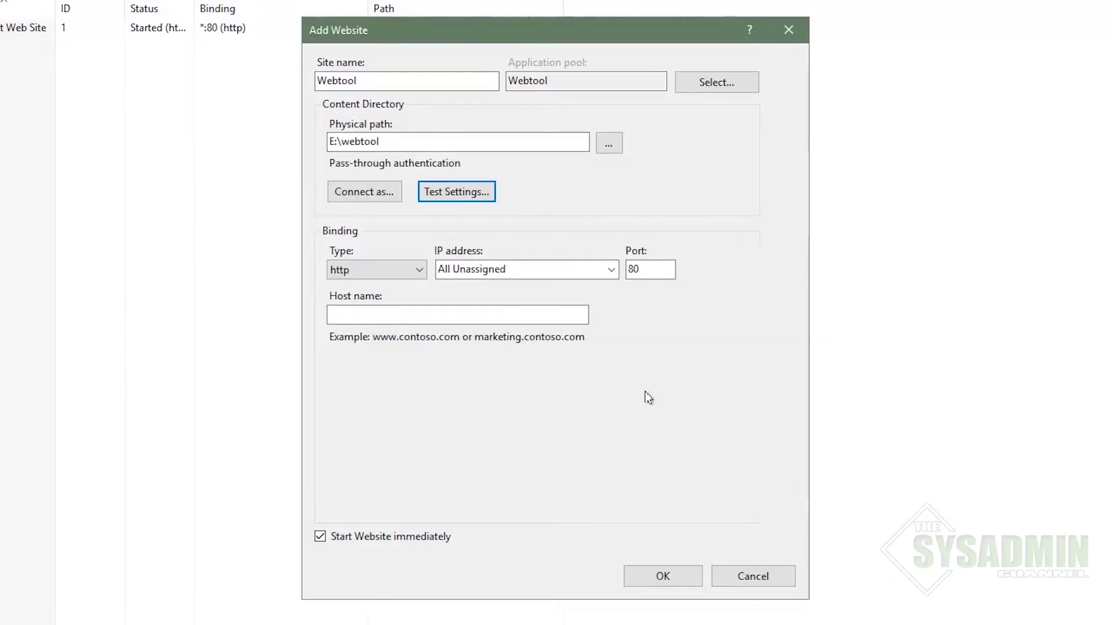
- Set the binding's host name to webtool.thesysadminchannel.com and create the website
left_click(489, 315)
type("we")
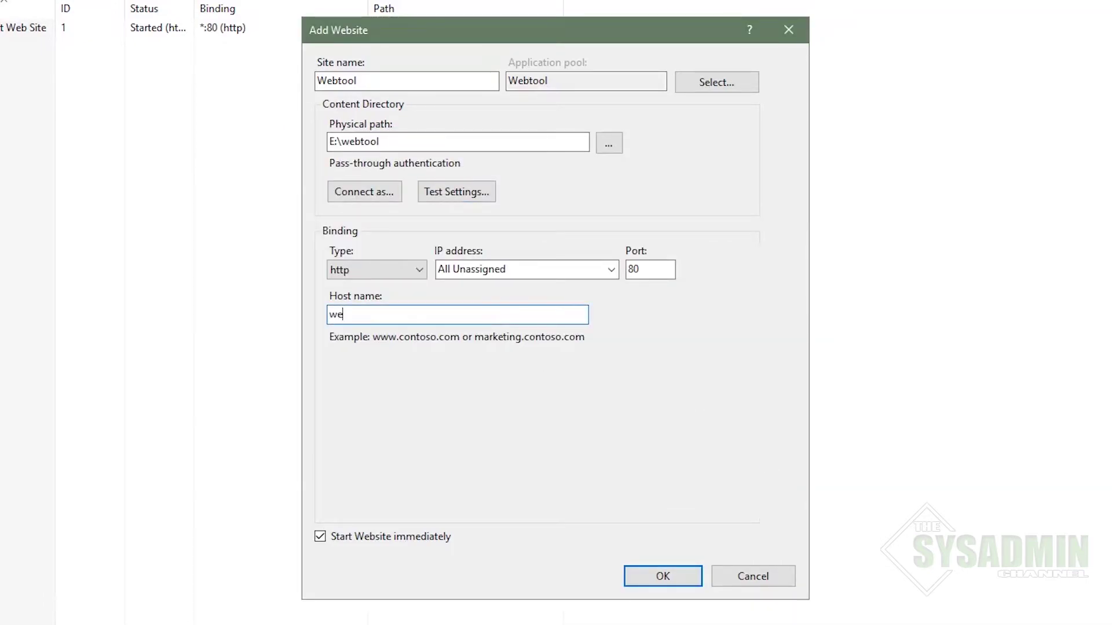
type("btool.thesysadminchannel.com")
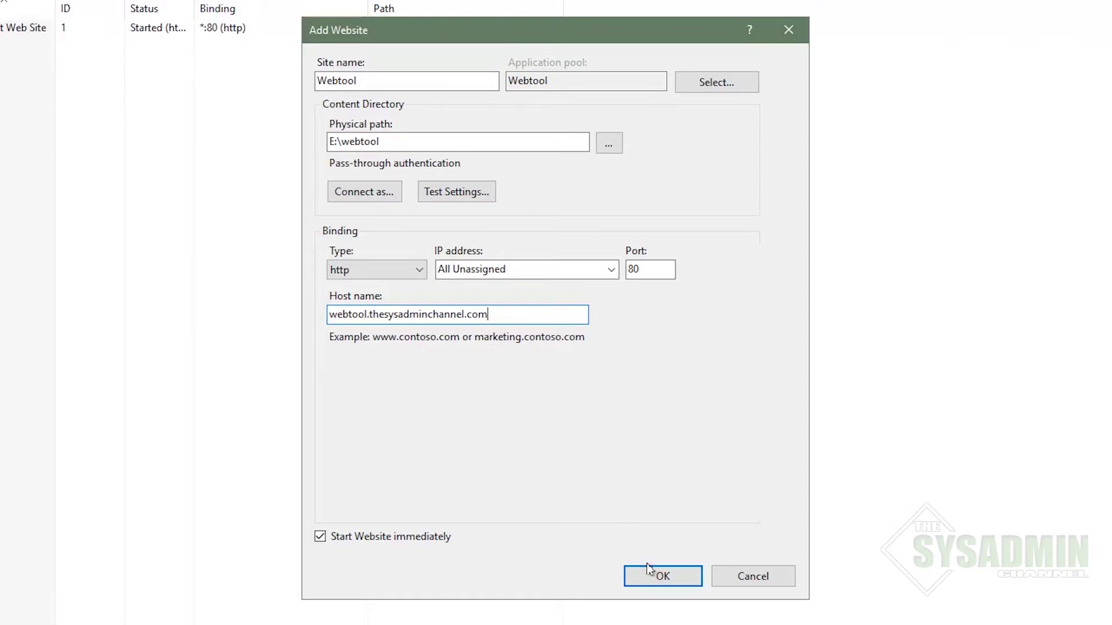
left_click(653, 575)
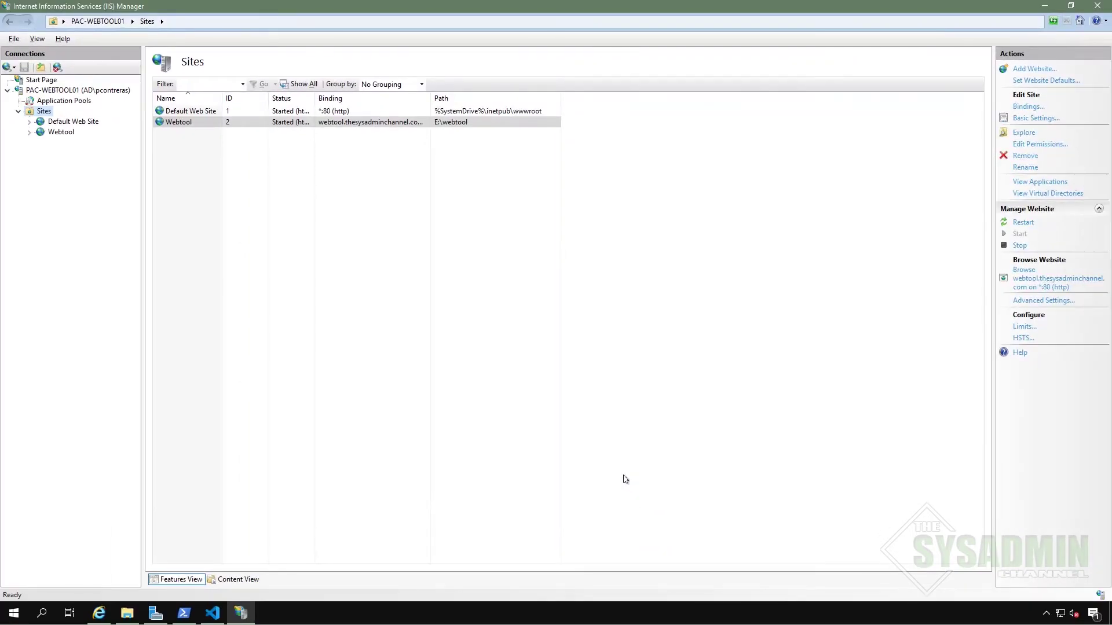
left_click(625, 479)
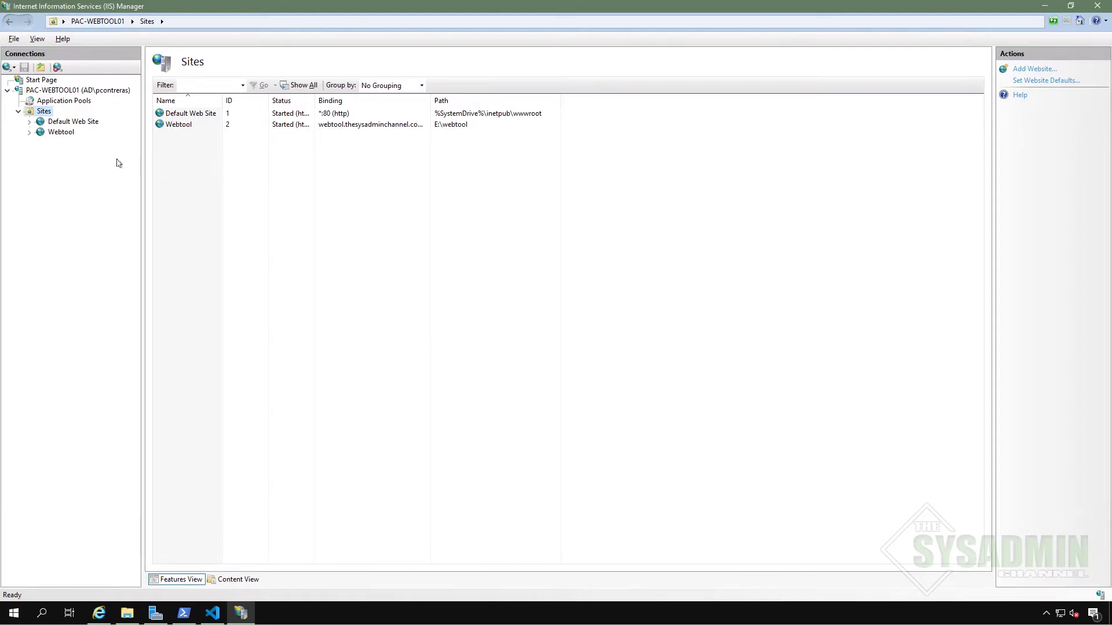
- Open the Webtool site's Configuration Editor at the system.webServer/serverRuntime section
left_click(65, 134)
double_click(174, 176)
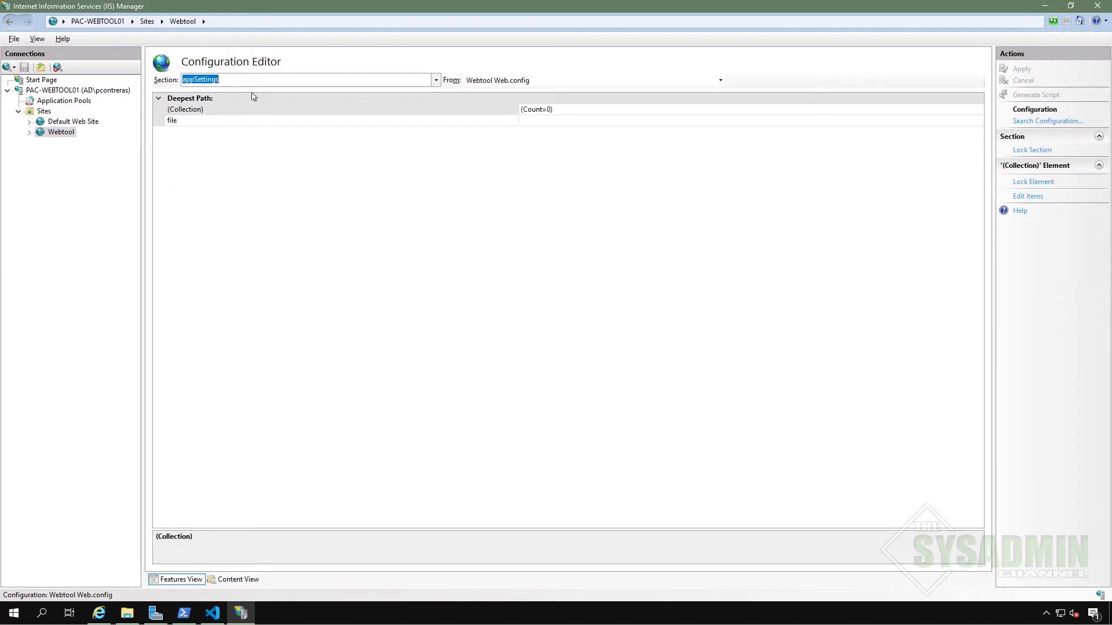
left_click(436, 81)
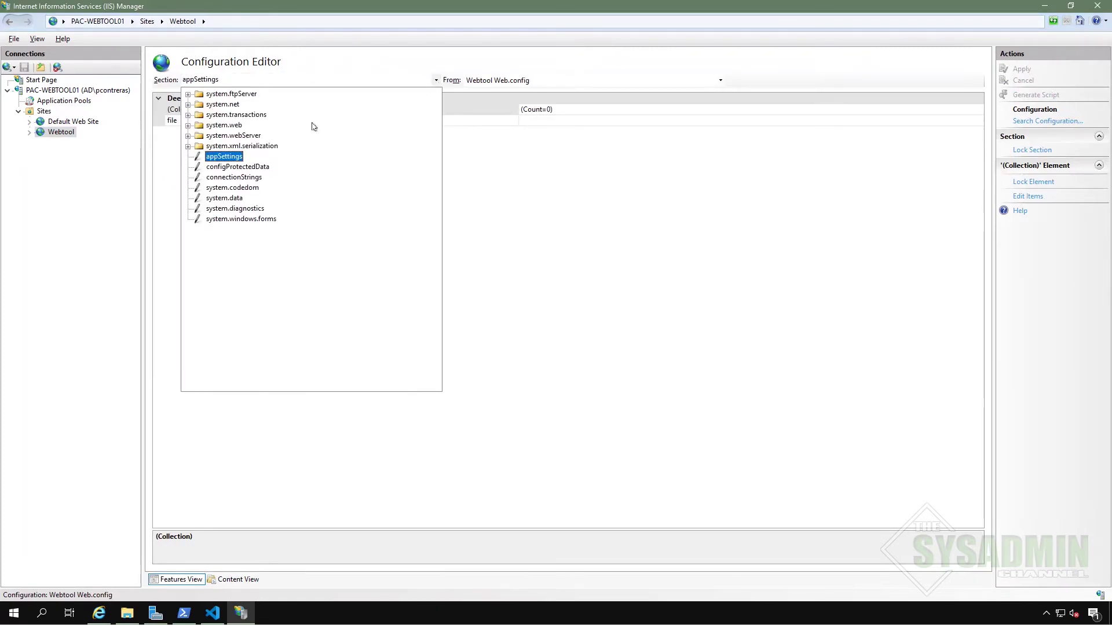
left_click(242, 136)
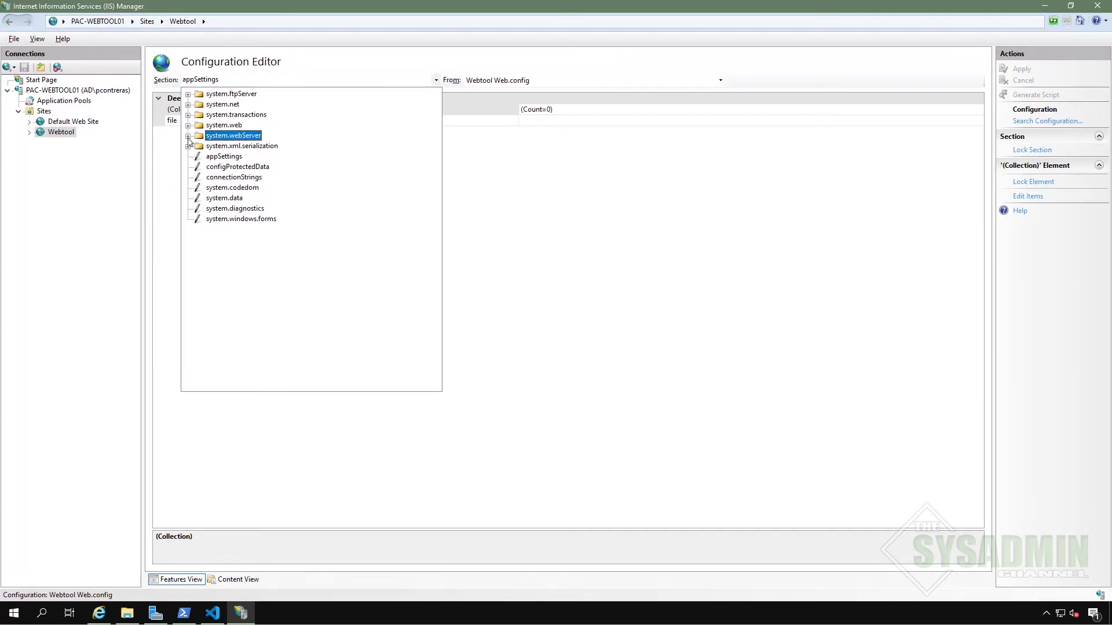
left_click(188, 136)
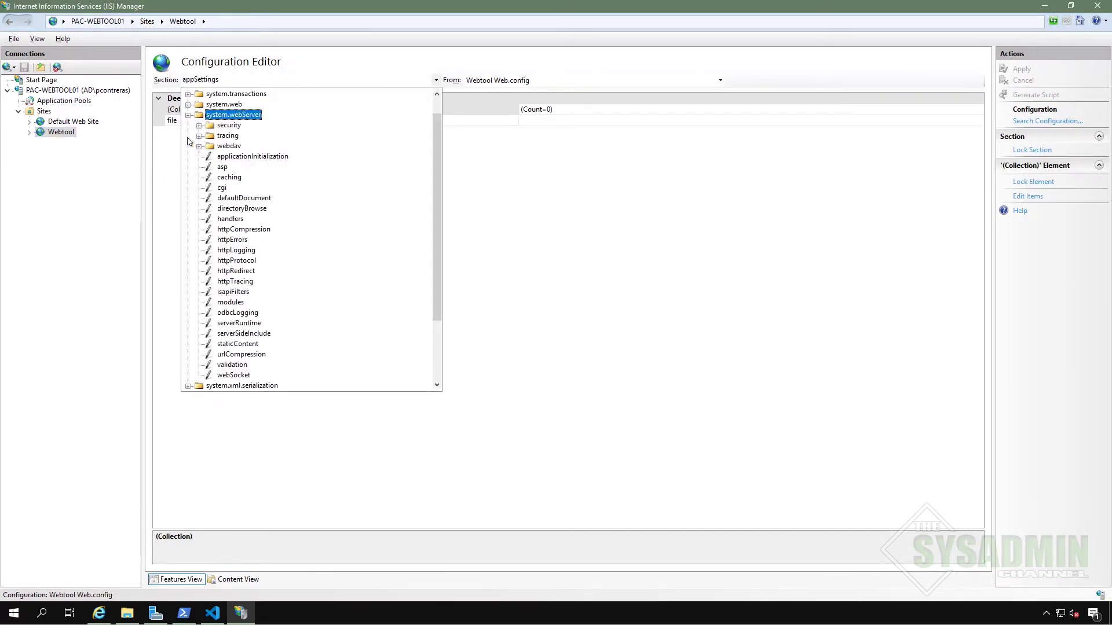
left_click(251, 323)
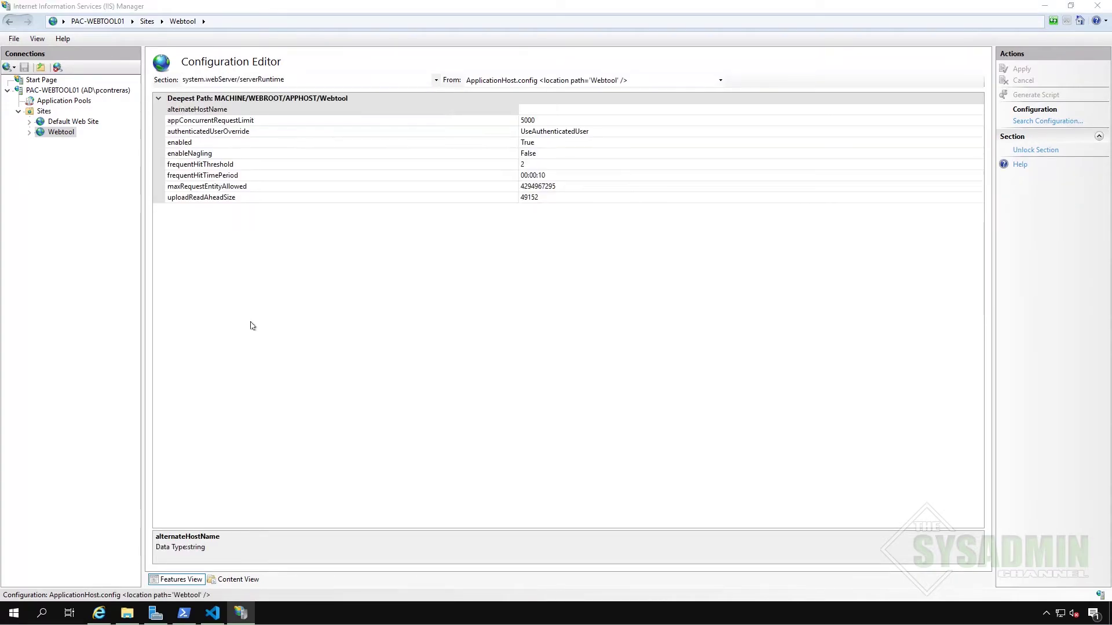
- Set authenticatedUserOverride to UseWorkerProcessUser, apply the change, and return to the Webtool site's home
left_click(598, 133)
left_click(978, 133)
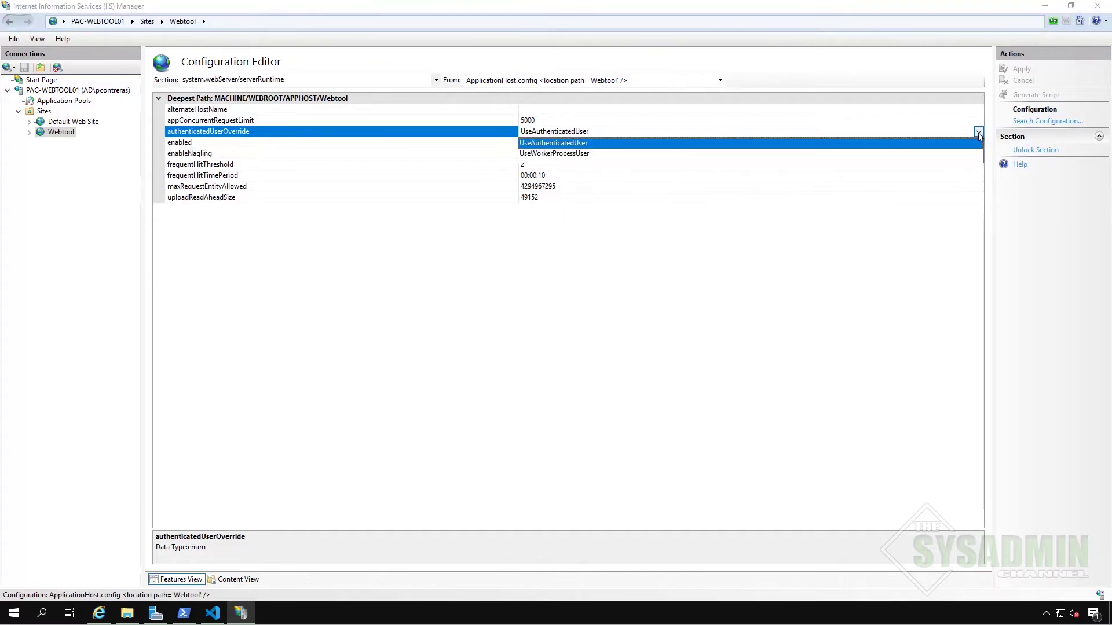
left_click(589, 154)
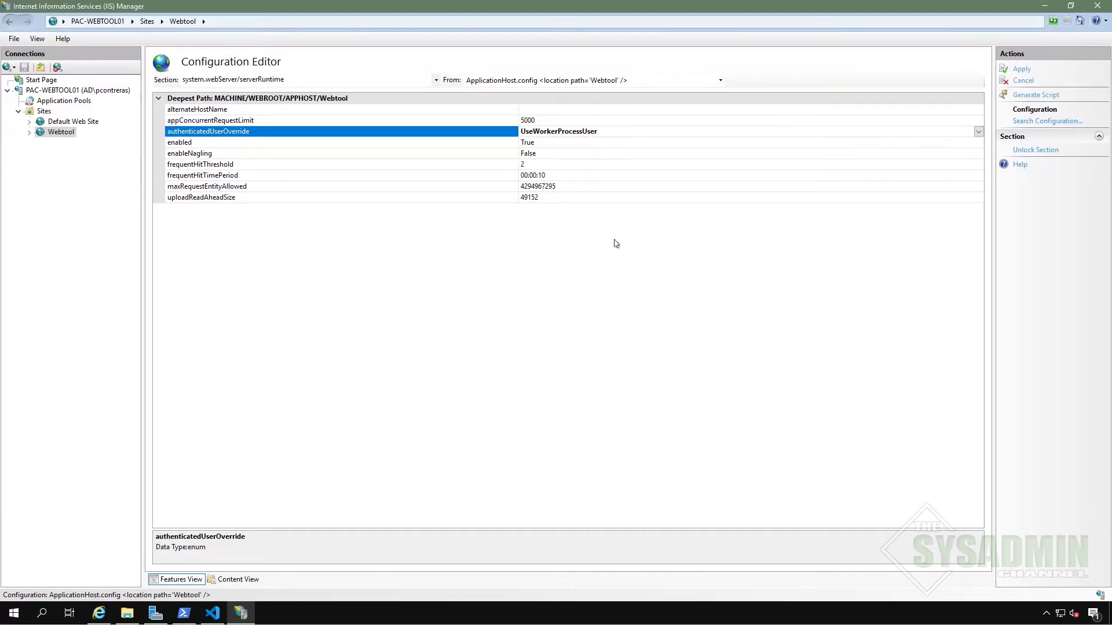
left_click(1022, 70)
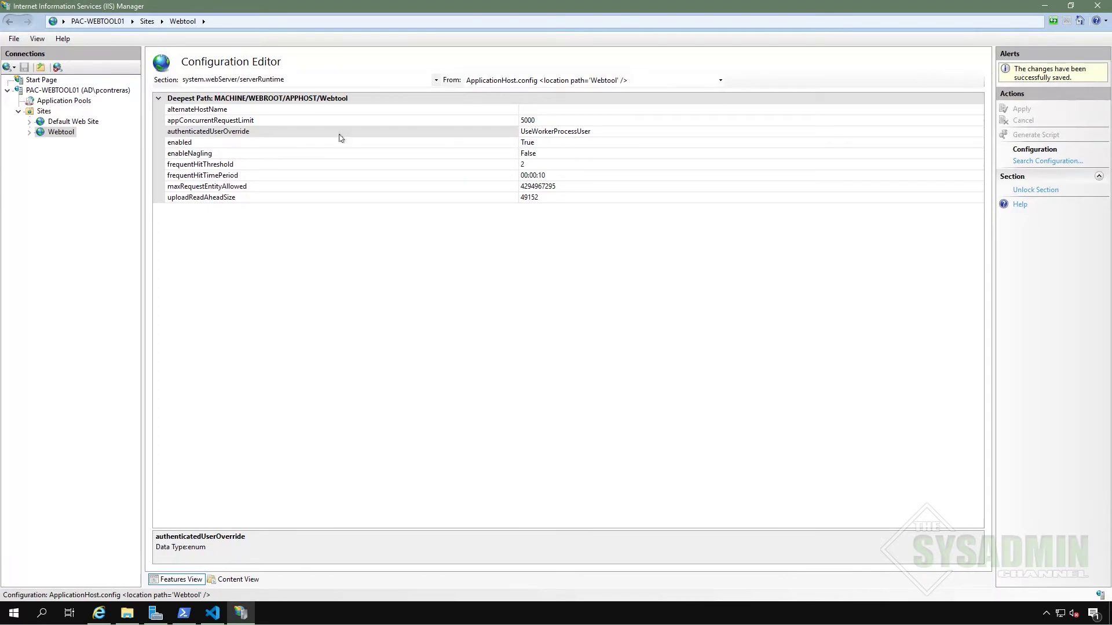
left_click(65, 134)
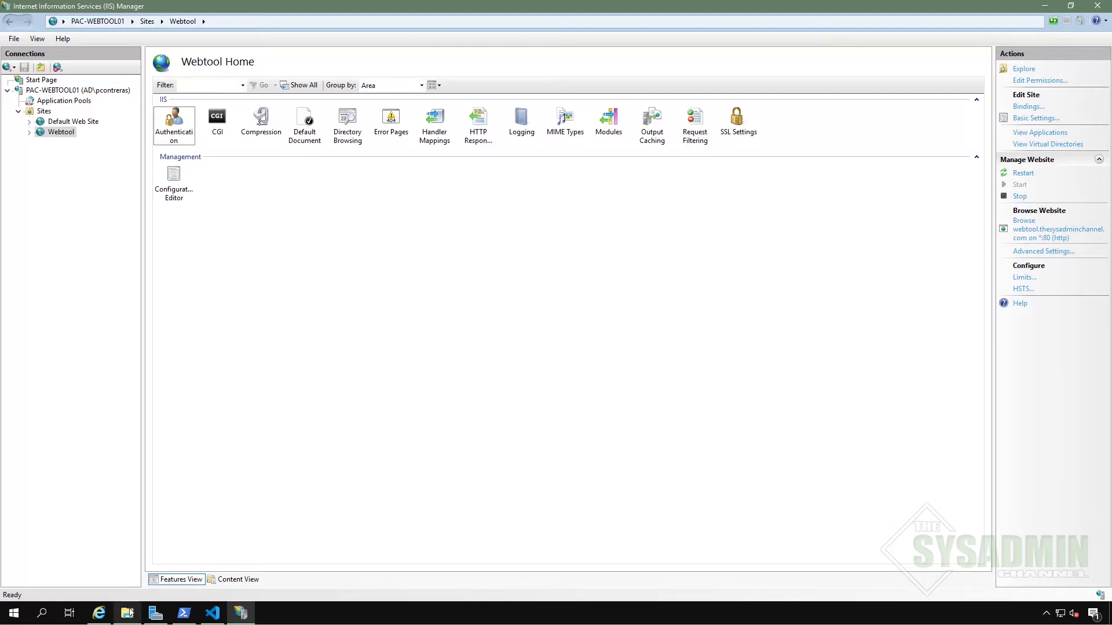
- Switch to File Explorer and create an empty file named index.php in the E:\webtool folder
left_click(128, 613)
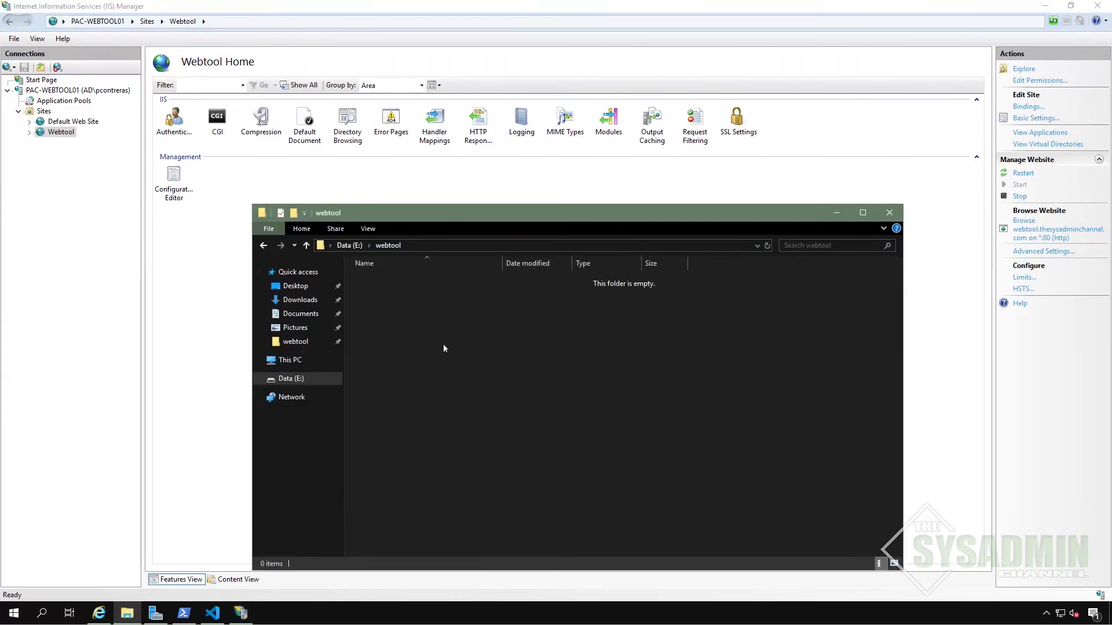
right_click(439, 330)
mouse_move(509, 466)
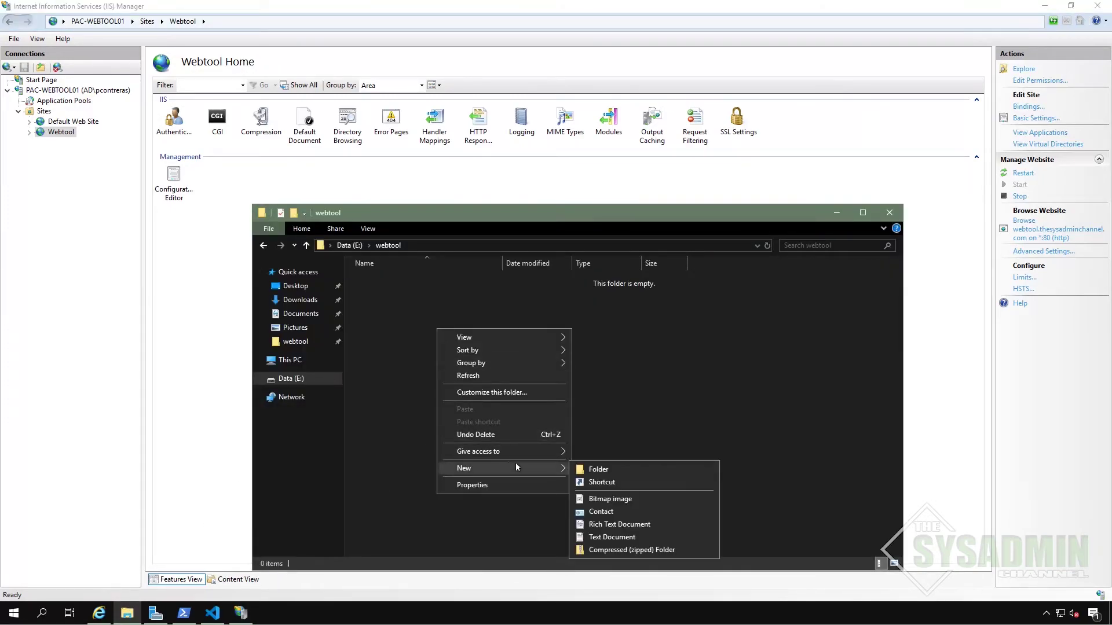
left_click(611, 538)
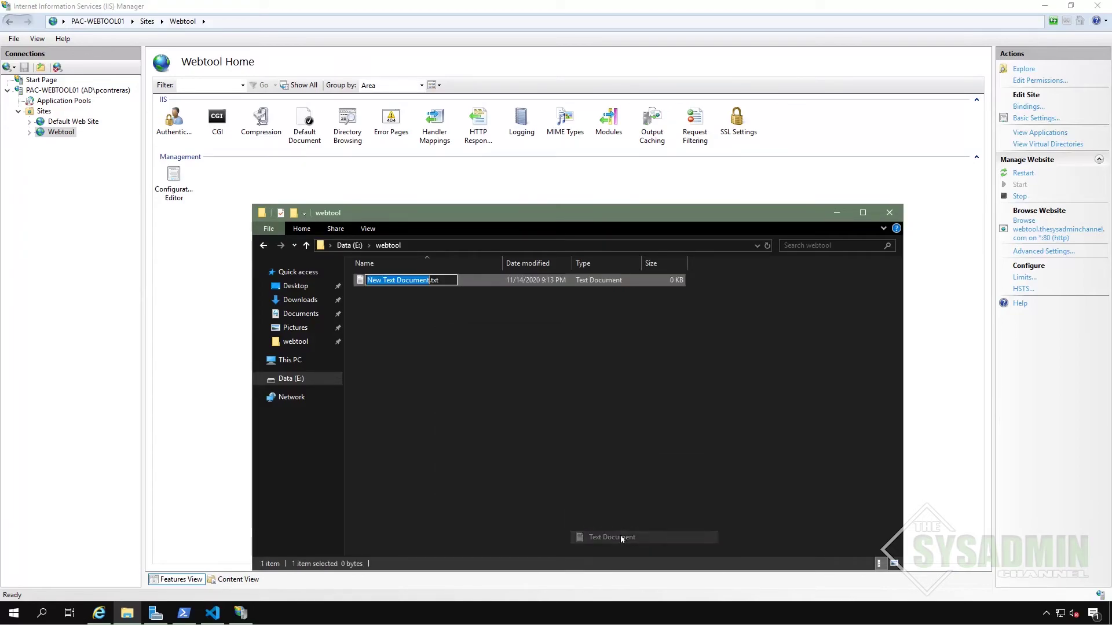
type("index")
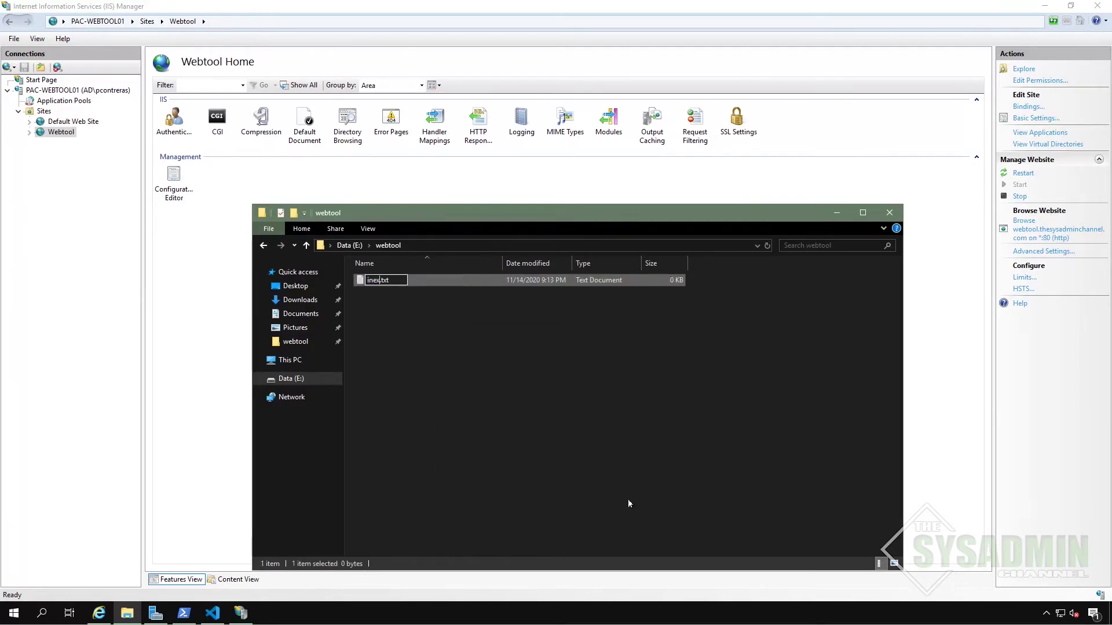
key("Delete")
key("Delete")
key("Delete")
key("Delete")
type(".php")
key("Return")
key("Return")
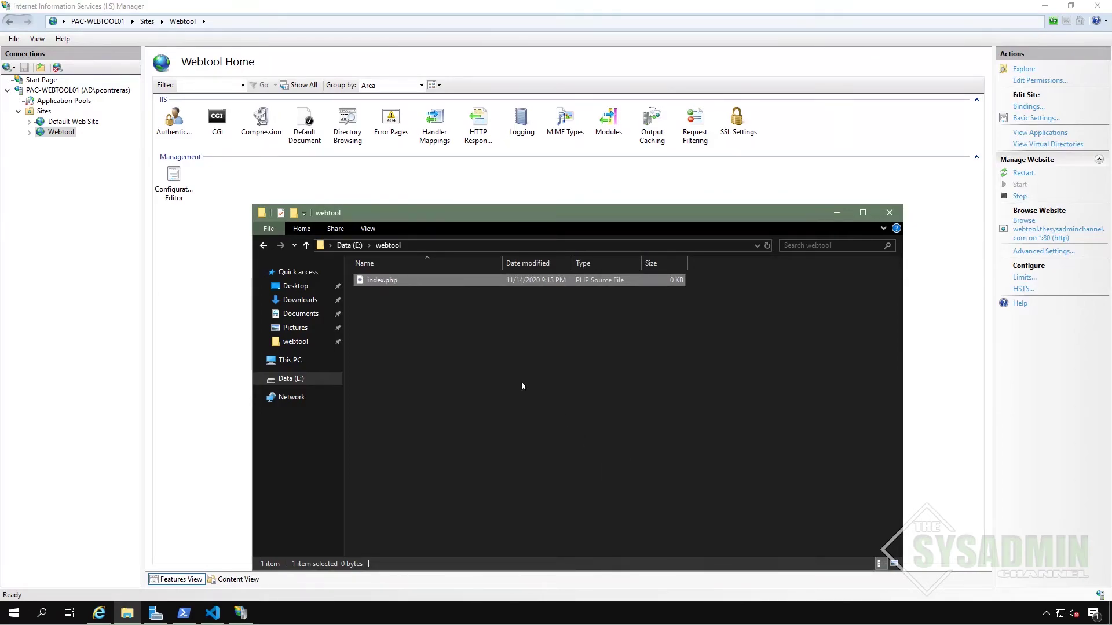
- Open index.php from the webtool folder in Visual Studio Code
right_click(387, 279)
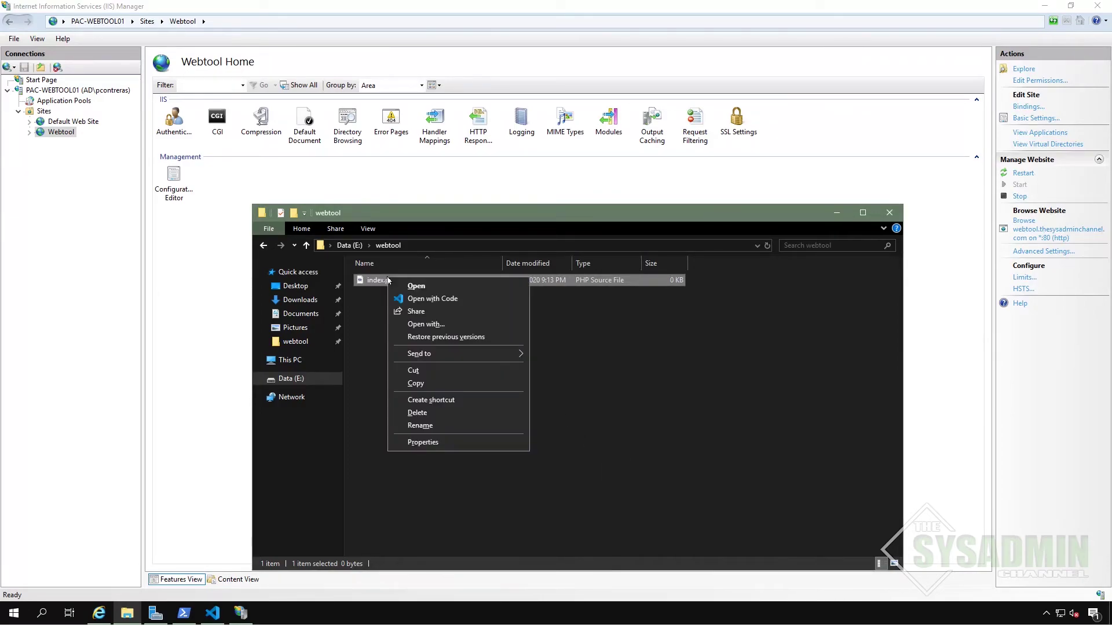
left_click(420, 298)
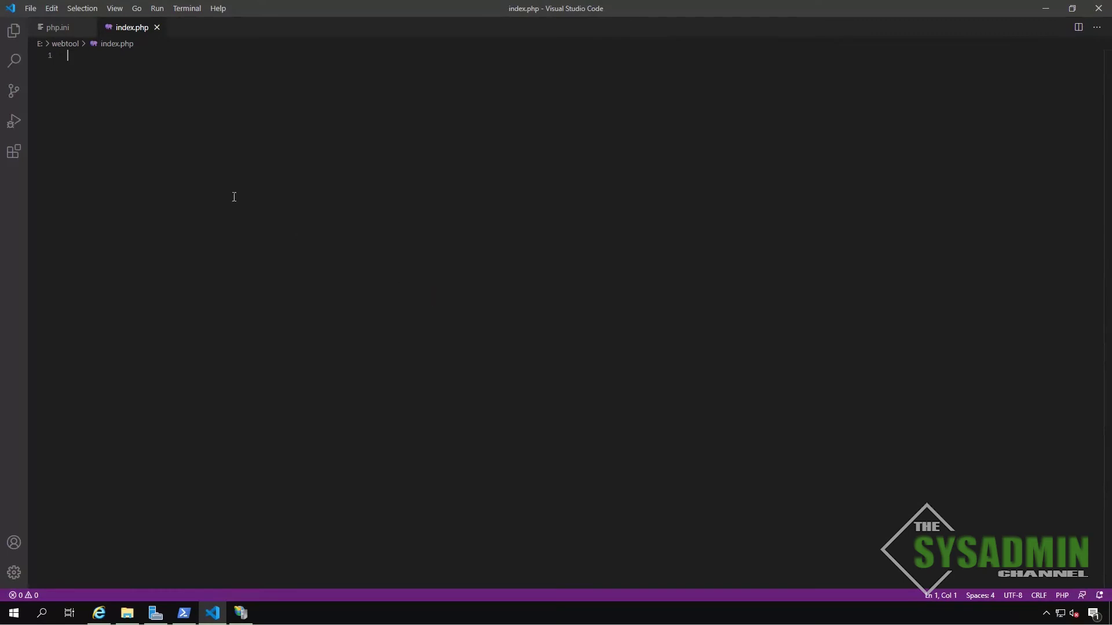
key("Return")
key("BackSpace")
- Search the extensions marketplace for php and install the PHP IntelliSense and PHP Intelephense extensions
left_click(14, 573)
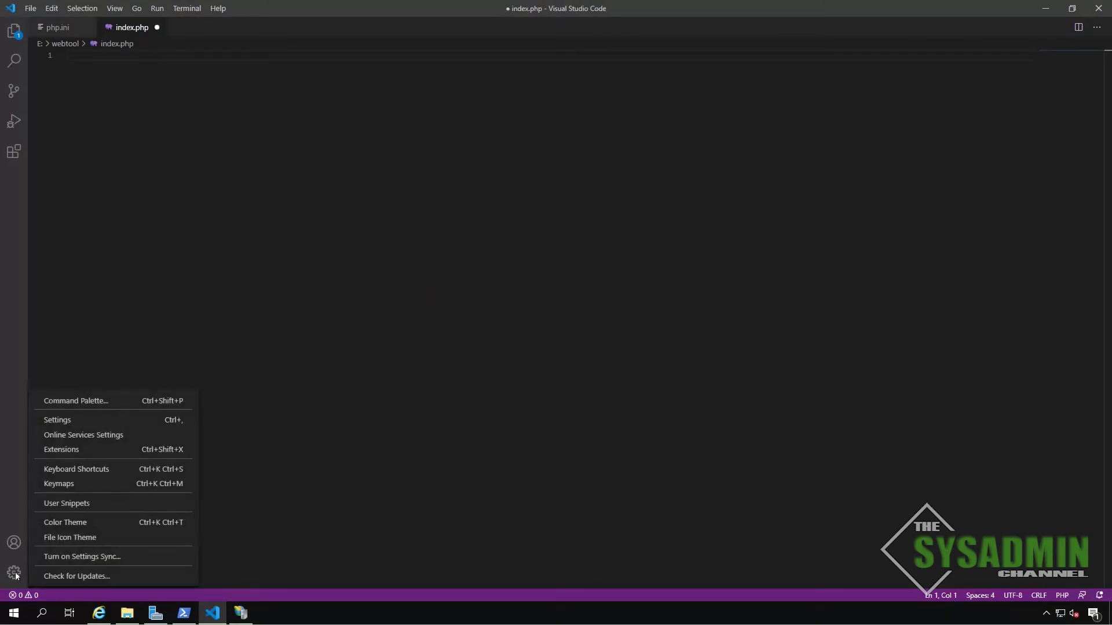
left_click(68, 453)
type("php")
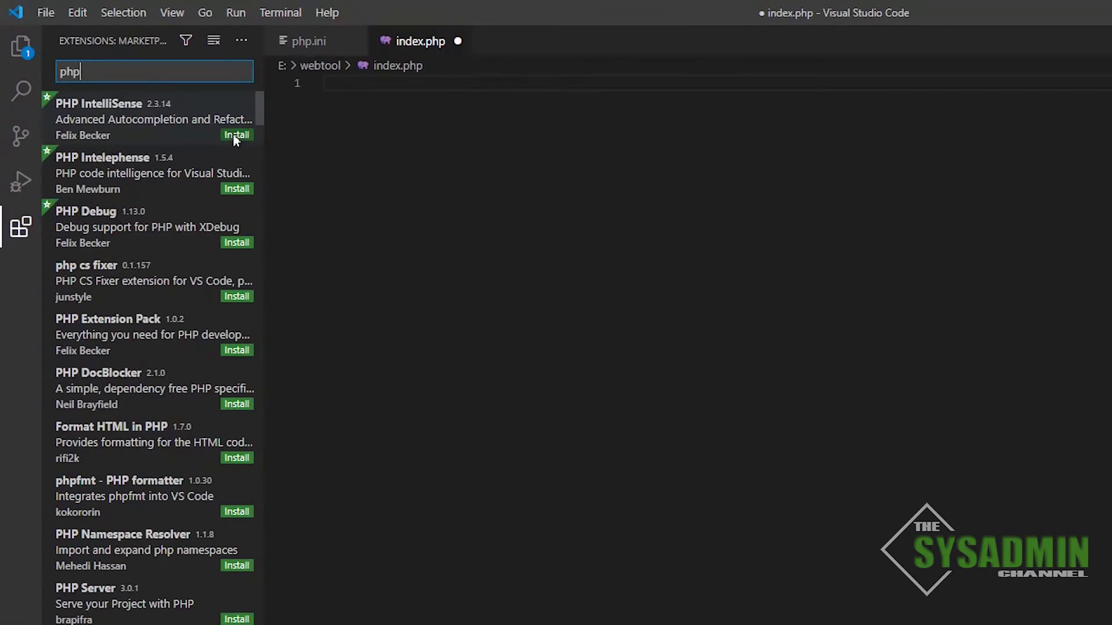
left_click(234, 138)
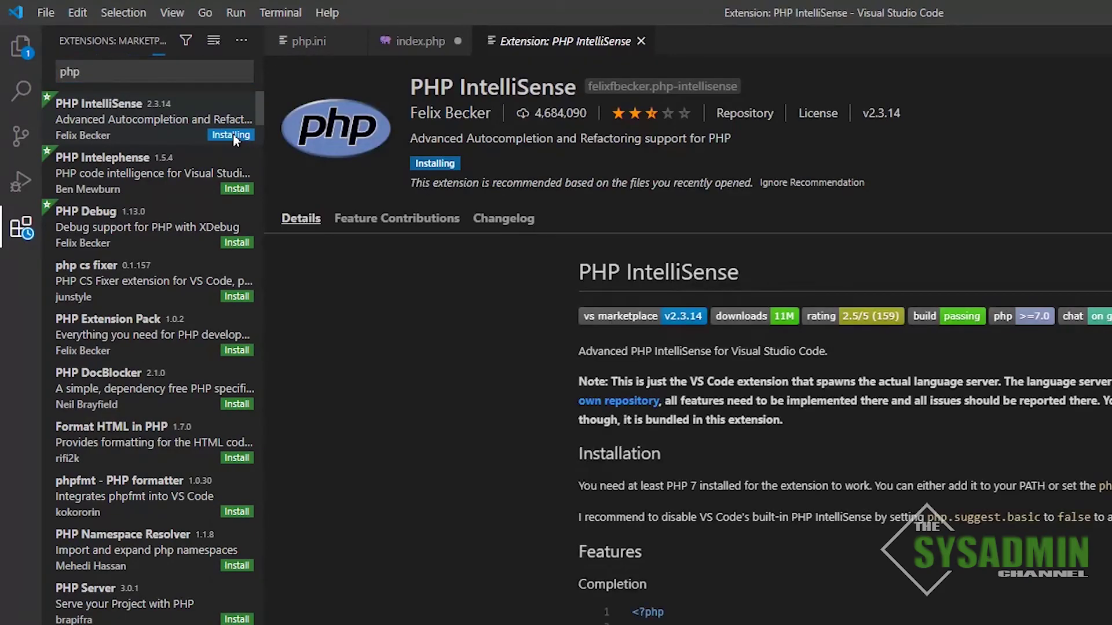
left_click(242, 191)
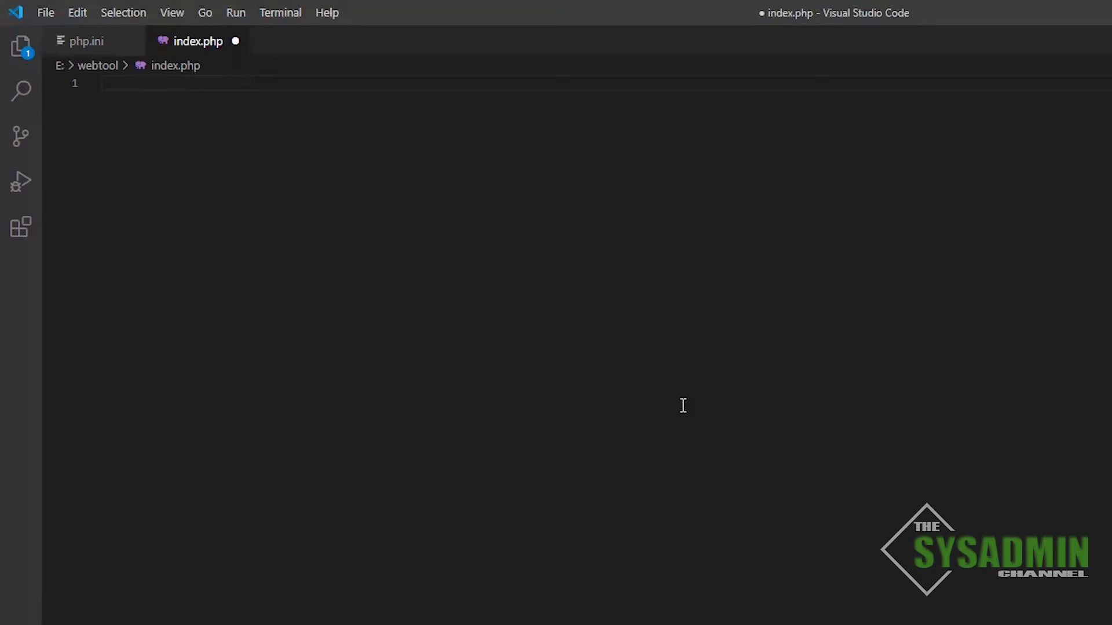
- Write a PHP script in index.php that runs echo "hello " . get_current_user(); after the <?php tag, and save it
type("<?pj")
key("BackSpace")
type("h")
key("Return")
key("Return")
key("Return")
type("echo \"hello")
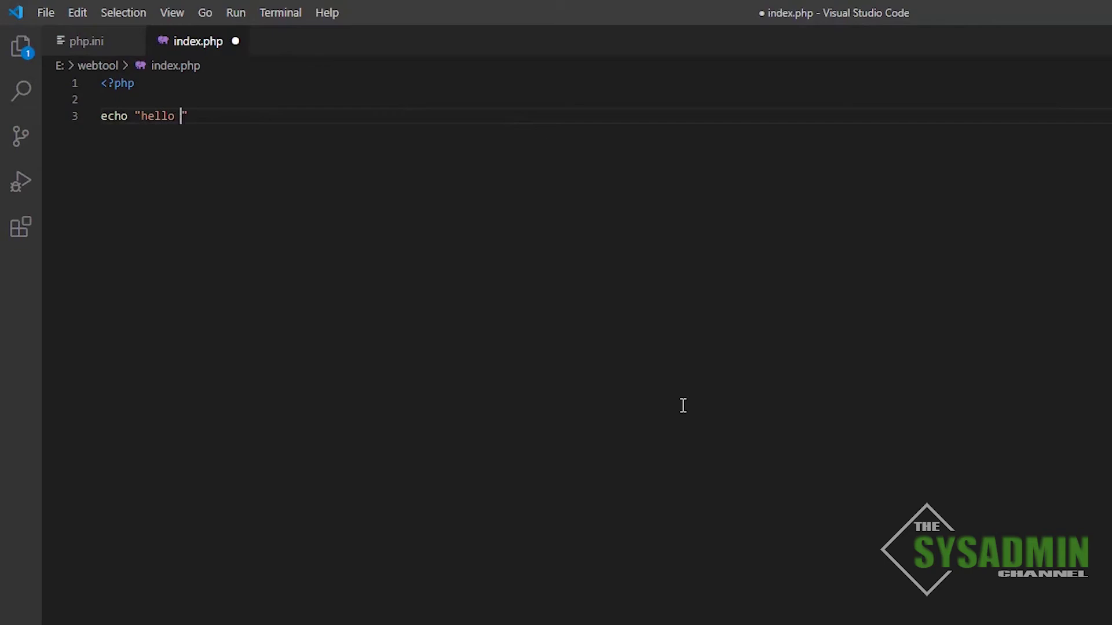
type(" \" . get-")
key("BackSpace")
type("_curr")
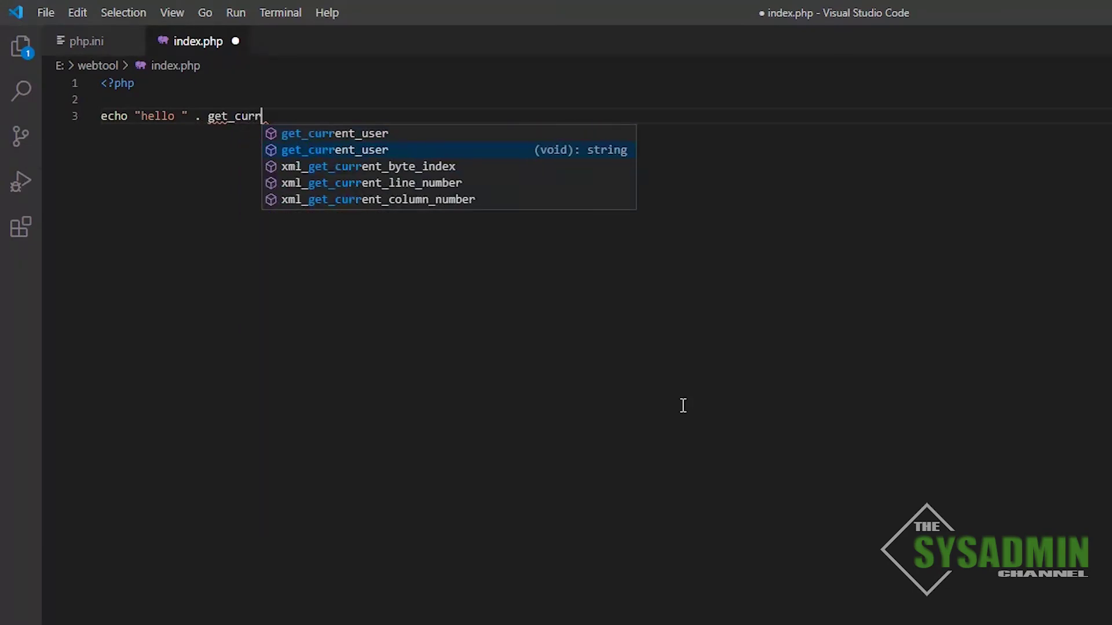
key("Return")
type("()")
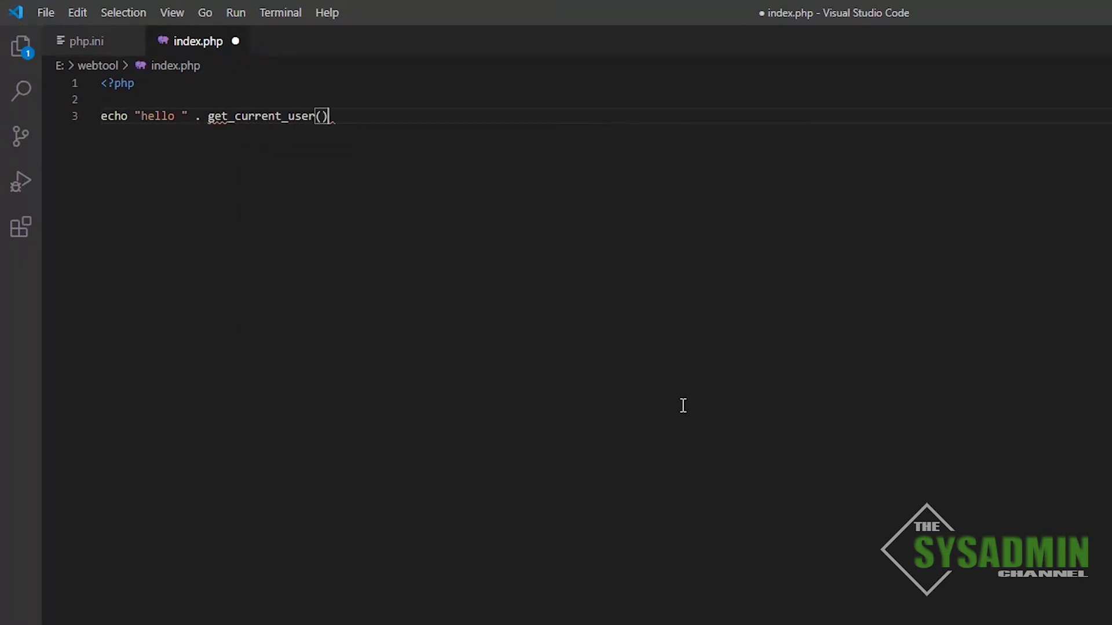
type(";")
key("ctrl+s")
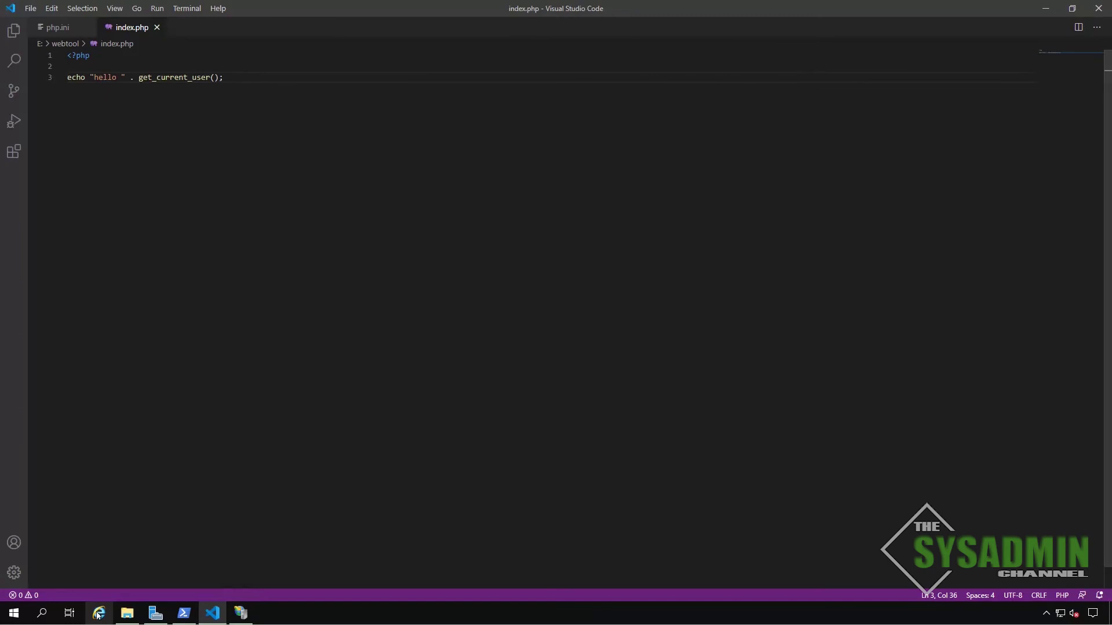
- Switch to Internet Explorer and load webtool.thesysadminchannel.com to check the script's output
left_click(97, 615)
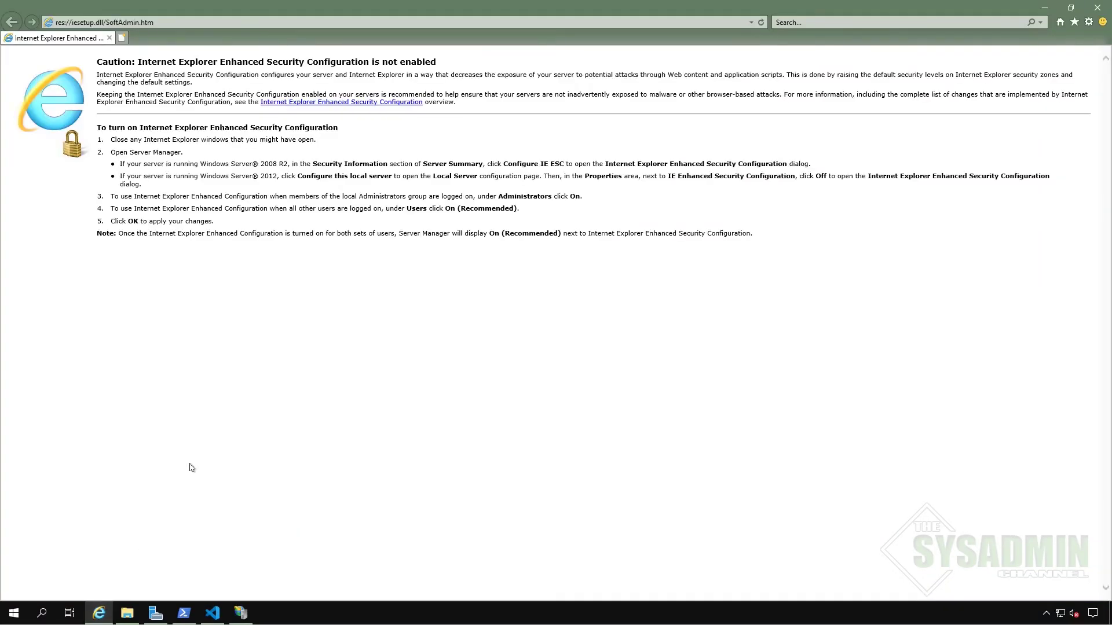
key("alt+d")
type("webt")
key("Return")
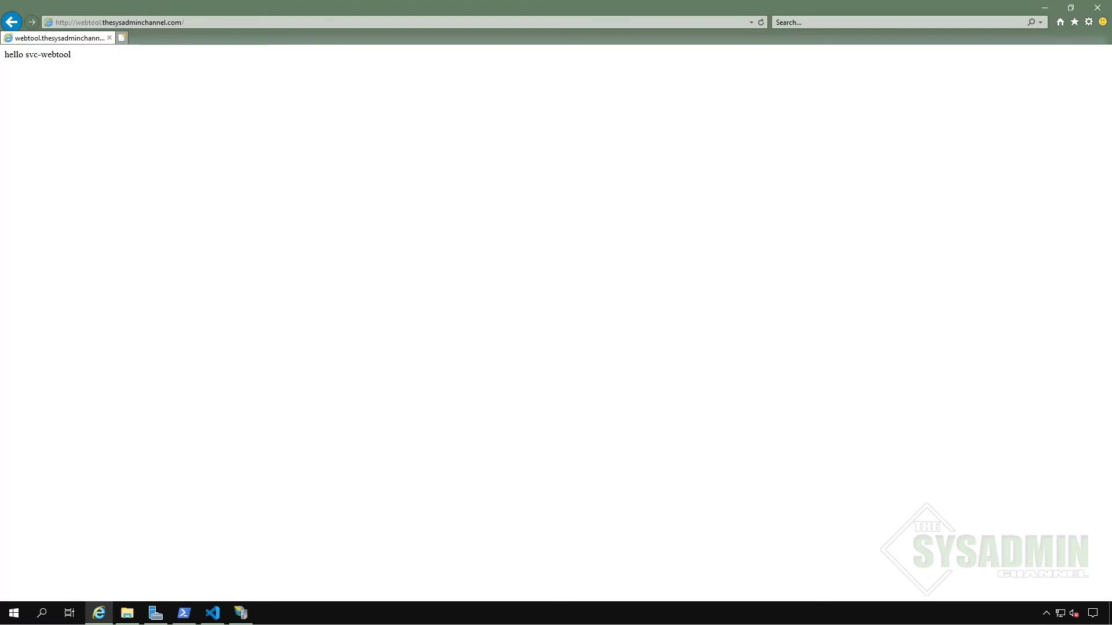
- Replace the echo line in index.php with phpinfo(); in Visual Studio Code, save it, and reload the site in Internet Explorer
left_click(212, 613)
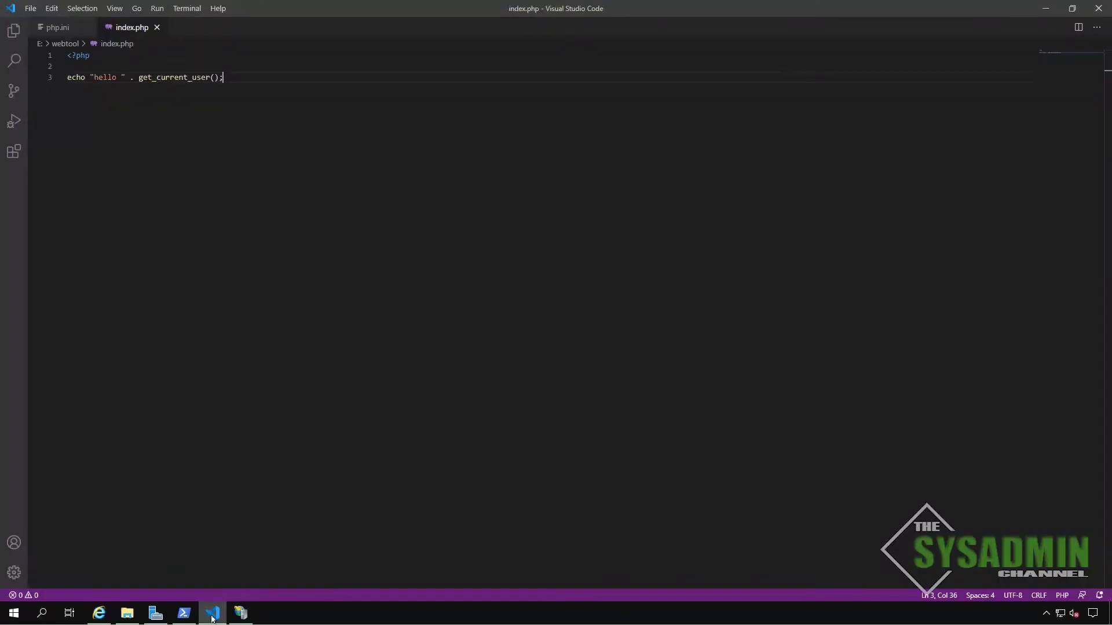
key("shift+Home")
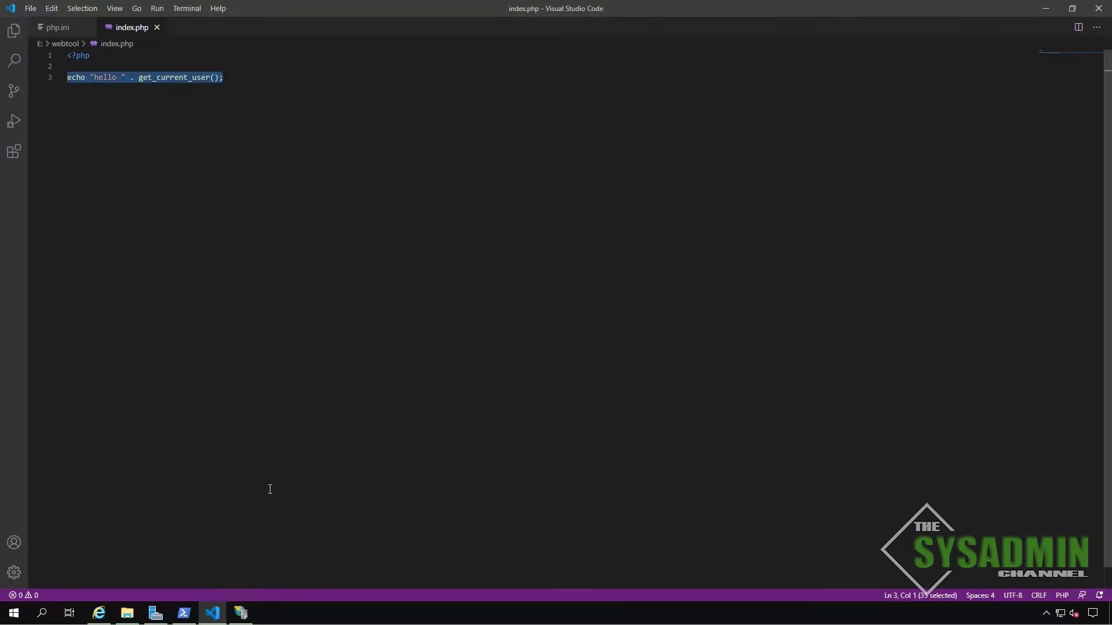
key("BackSpace")
type("phpinfo")
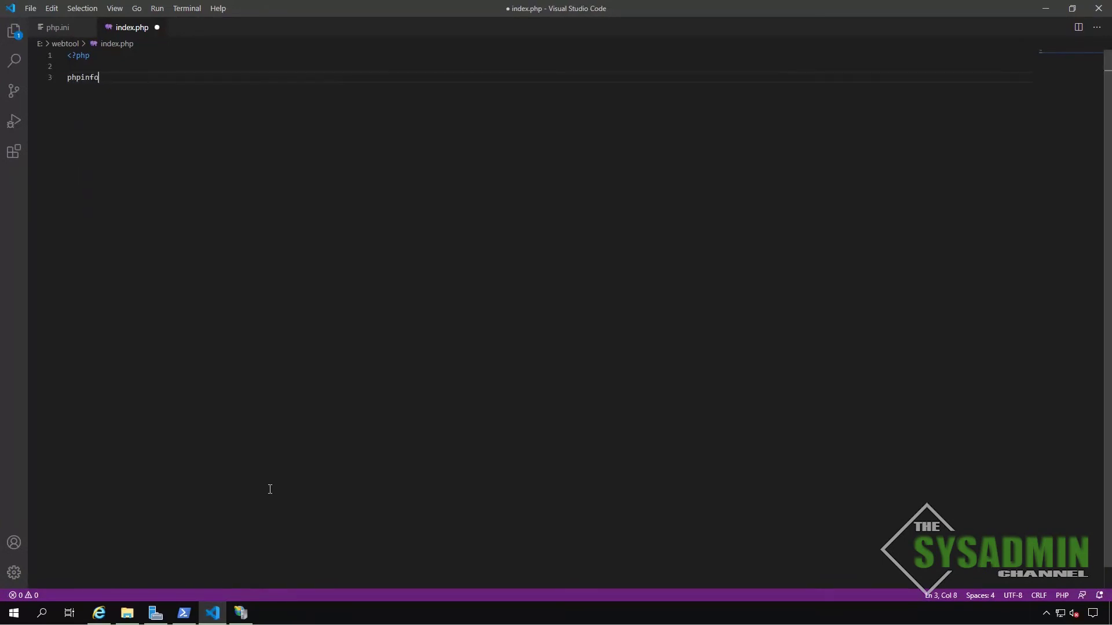
type("();")
key("Return")
key("ctrl+s")
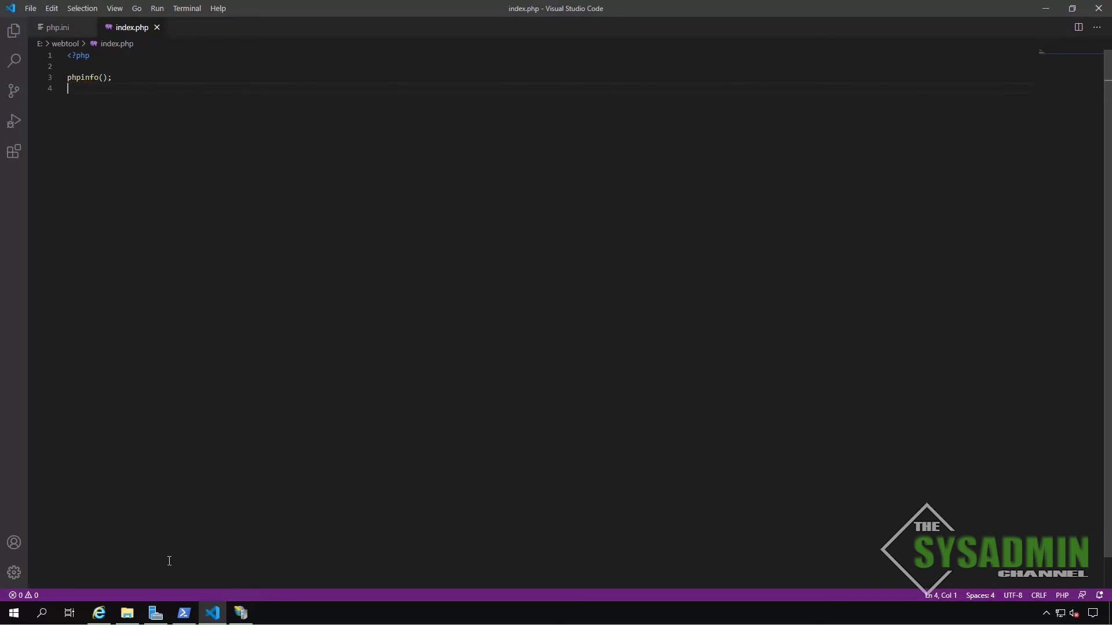
left_click(99, 612)
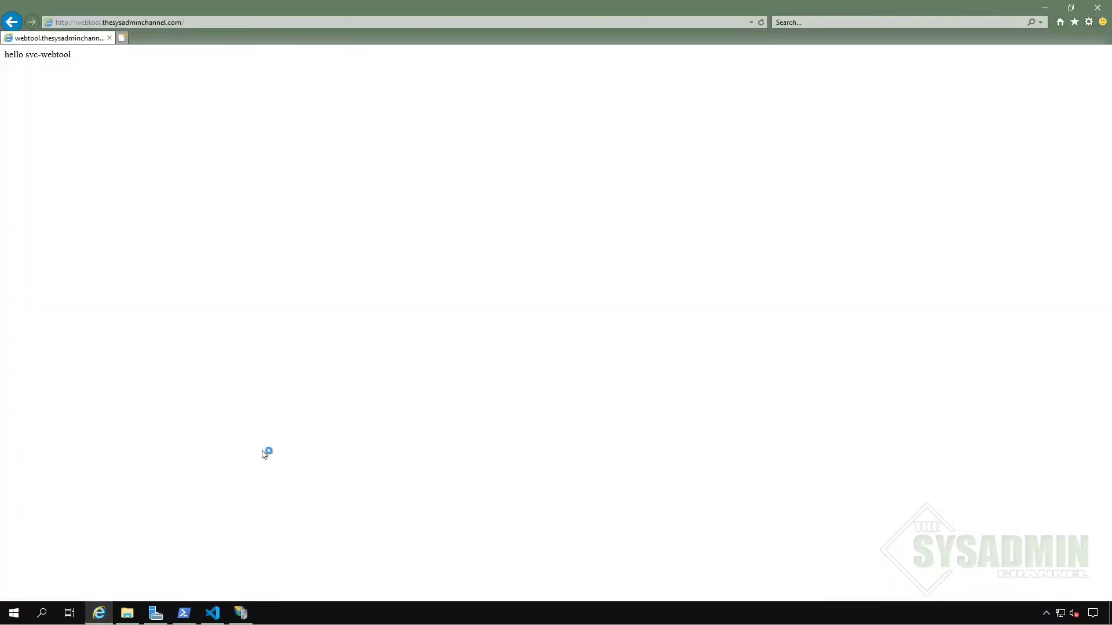
key("F5")
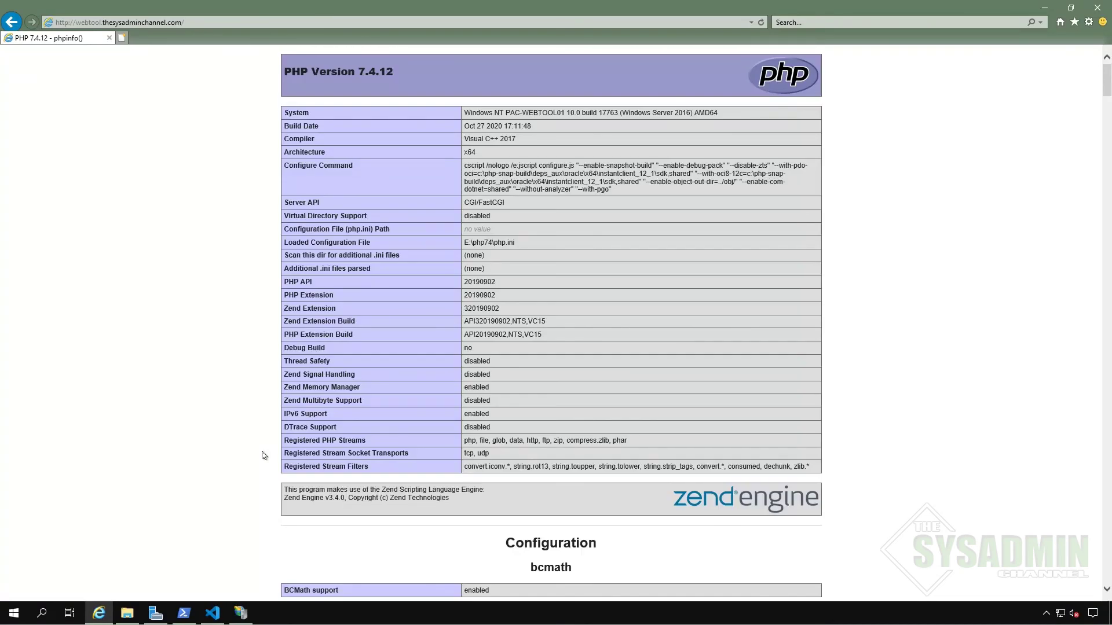